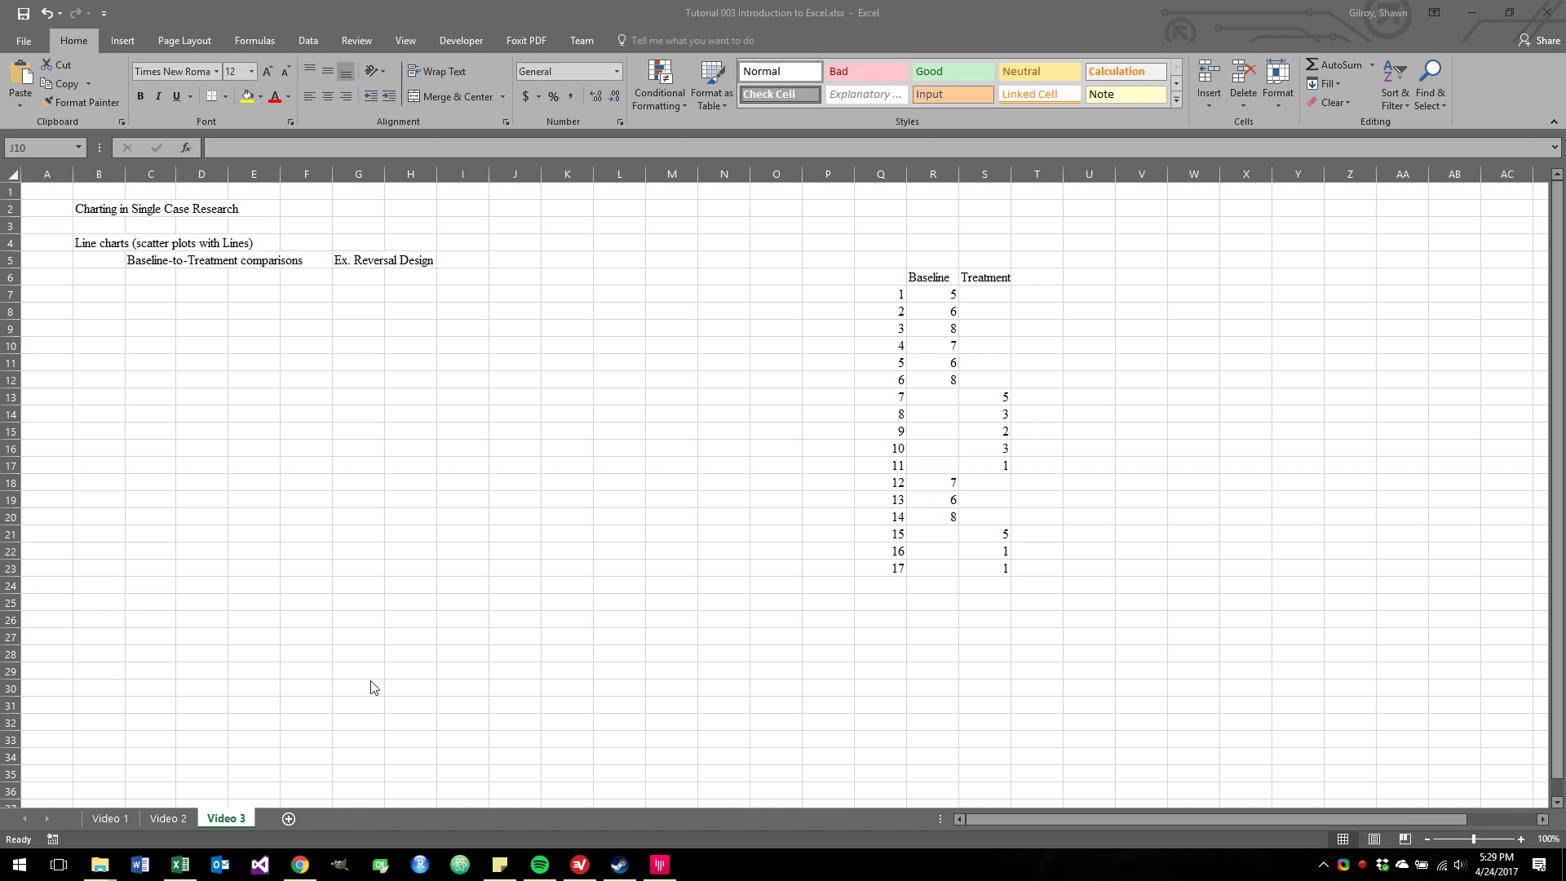
Shift the example Baseline/Treatment line chart on Video 1 up and left, then return to Video 3
click(126, 818)
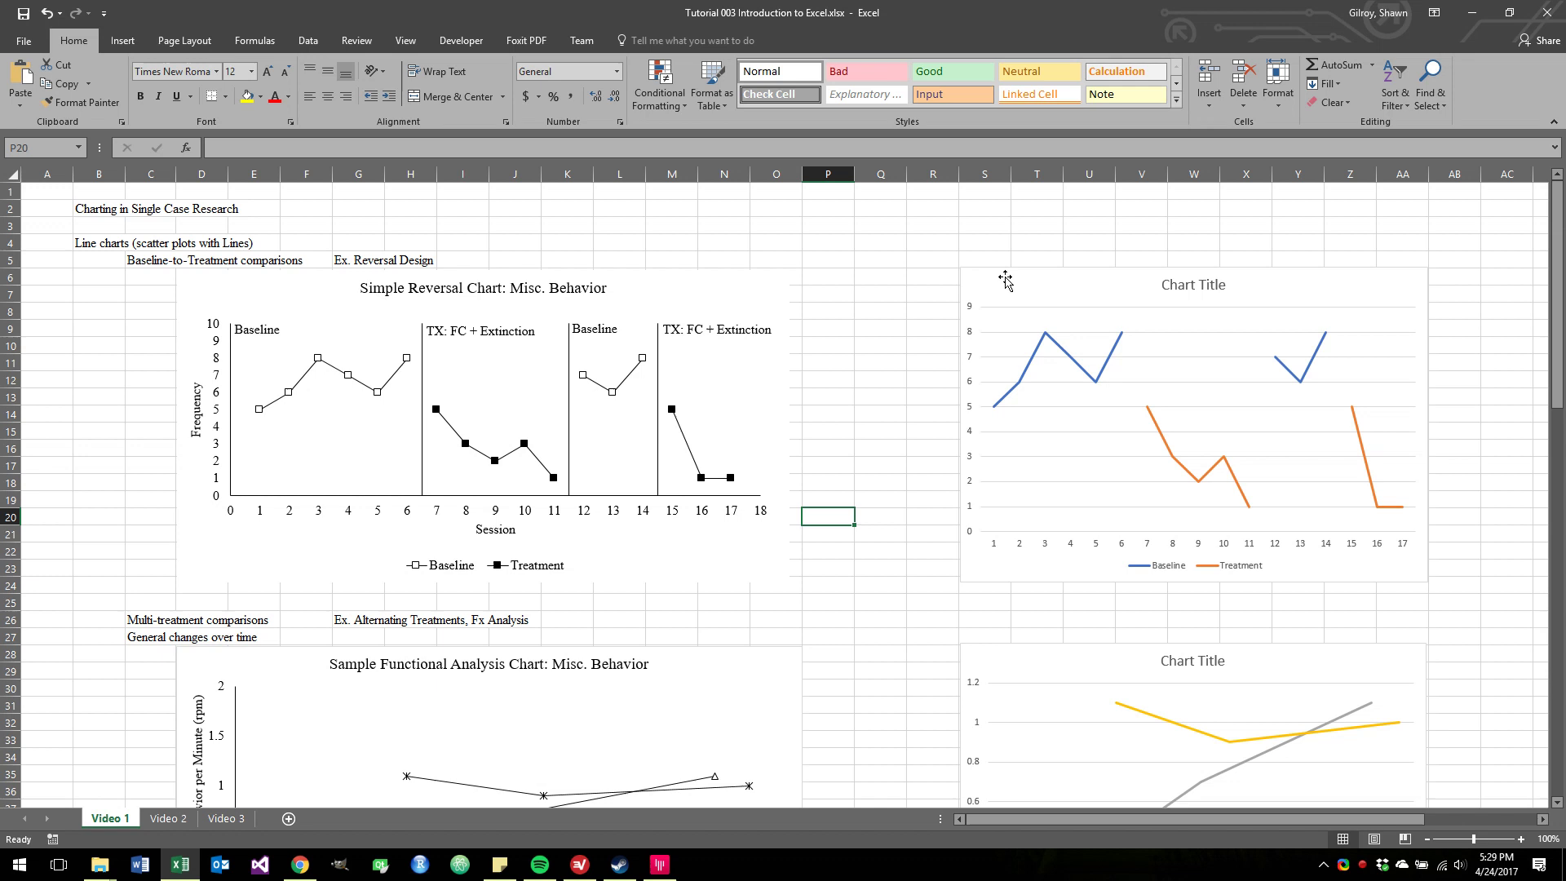
drag(1005, 279, 937, 248)
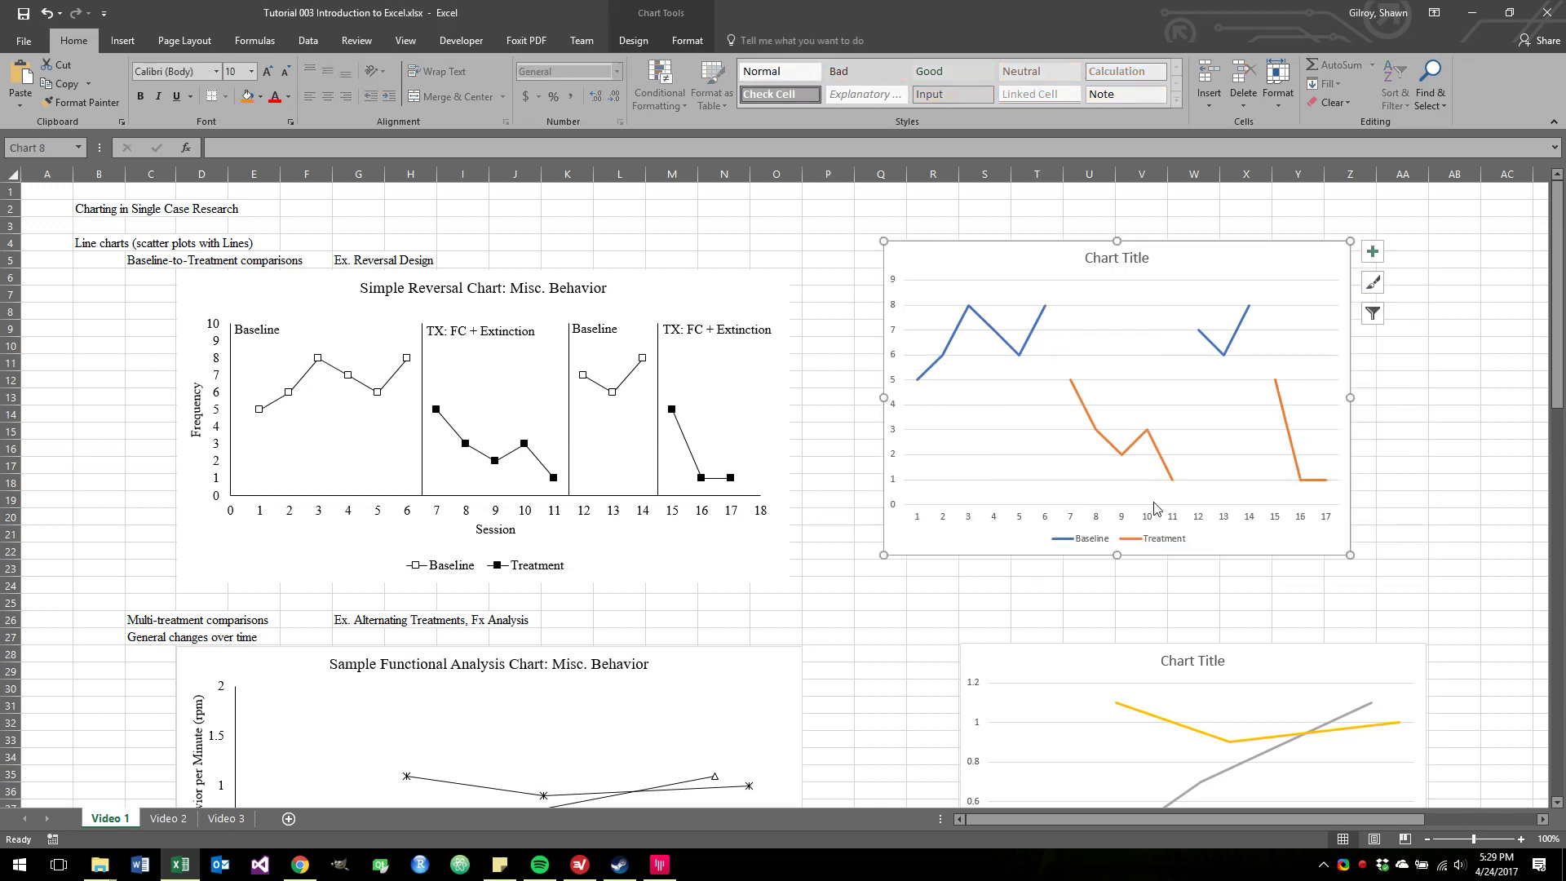
click(871, 412)
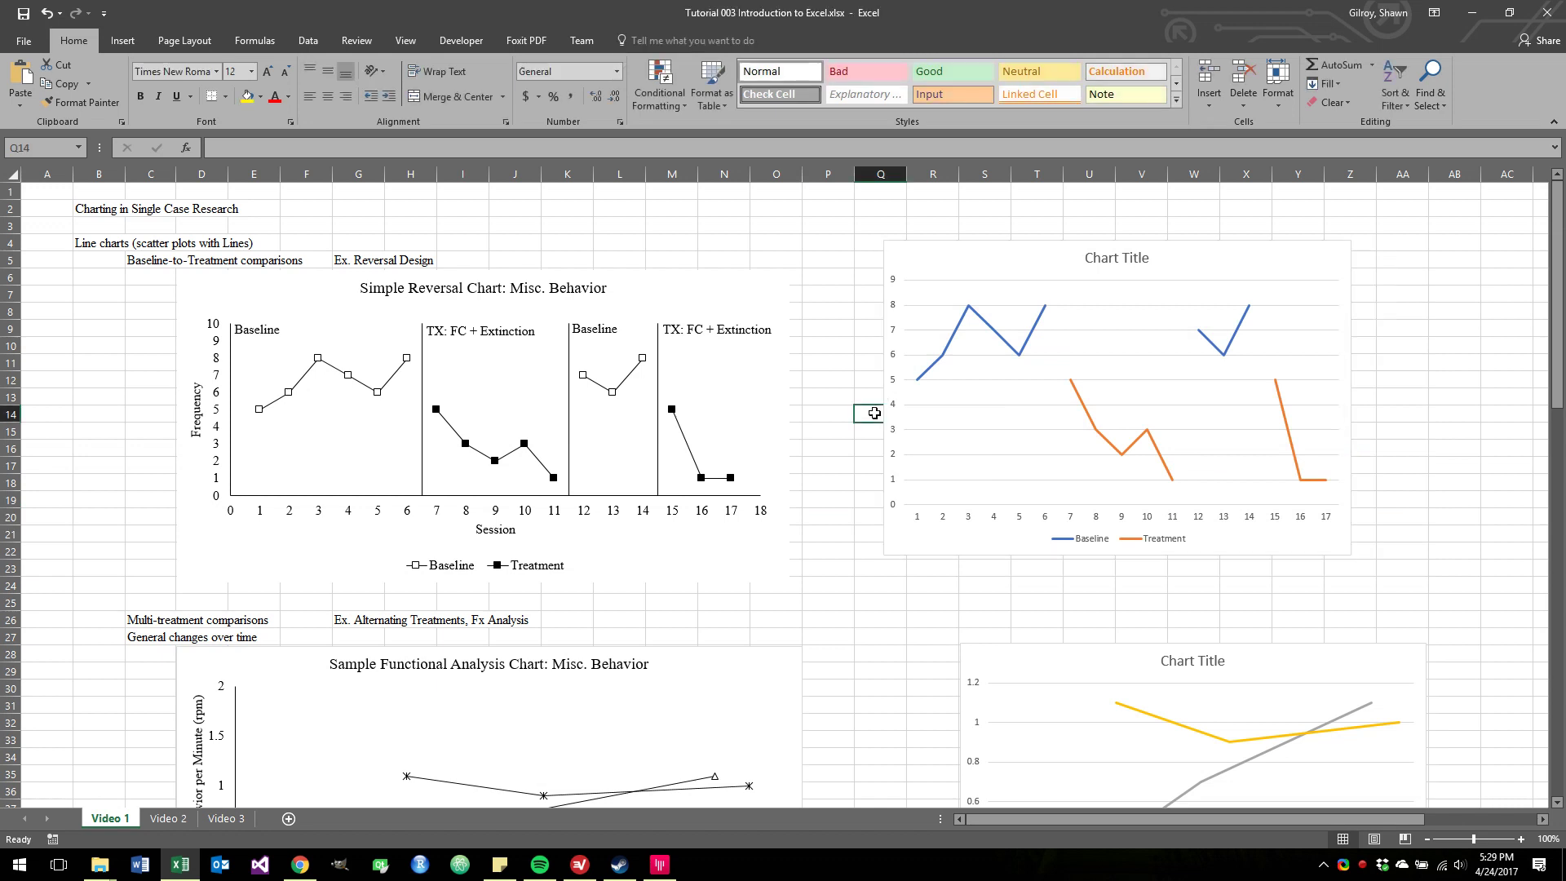
click(570, 274)
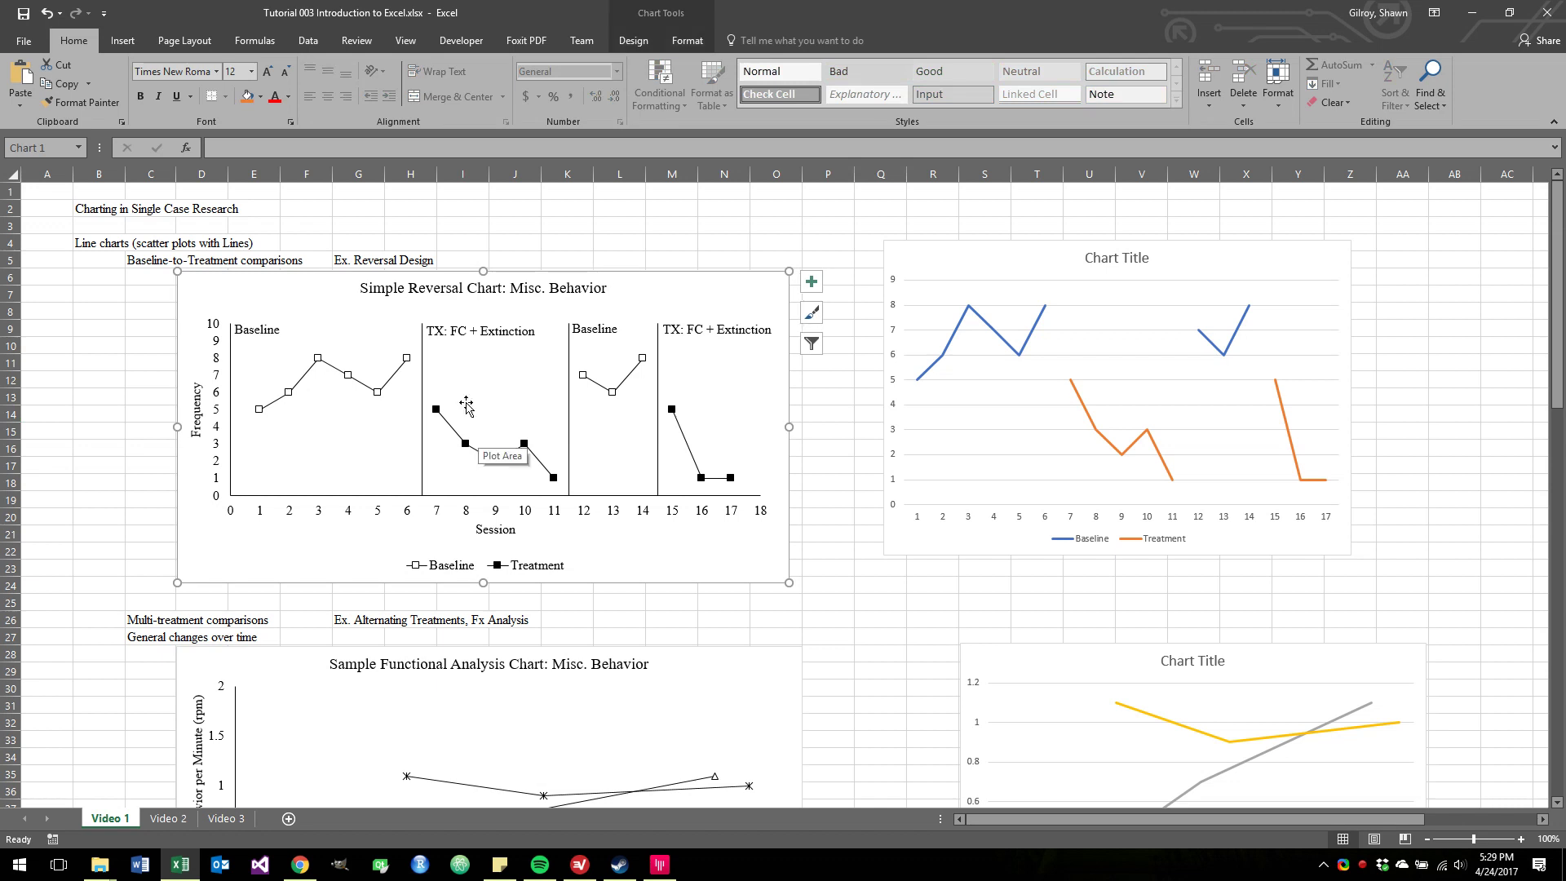
click(972, 249)
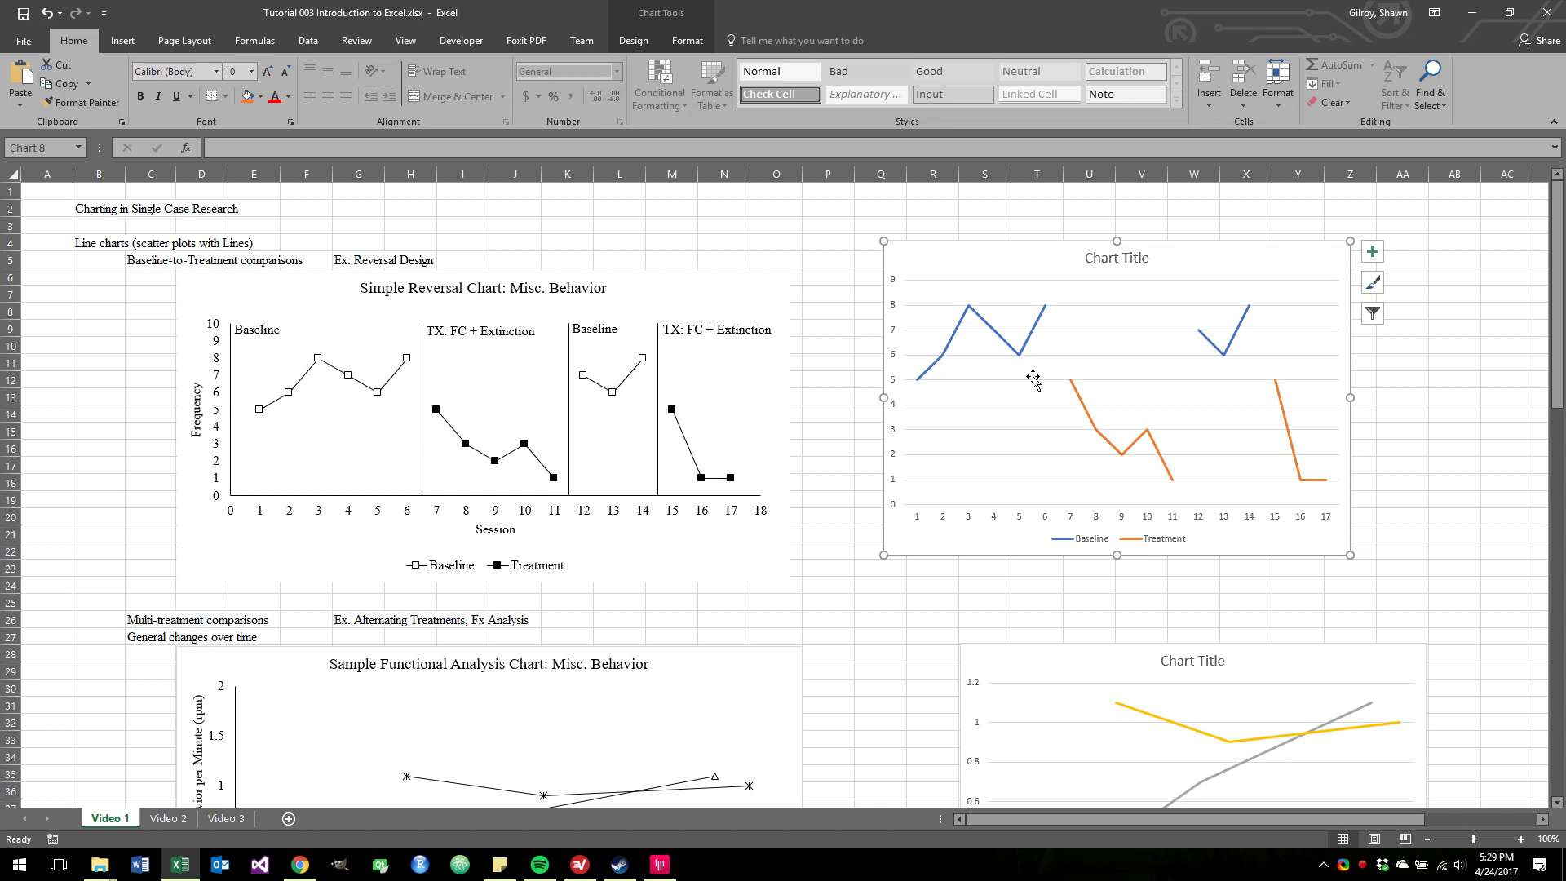
click(233, 820)
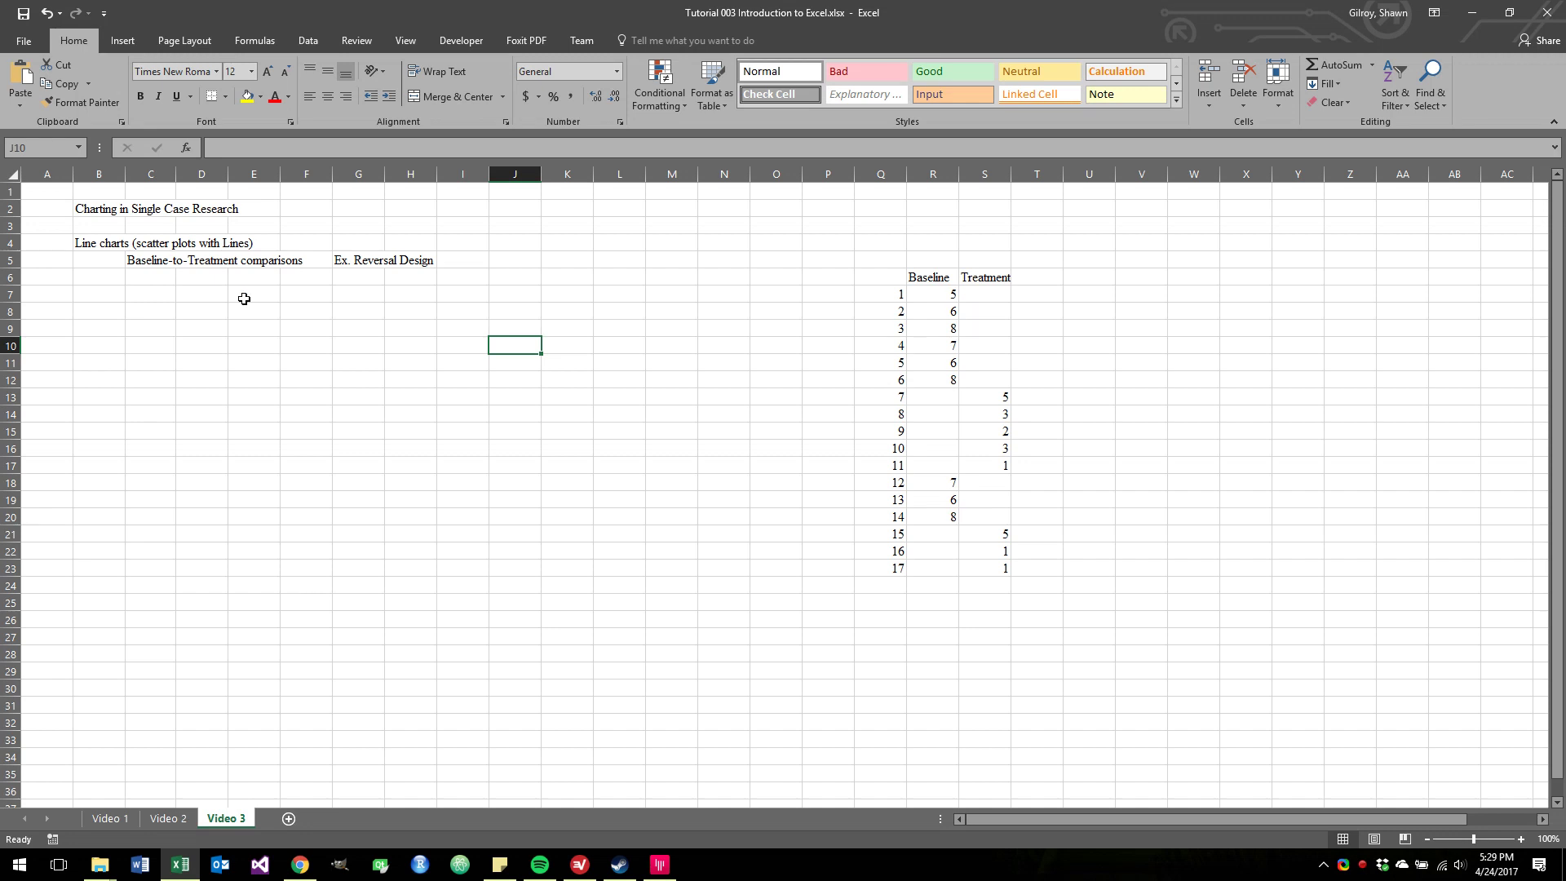
With empty cell D8 selected, bring up the Insert ribbon's Scatter chart types
click(211, 314)
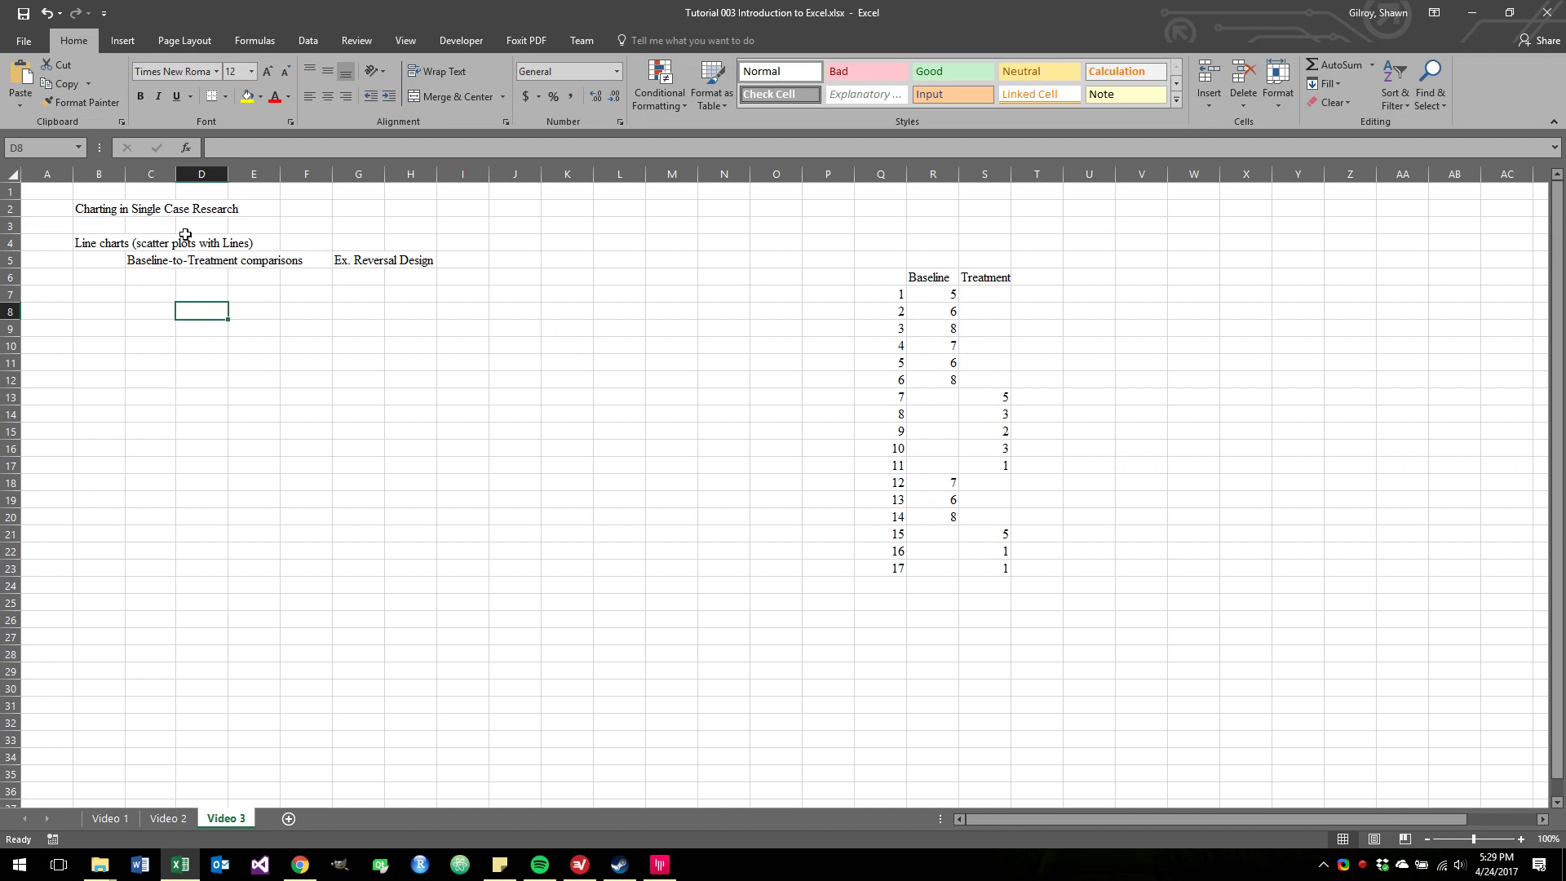
click(124, 41)
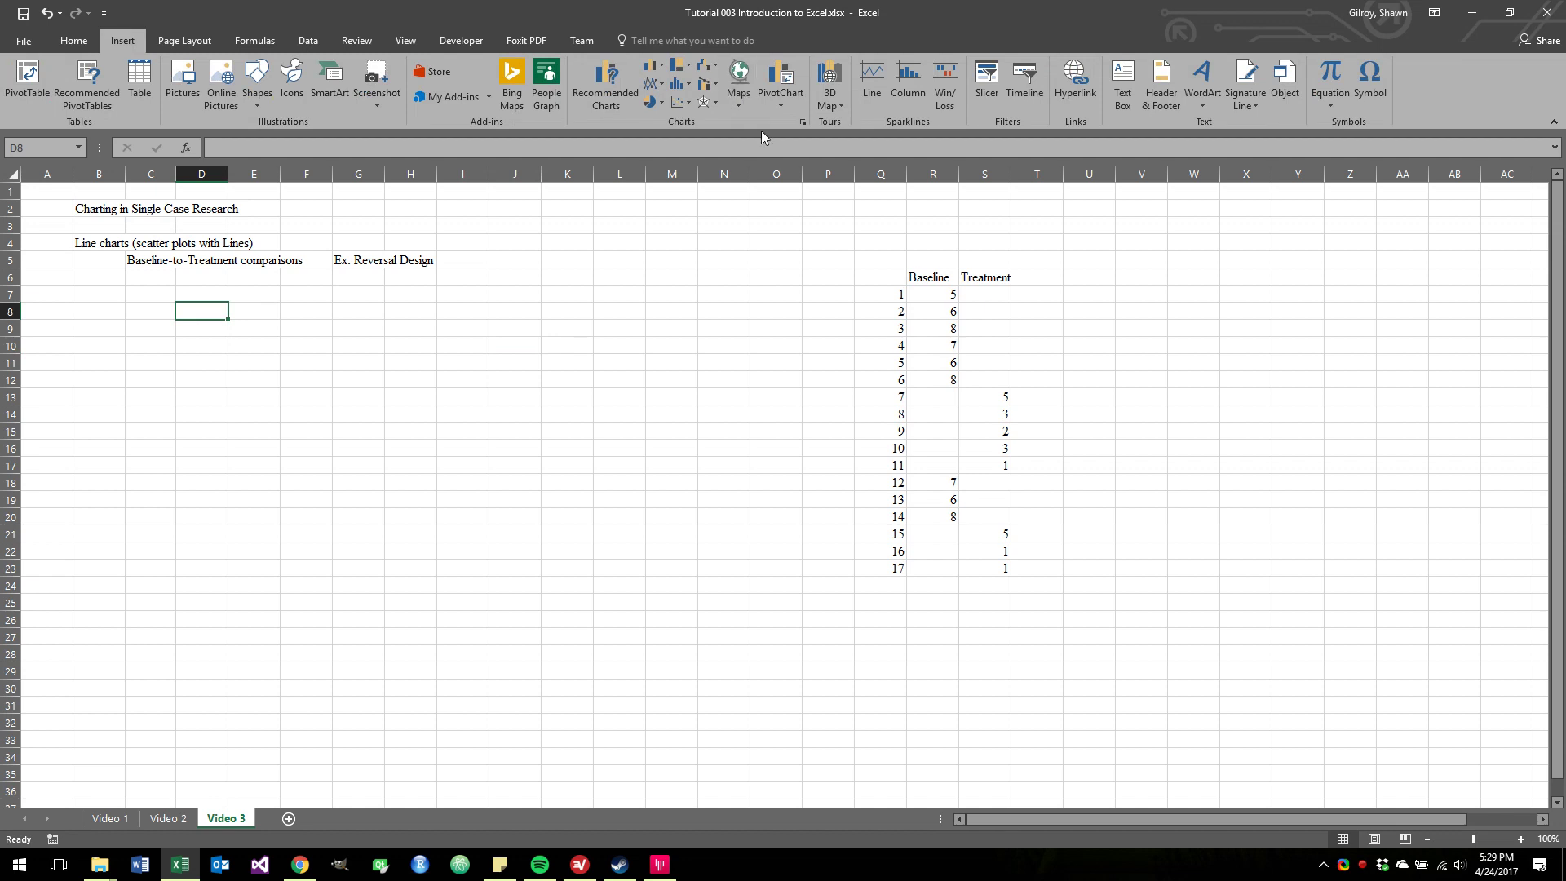
click(650, 85)
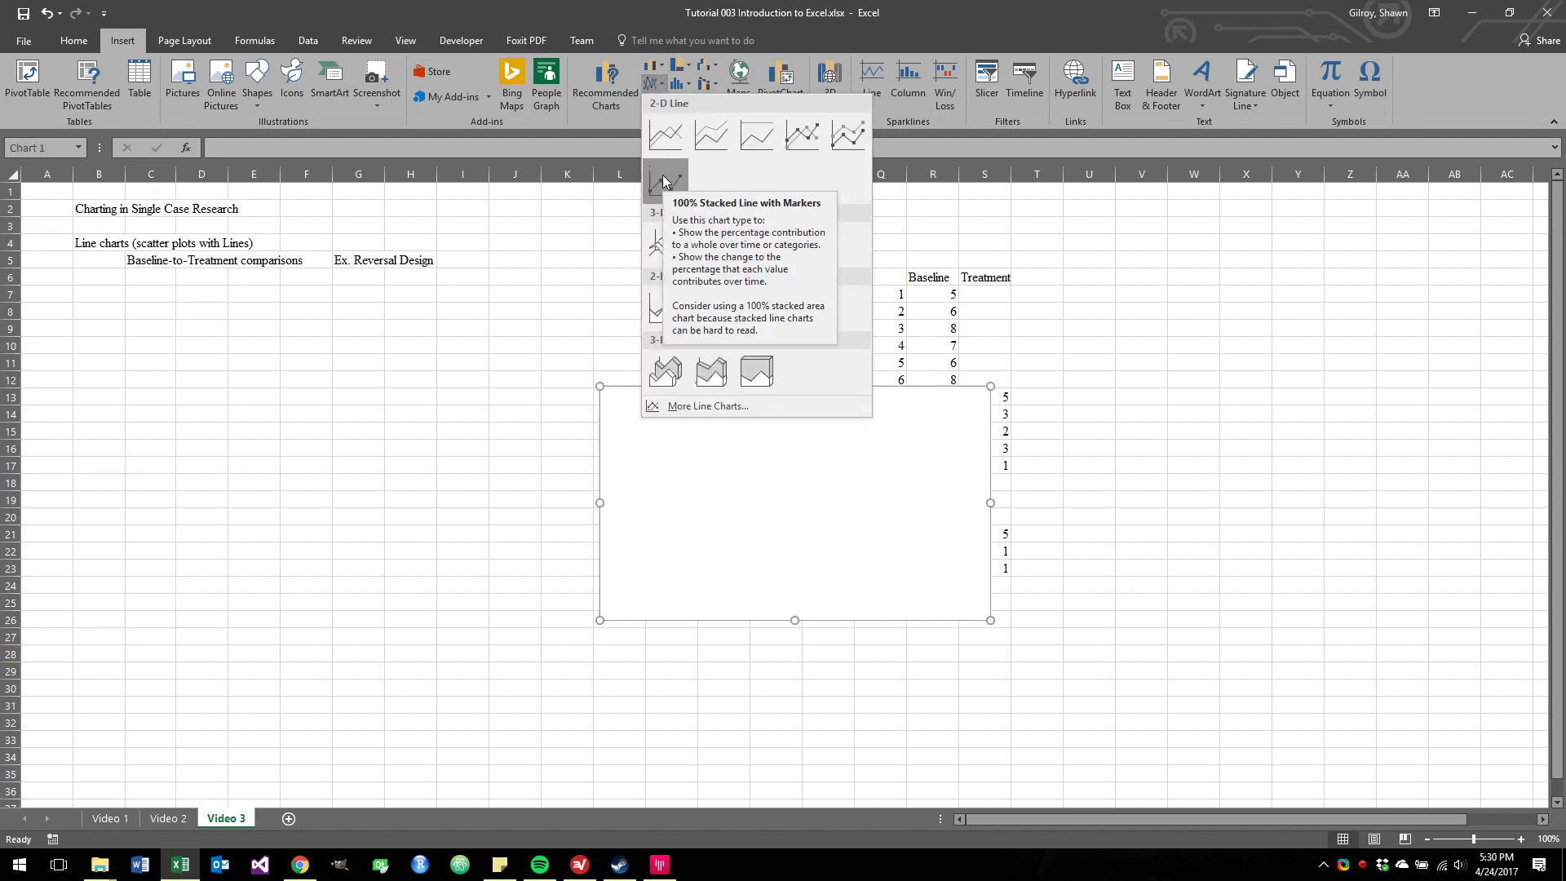
click(656, 85)
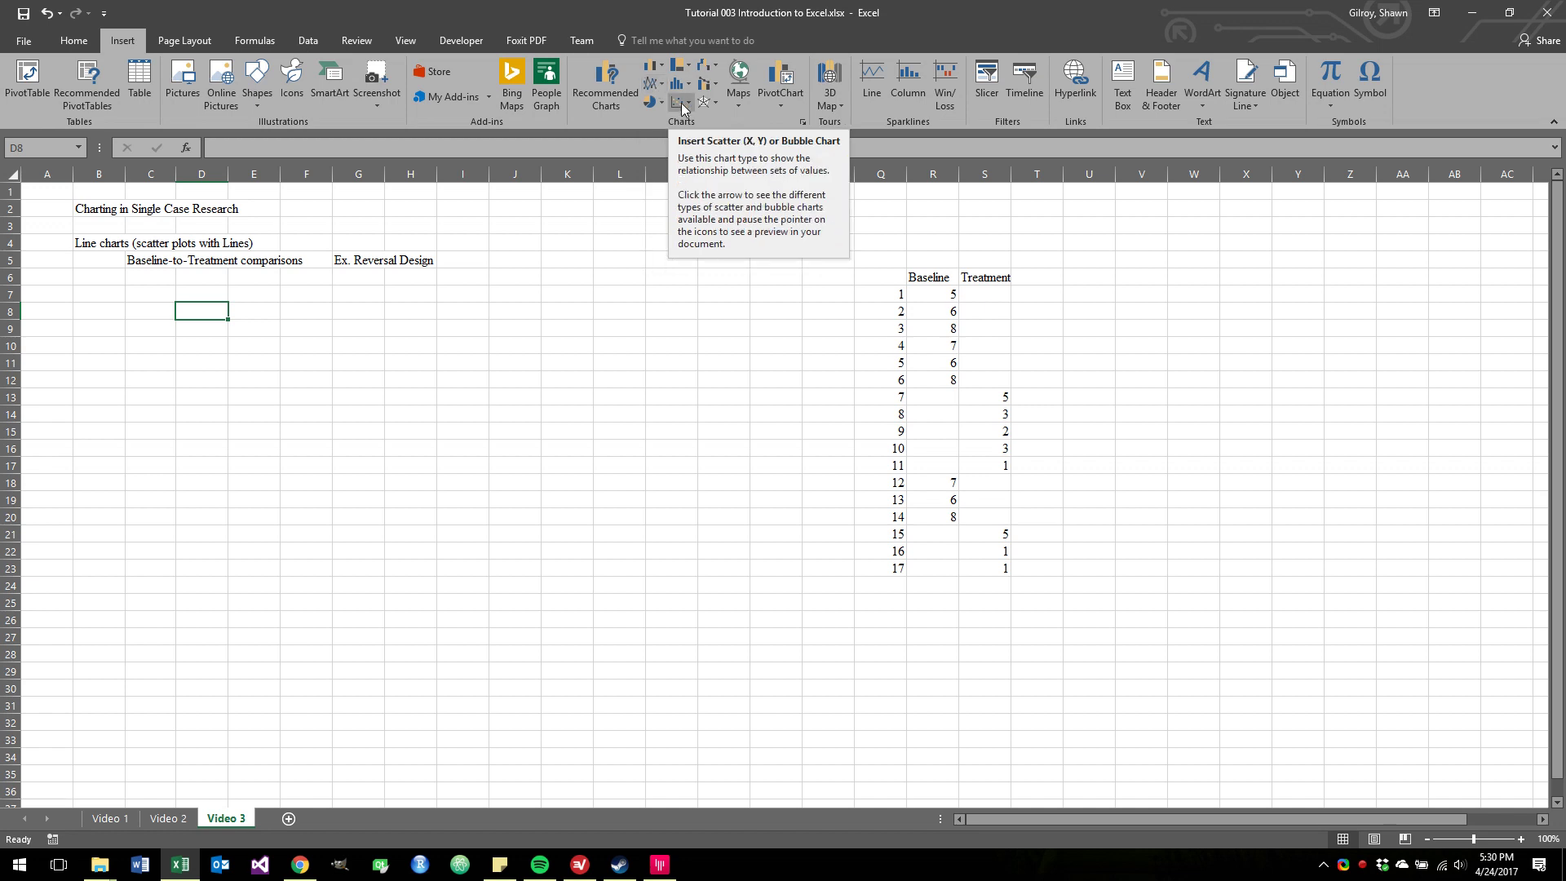
click(681, 103)
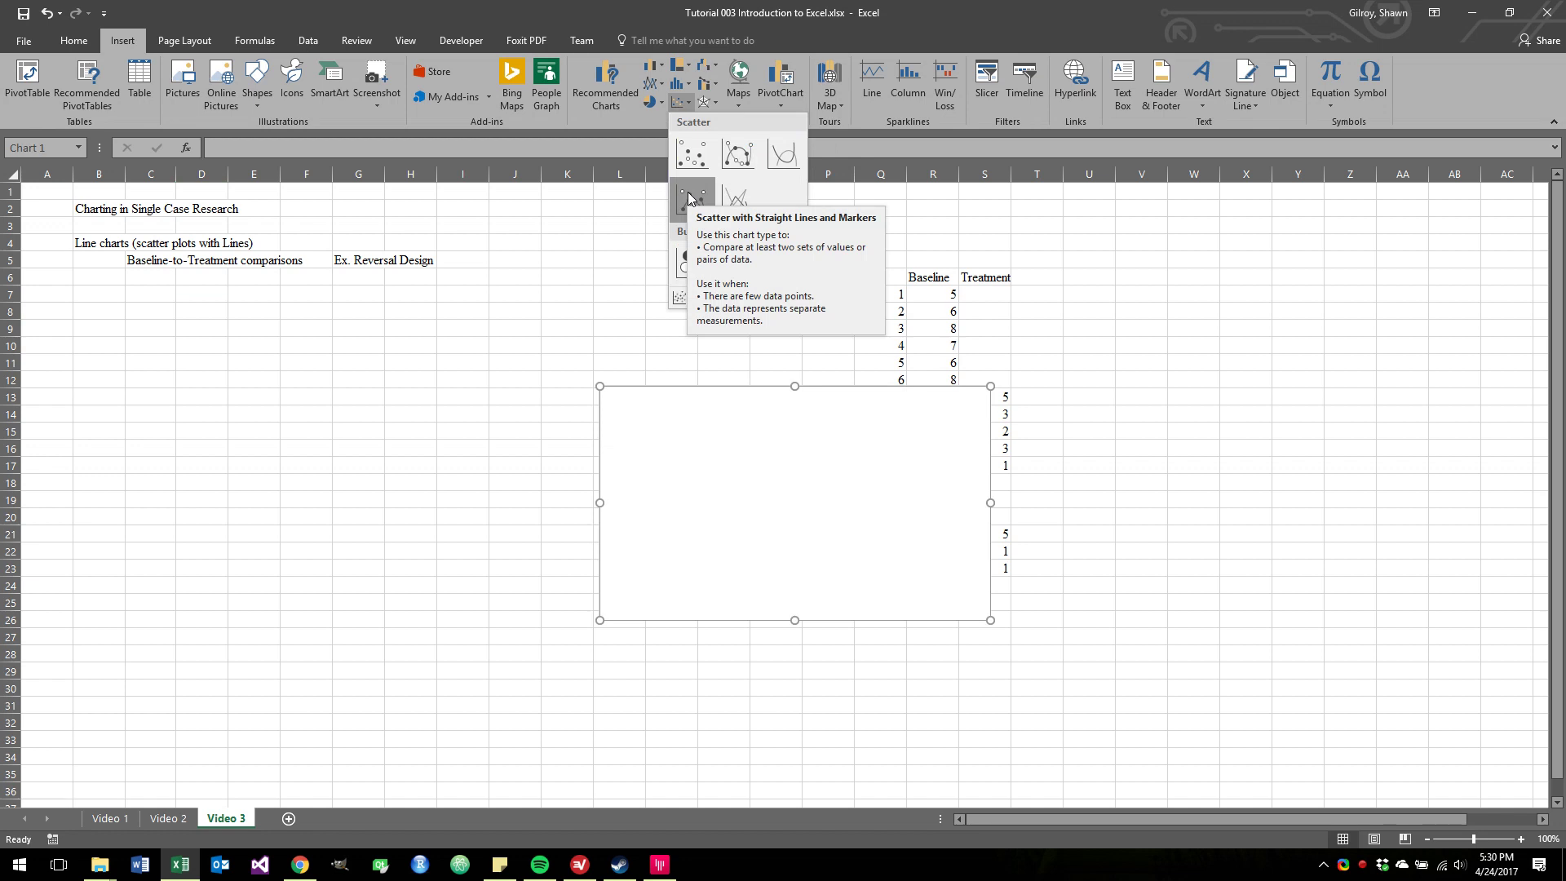
Insert a Scatter with Straight Lines and Markers chart, placed at B6 and stretched to column O, row 23
click(687, 192)
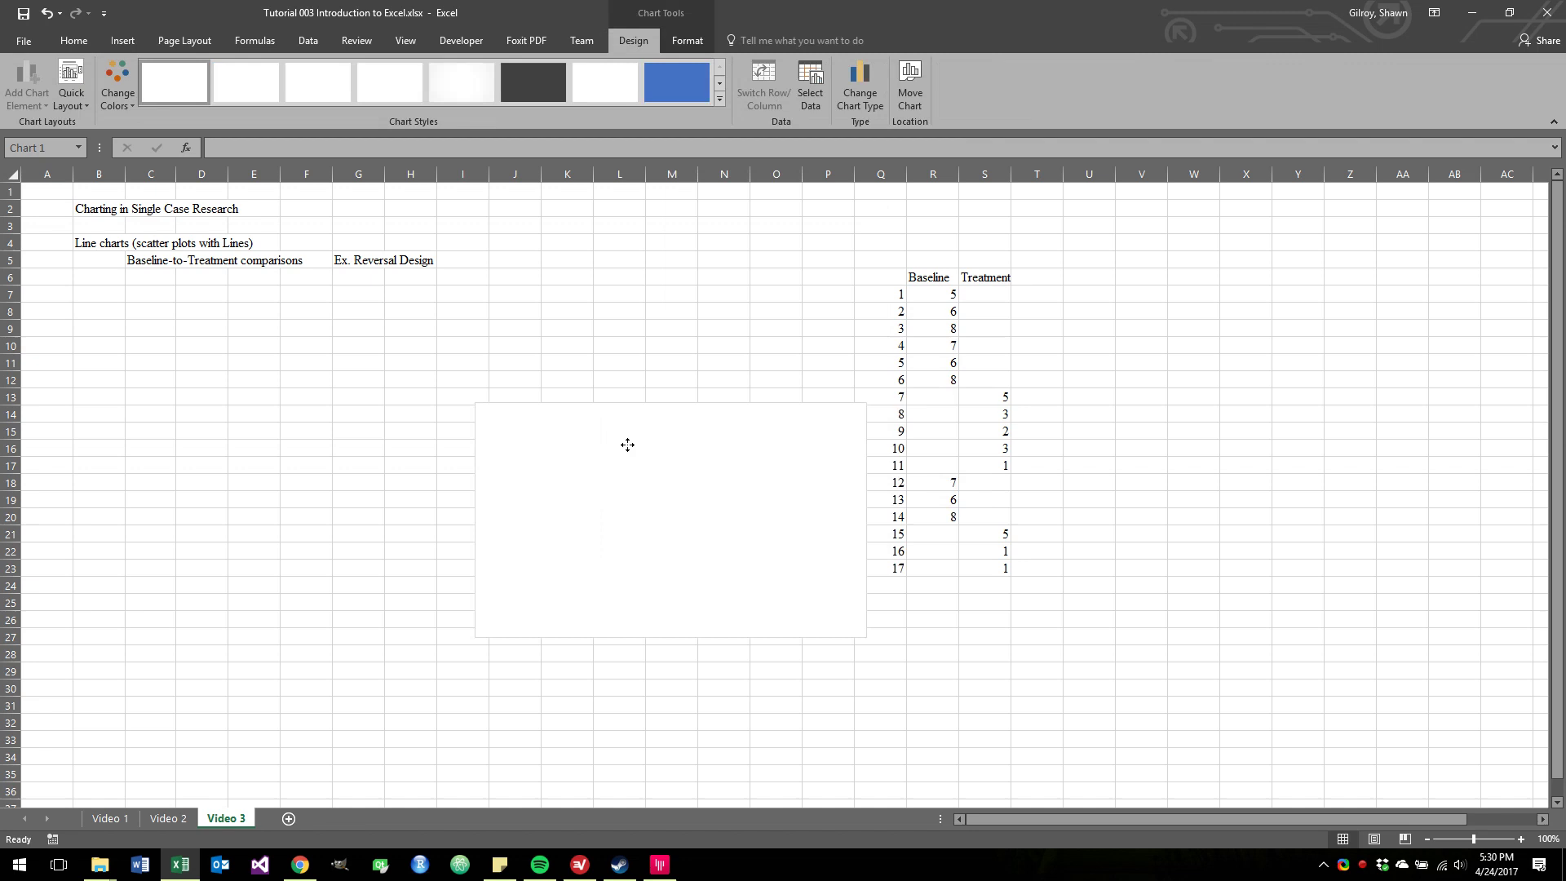
drag(627, 444, 260, 329)
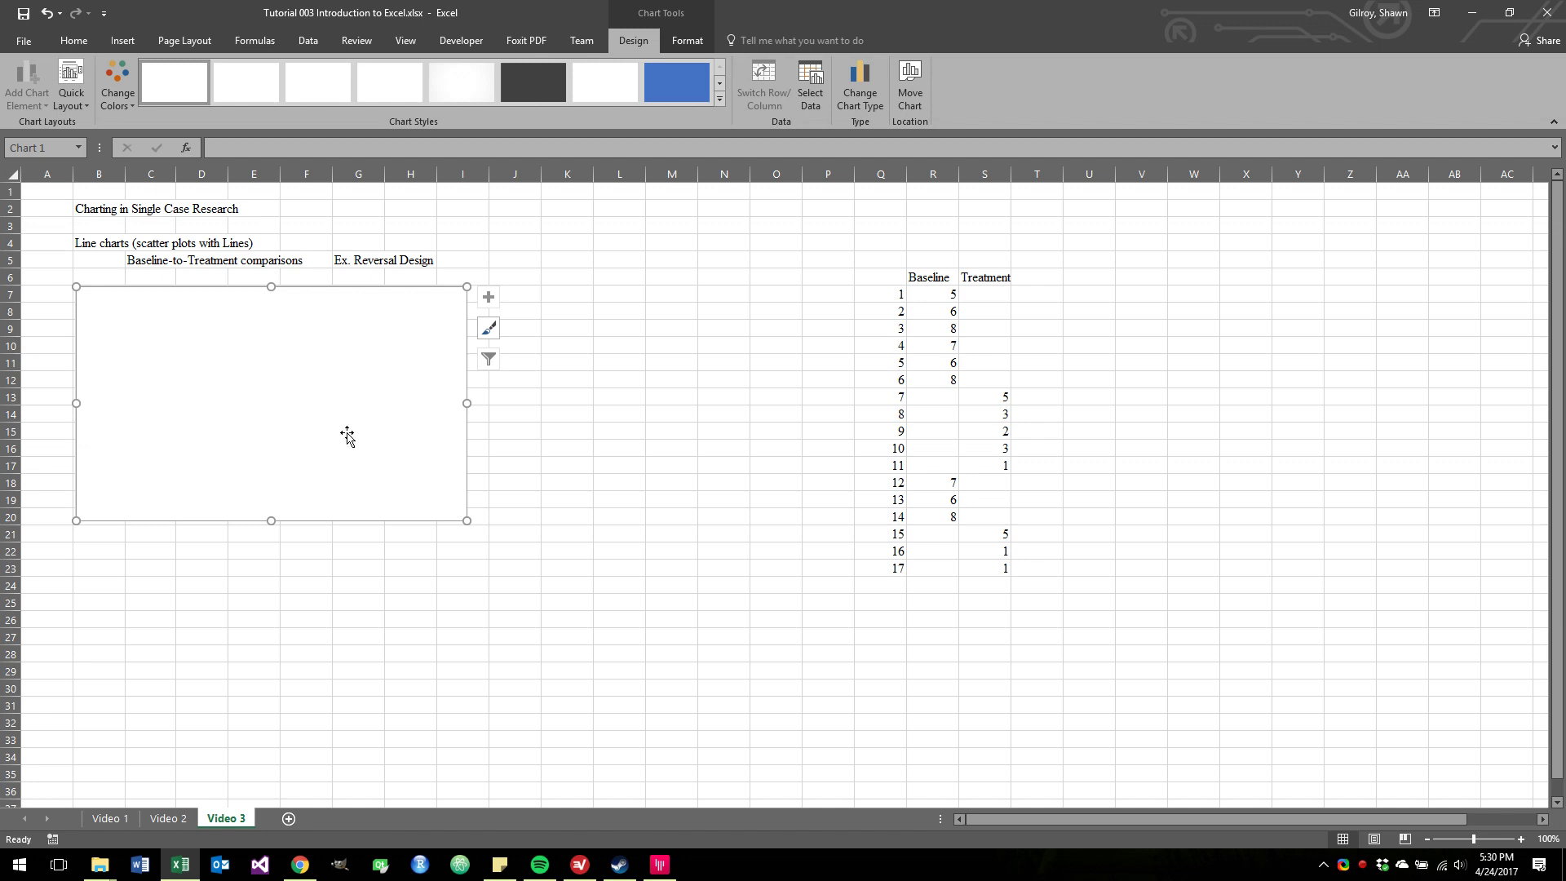
drag(466, 520, 801, 574)
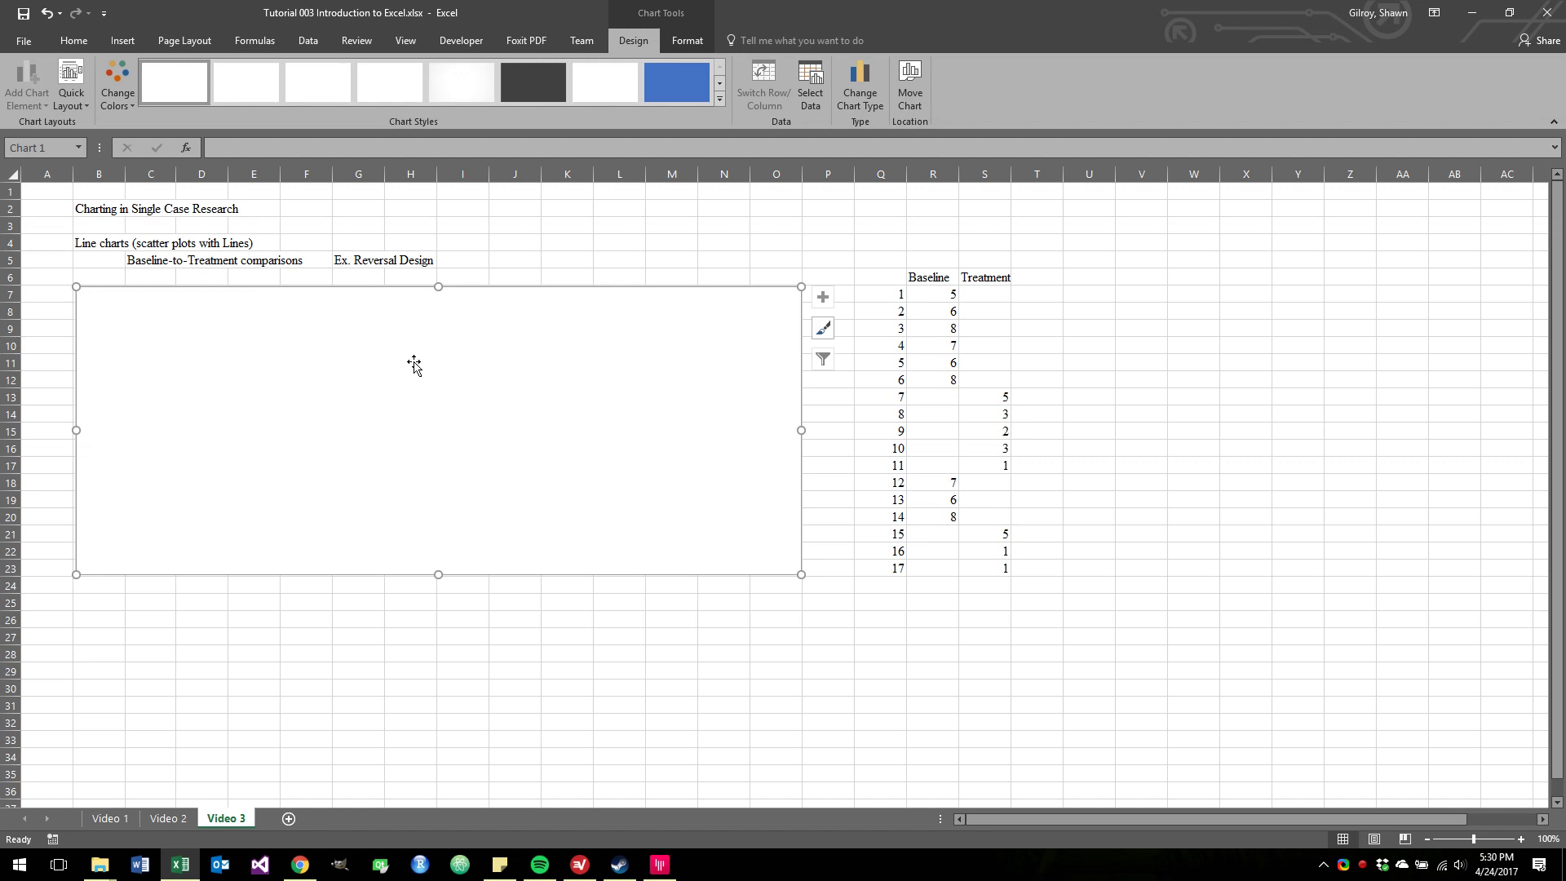
Open Select Data for the blank chart and position the dialog beside the data columns
right_click(413, 364)
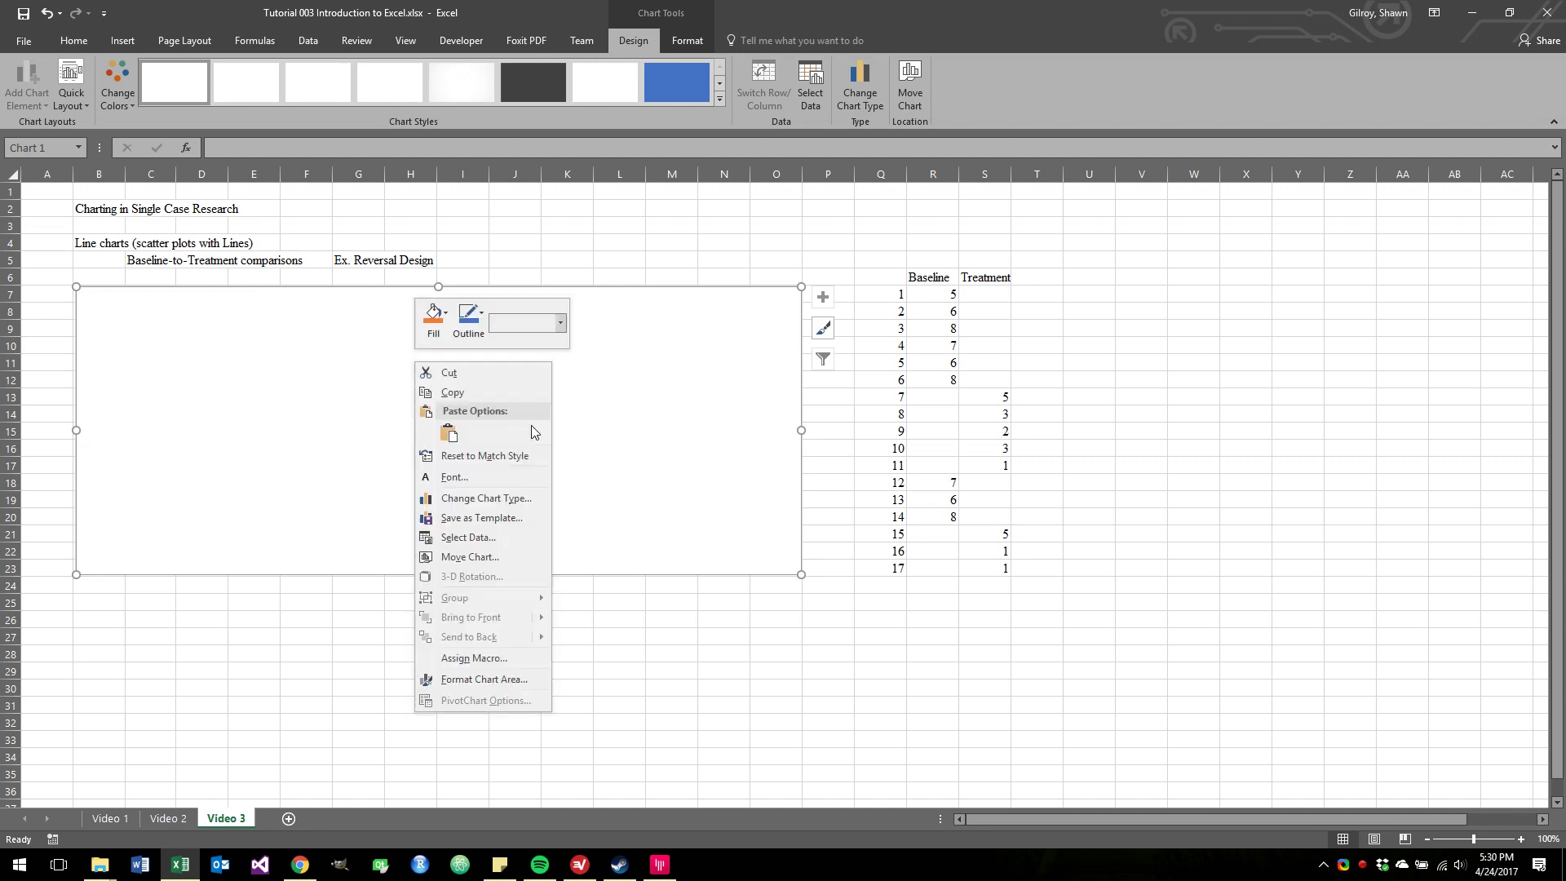
click(824, 70)
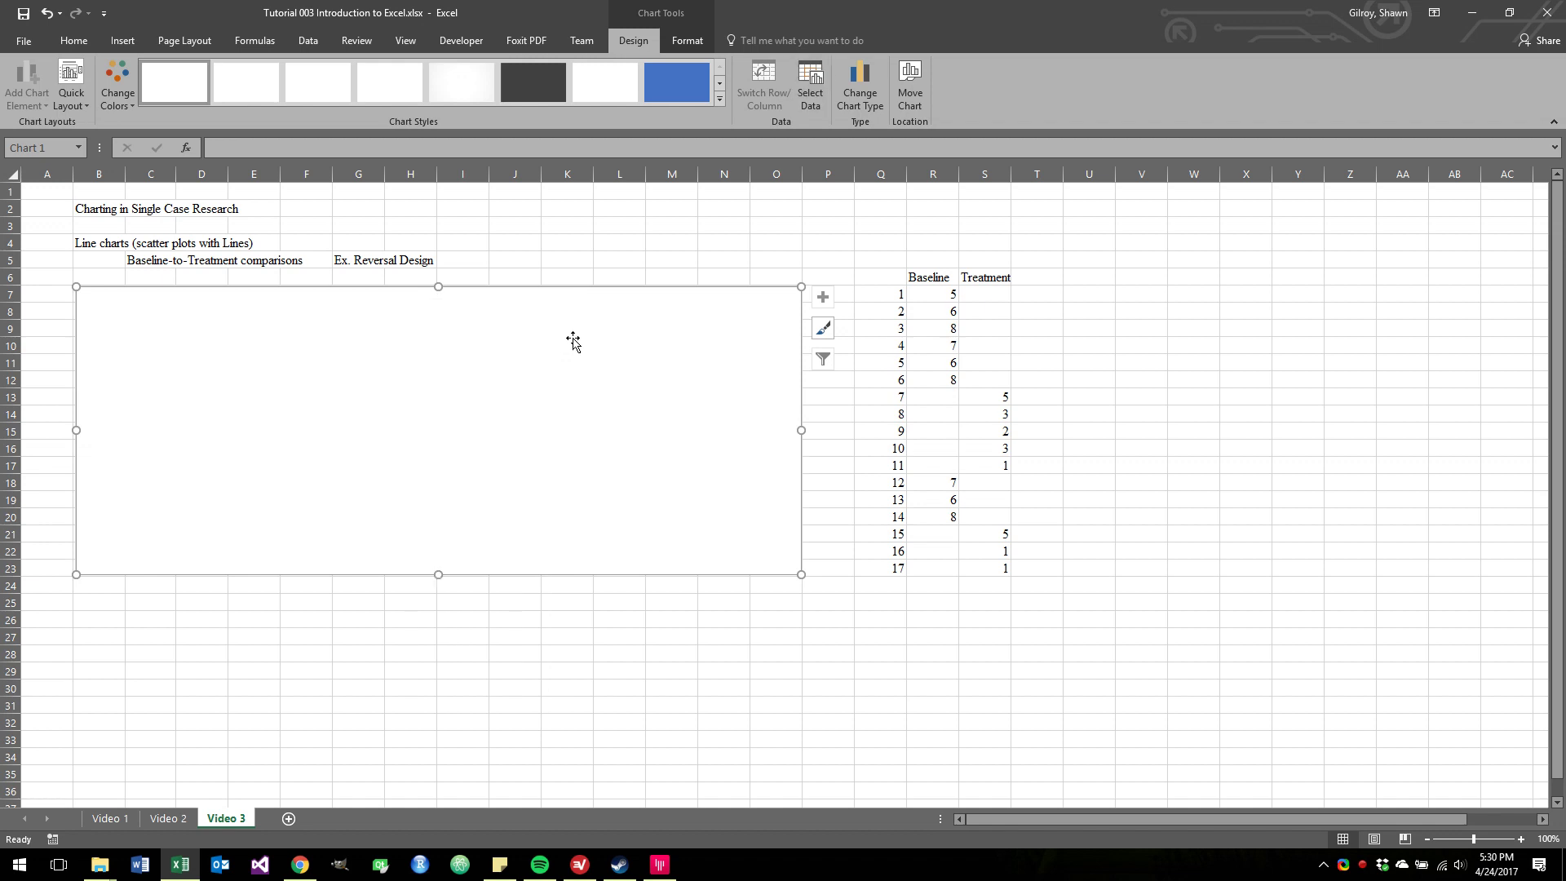
right_click(474, 359)
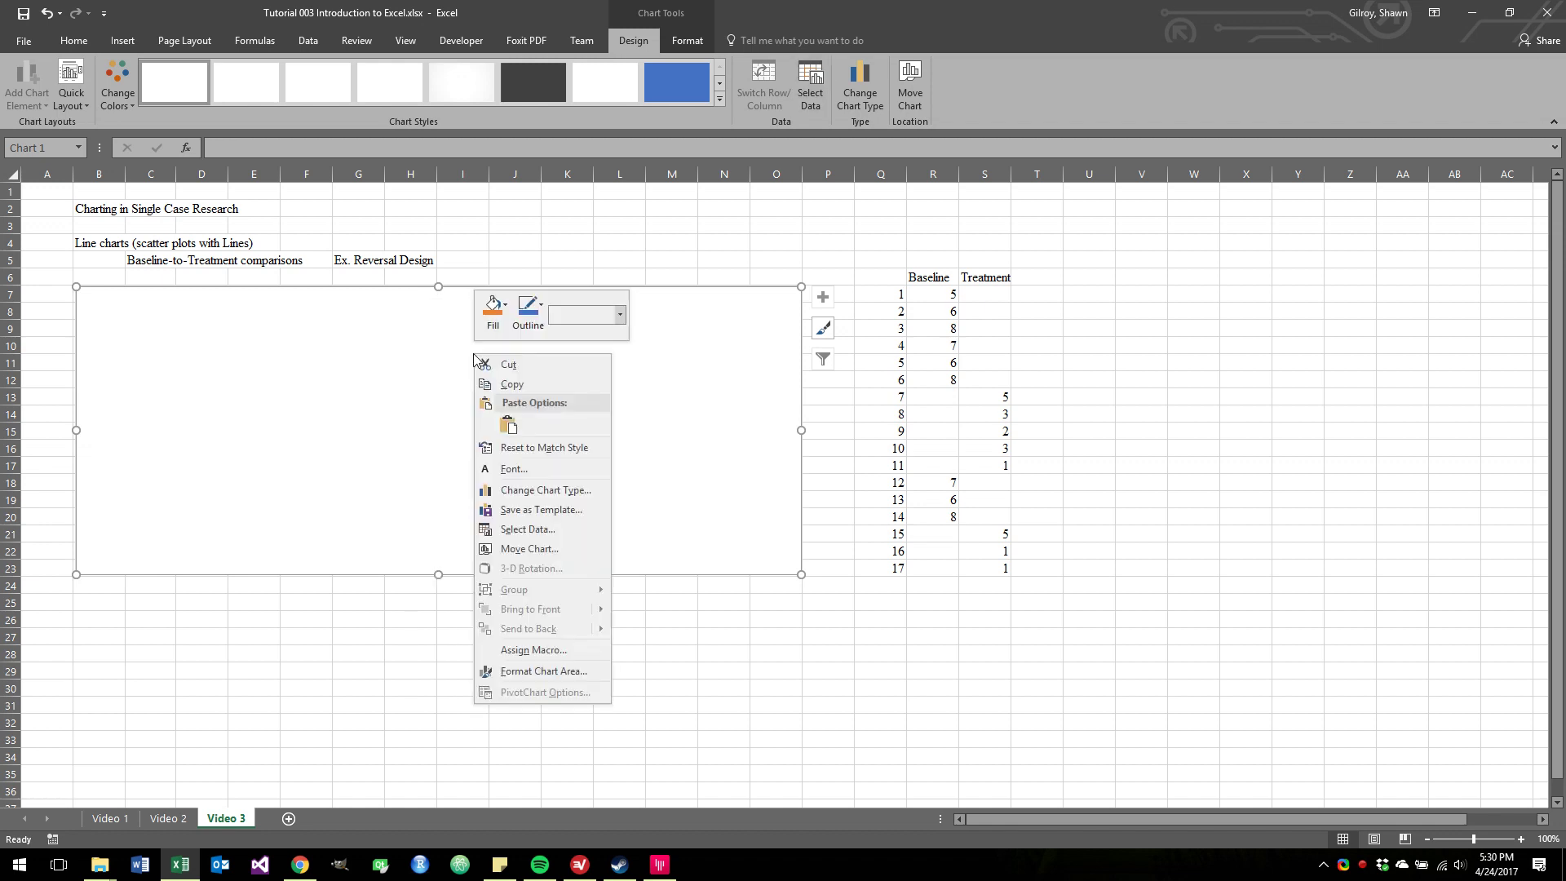
click(548, 532)
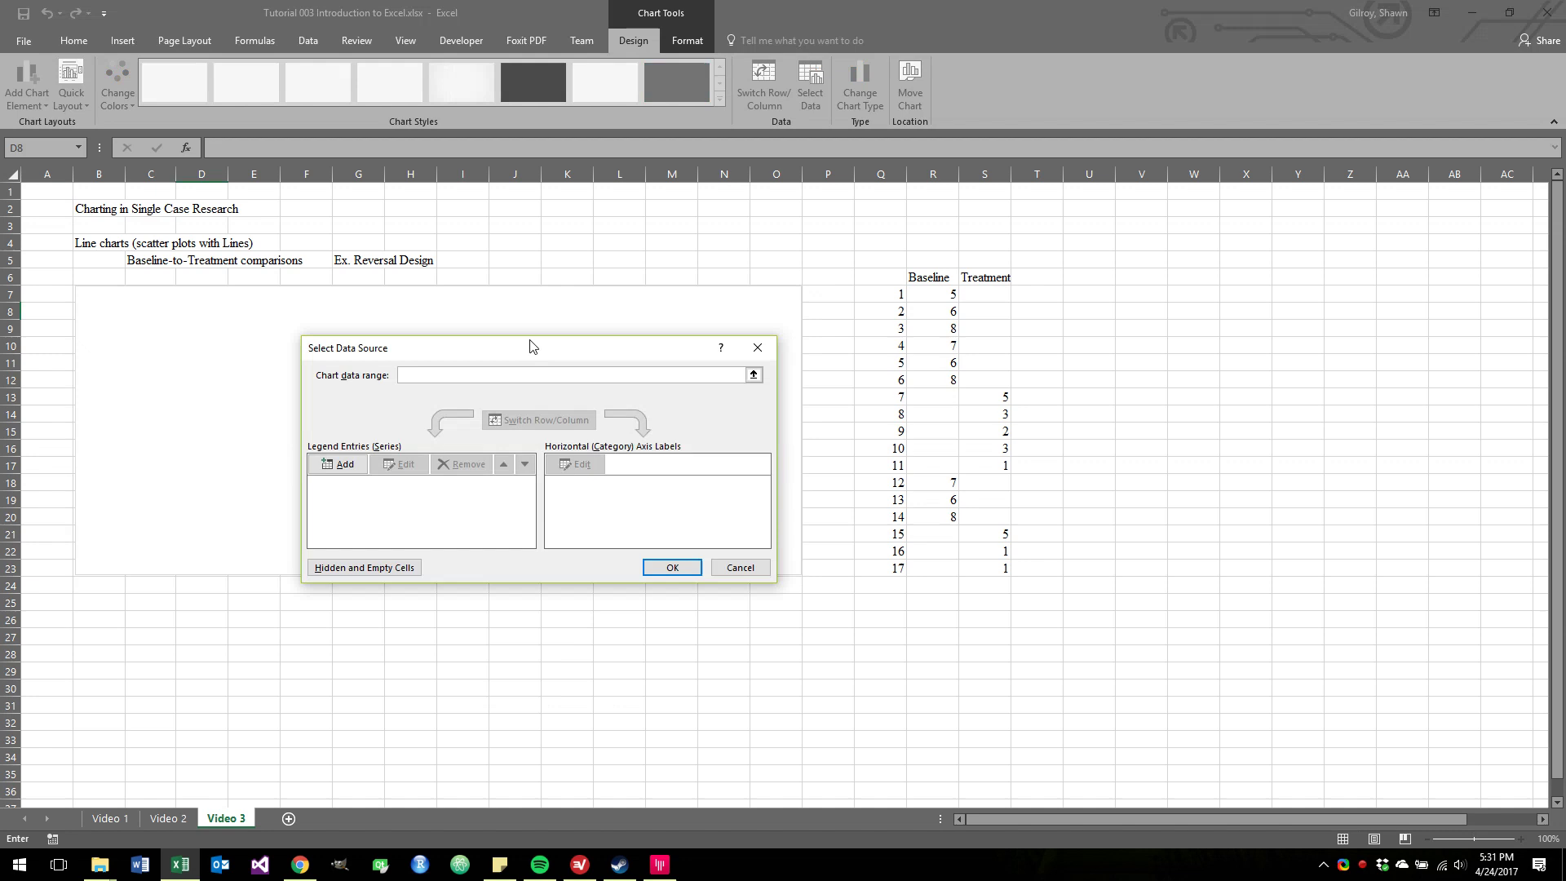
drag(530, 347, 481, 326)
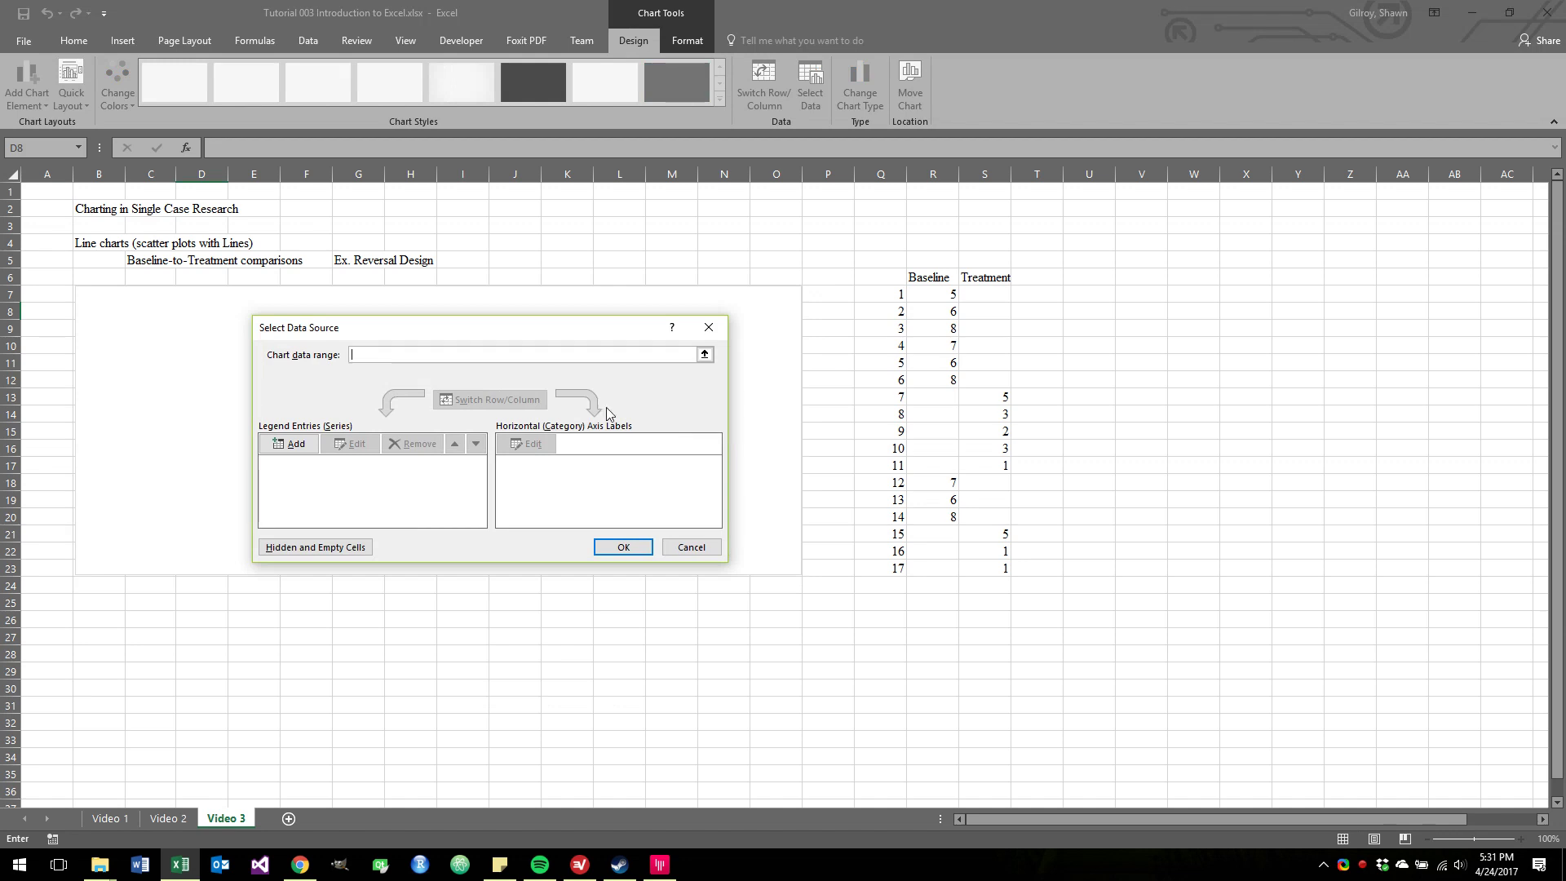
click(704, 354)
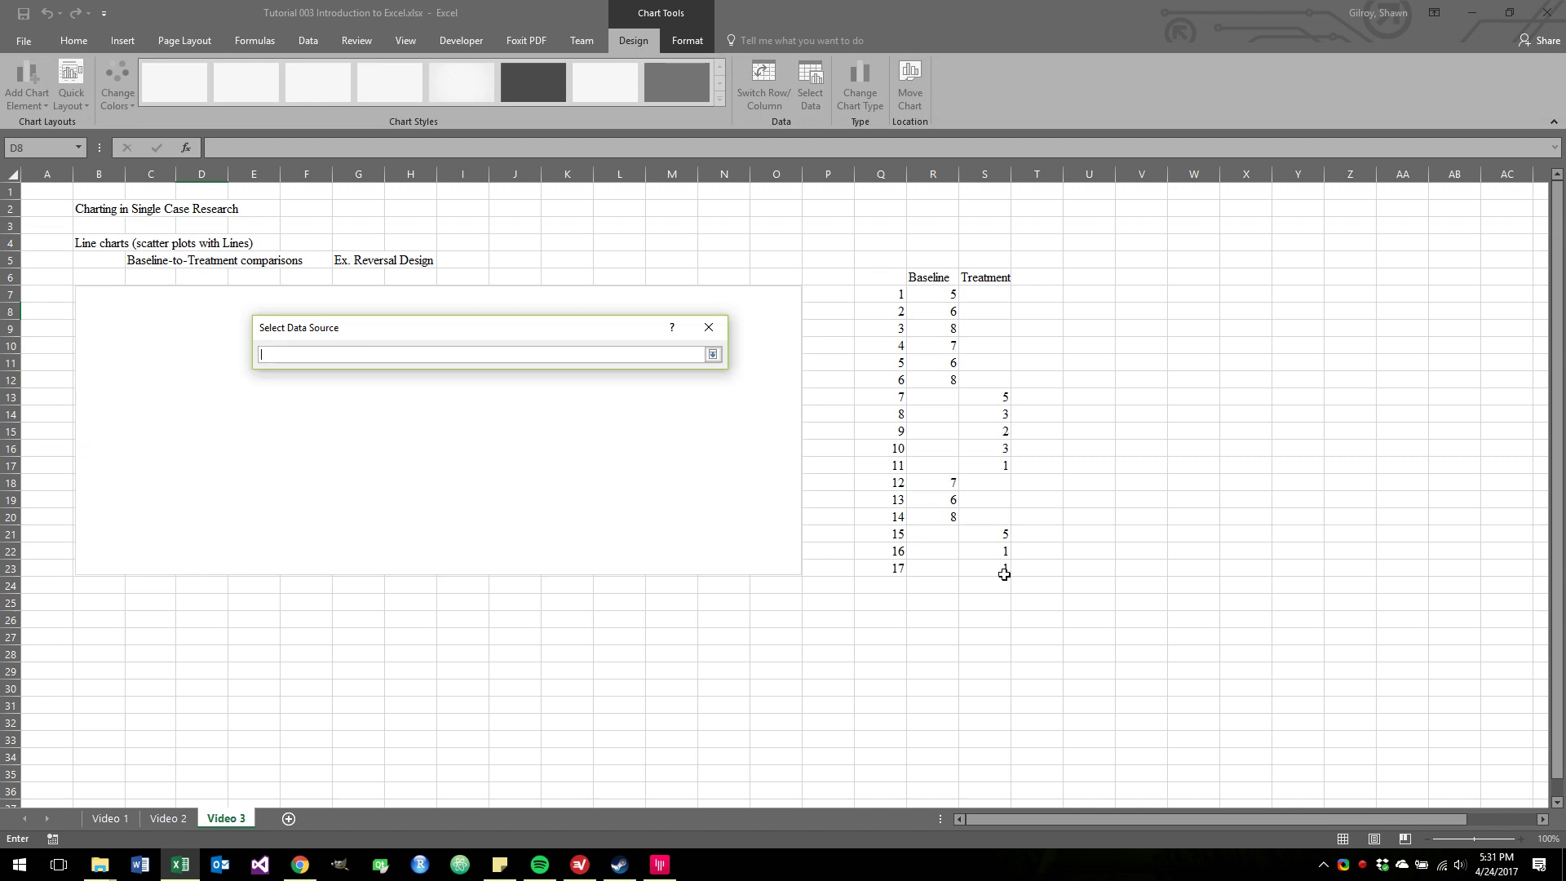
click(711, 331)
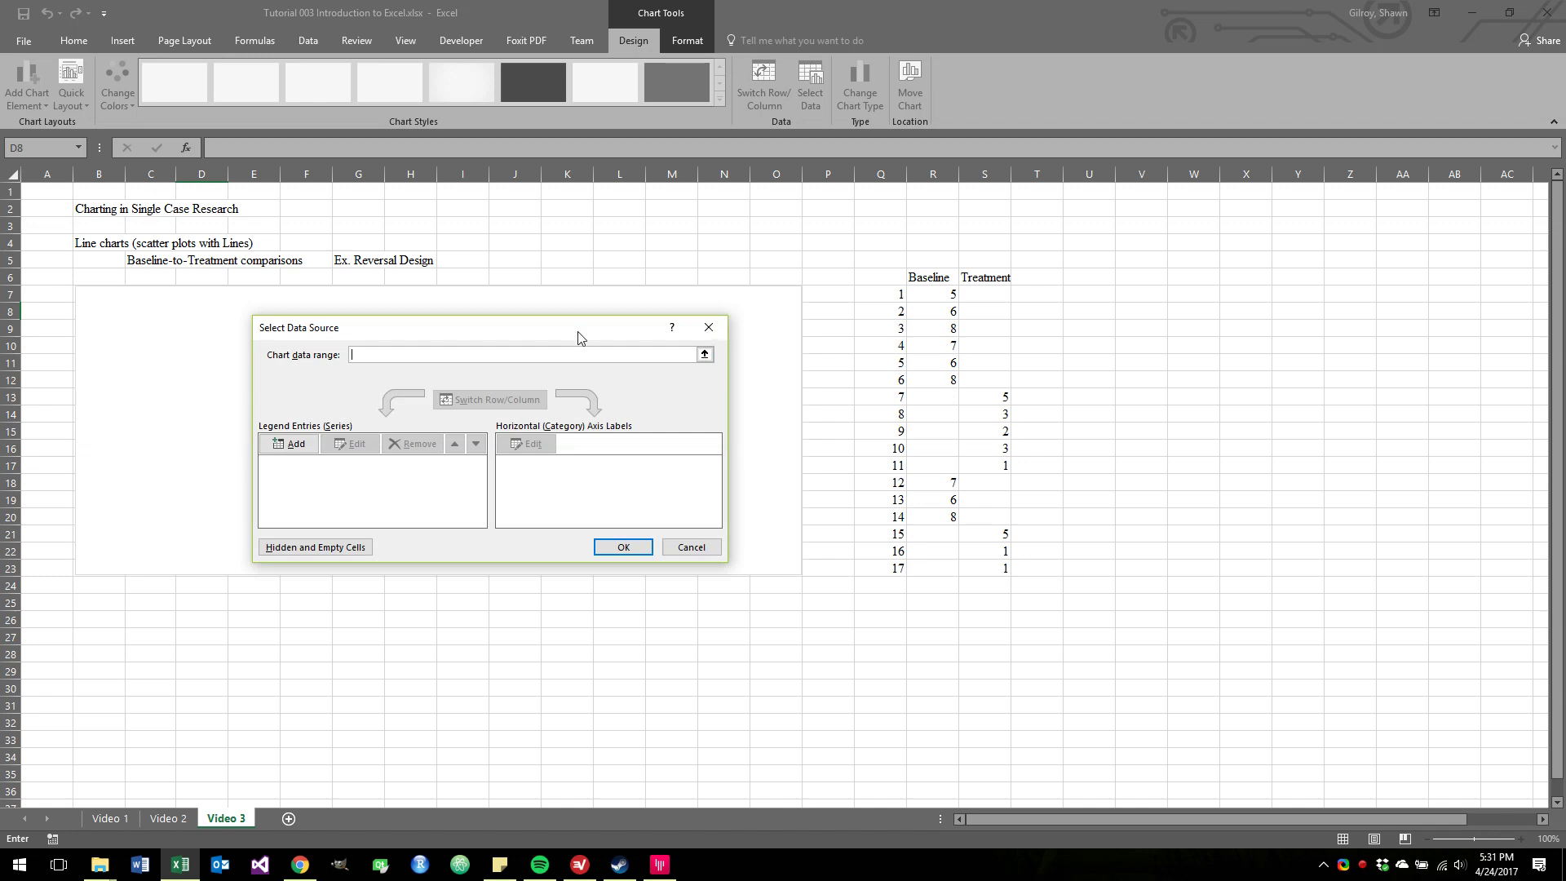
drag(577, 337, 1356, 236)
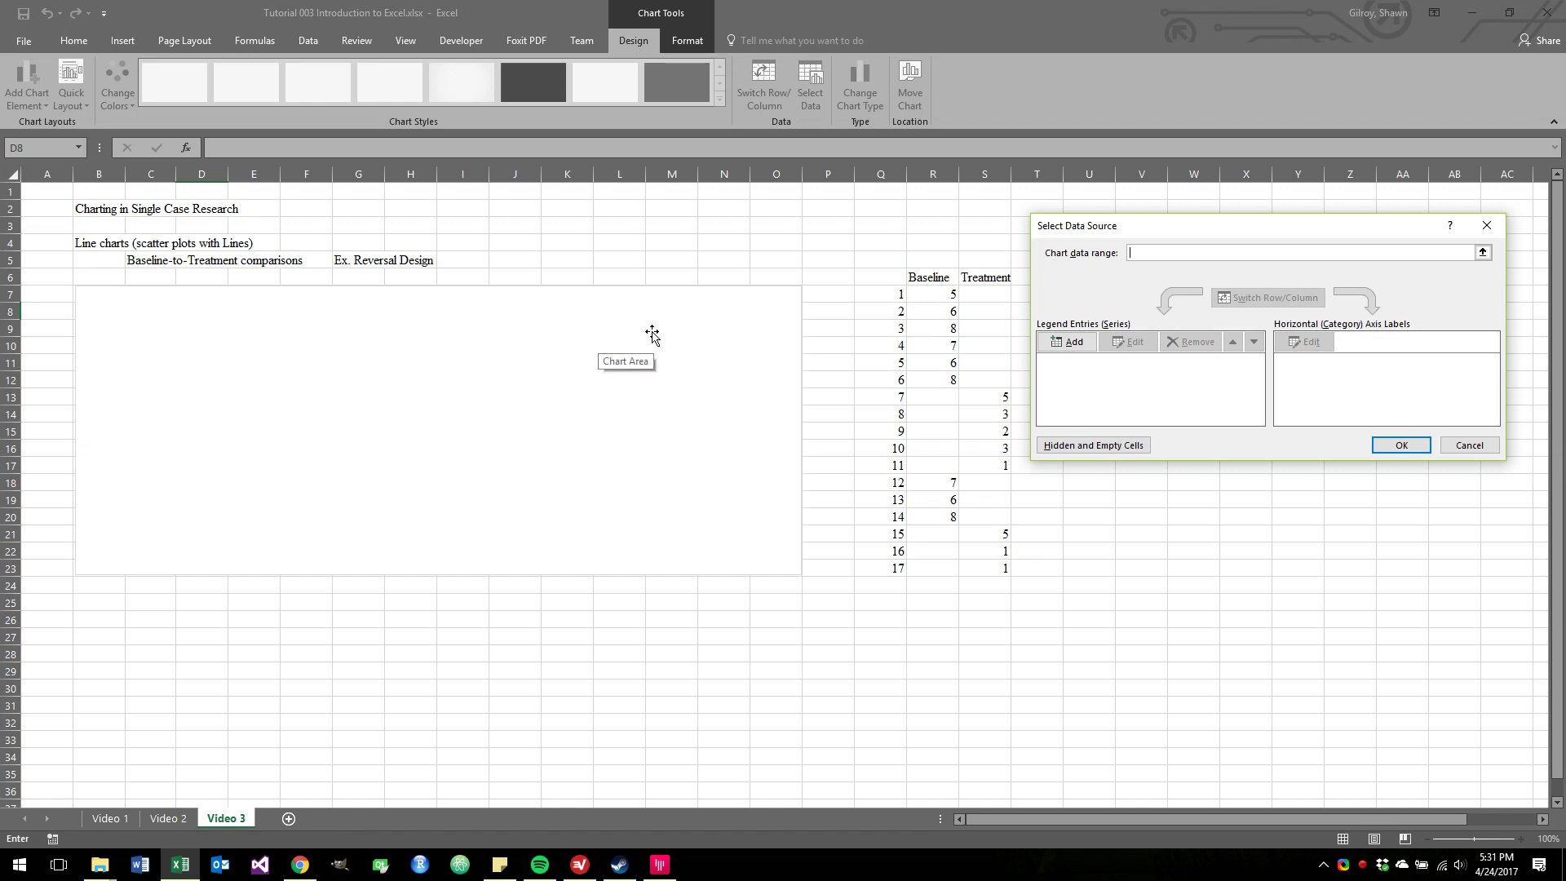
Add a new series whose name comes from the Baseline heading in cell R6
click(1064, 339)
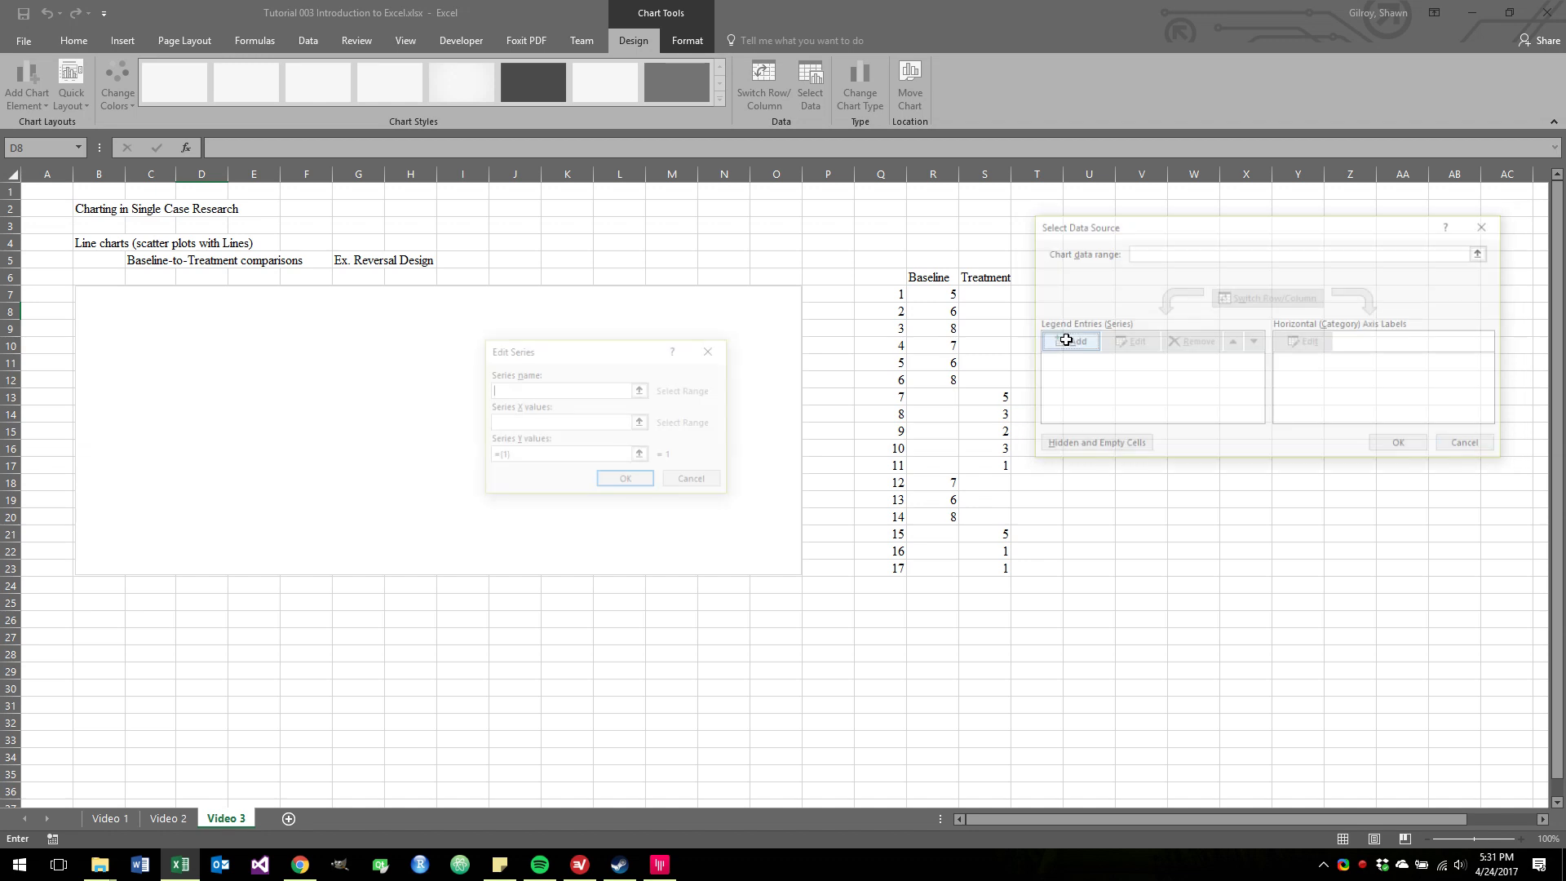
drag(637, 357, 520, 368)
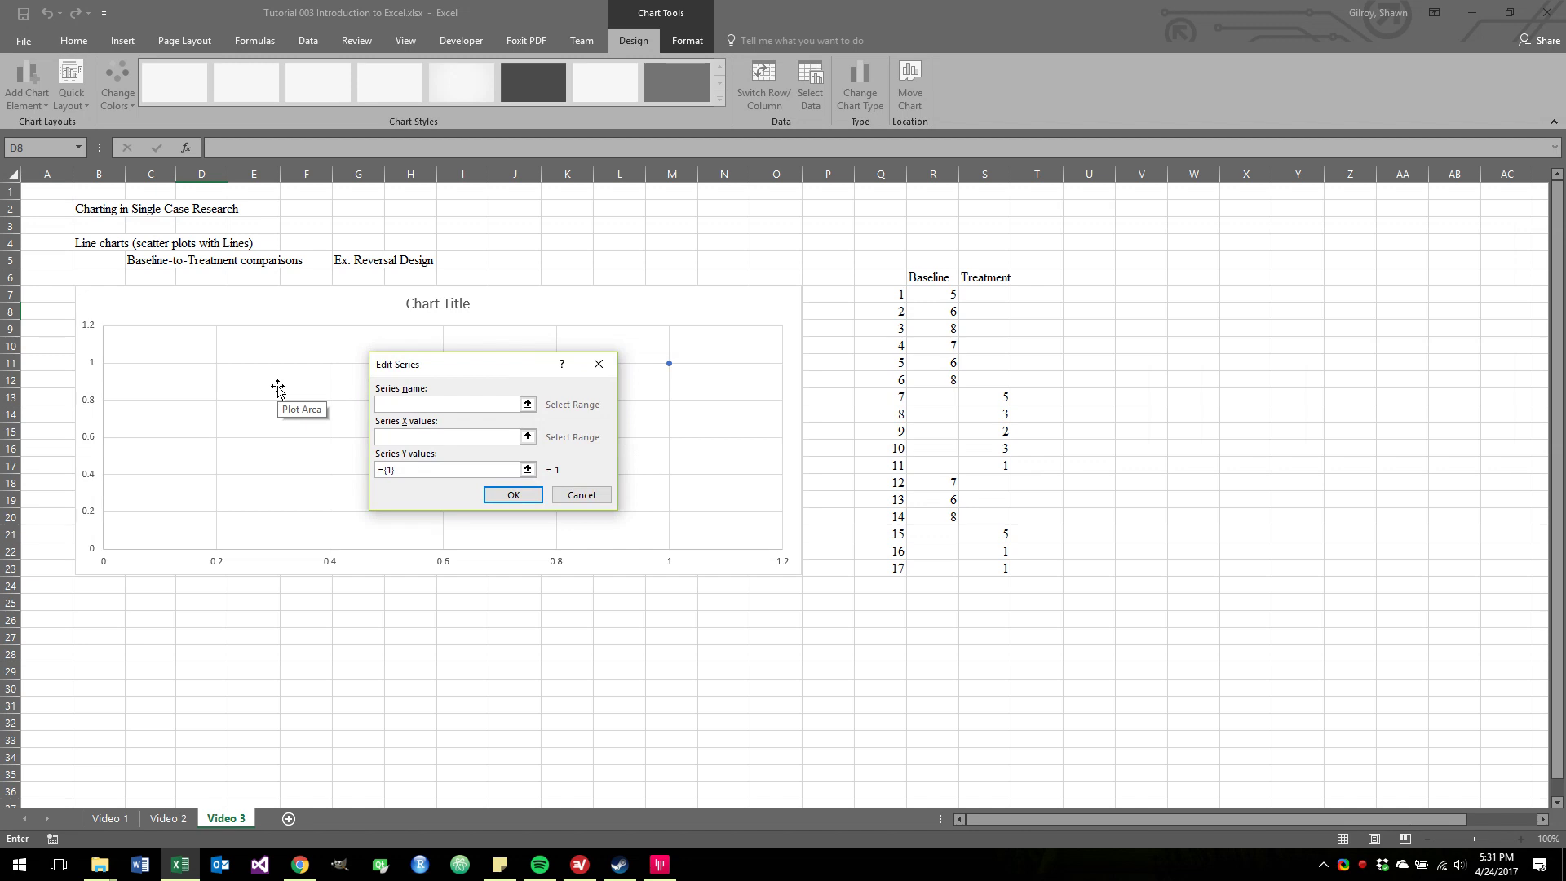
click(428, 404)
key(Tab)
text(Baselin)
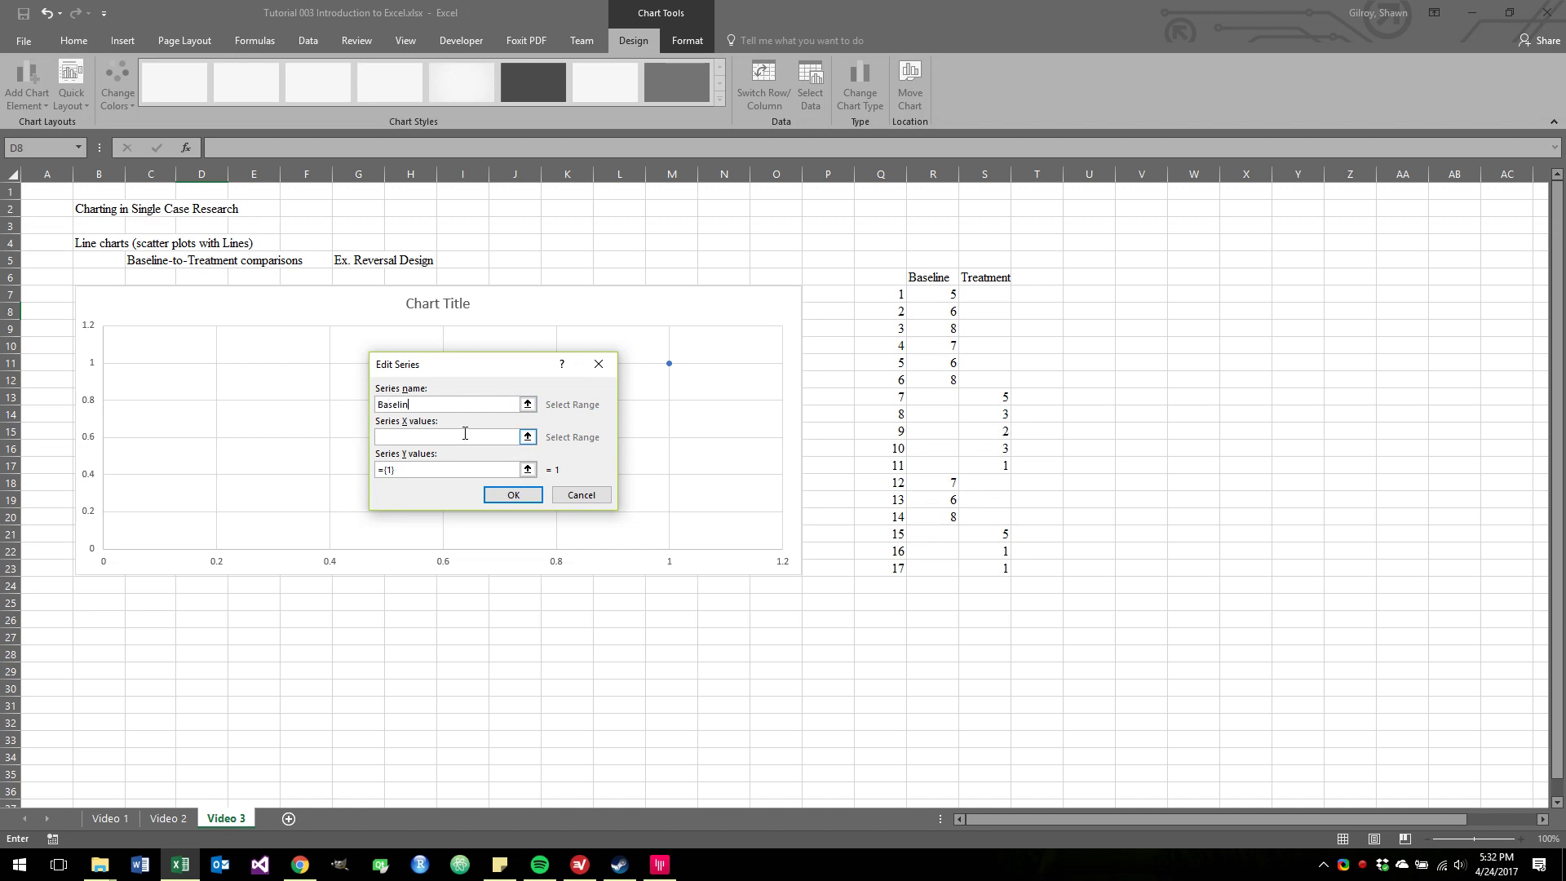
key(BackSpace)
key(BackSpace)
key(BackSpace)
key(BackSpace)
key(BackSpace)
key(BackSpace)
key(BackSpace)
click(528, 404)
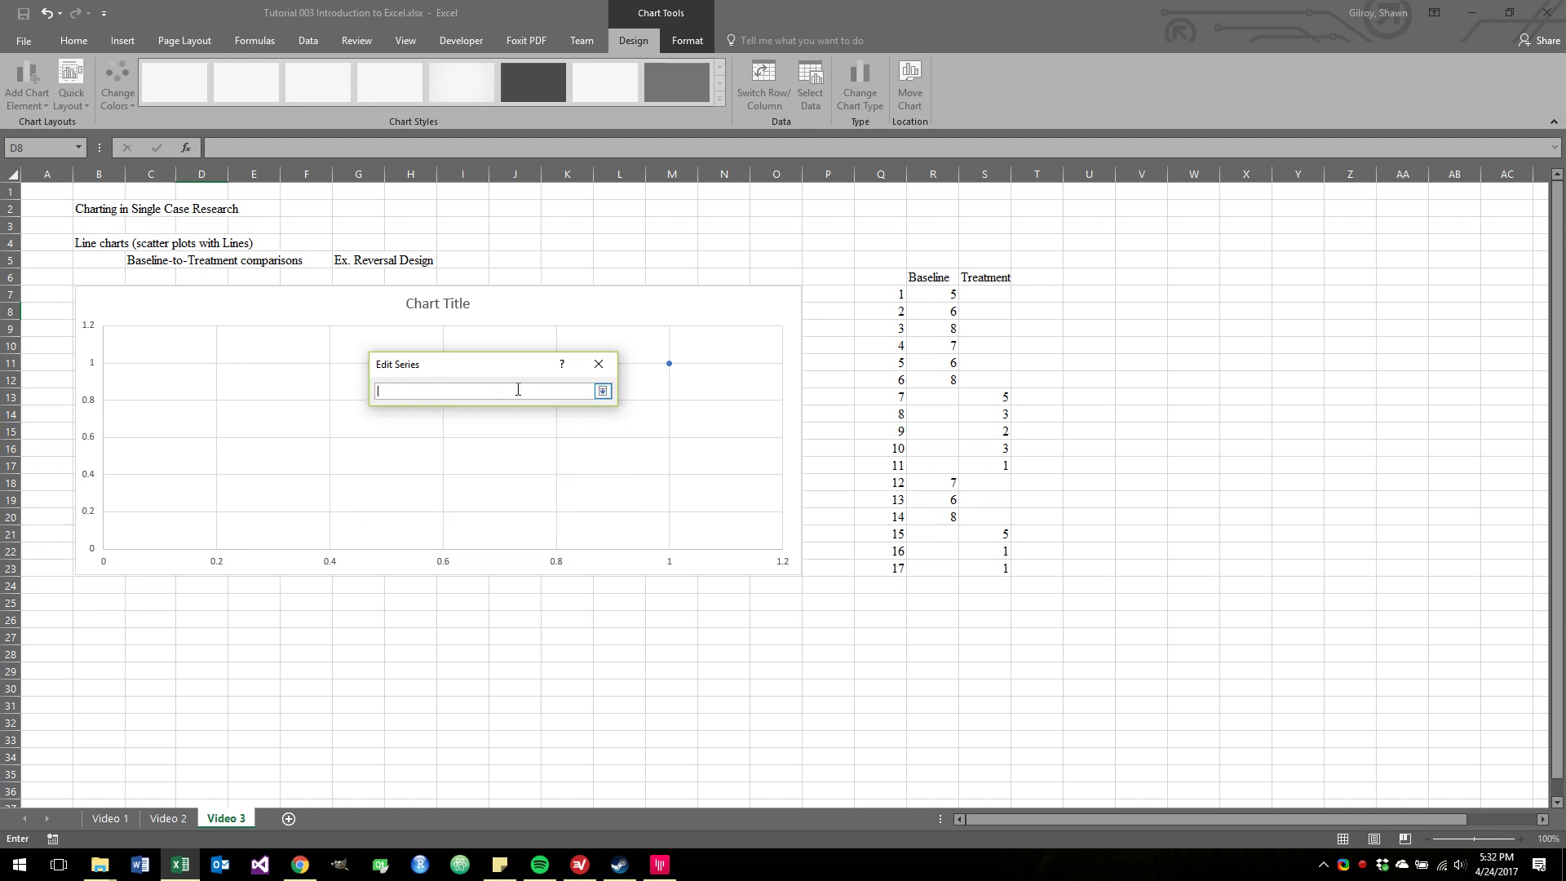
click(920, 277)
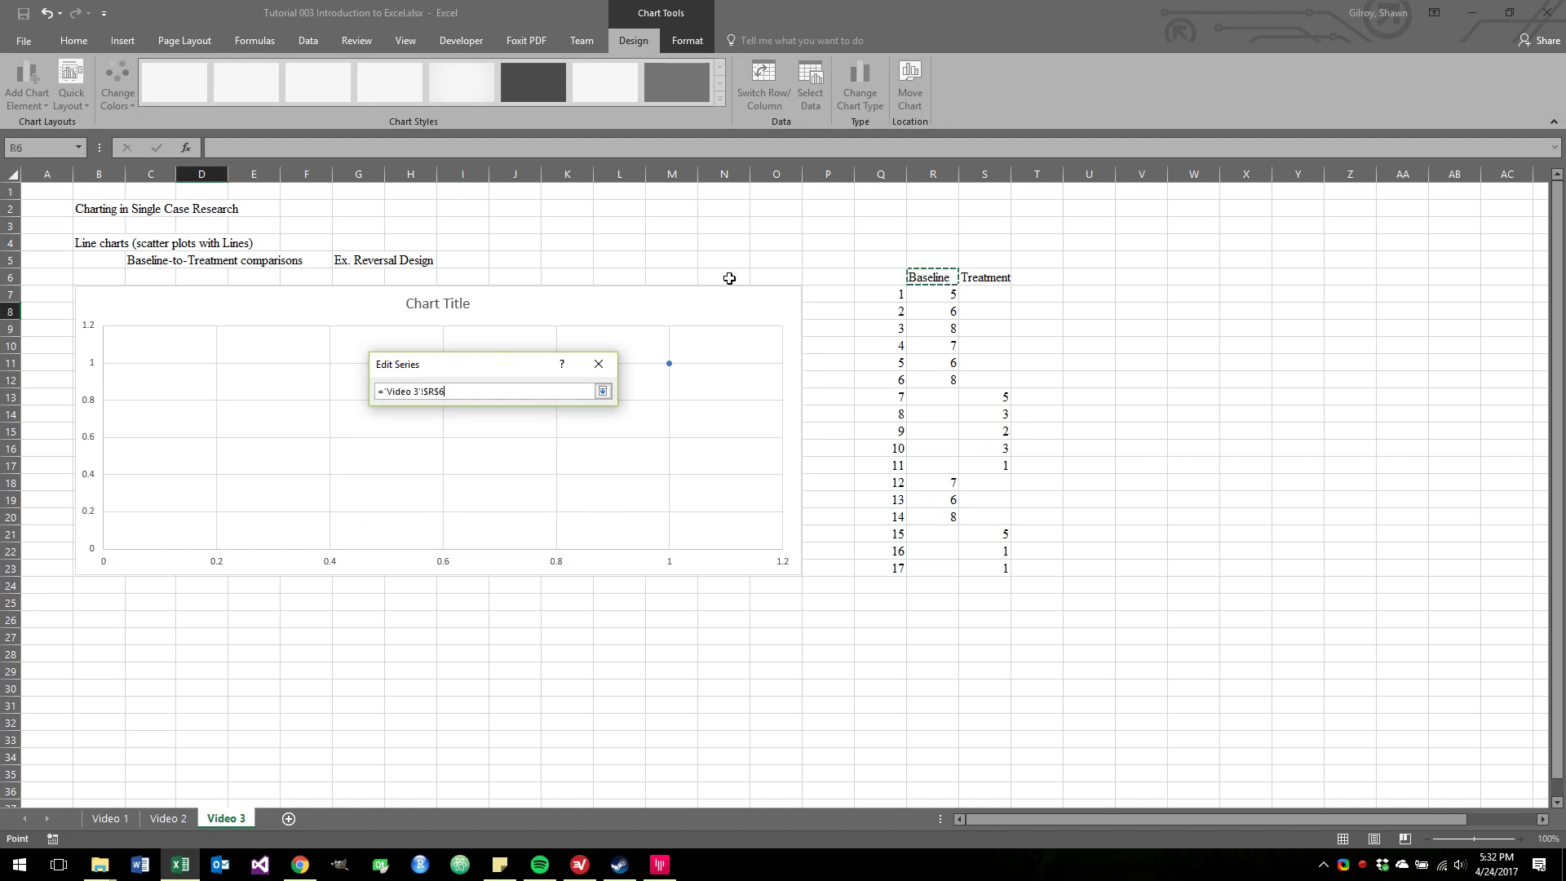
key(Return)
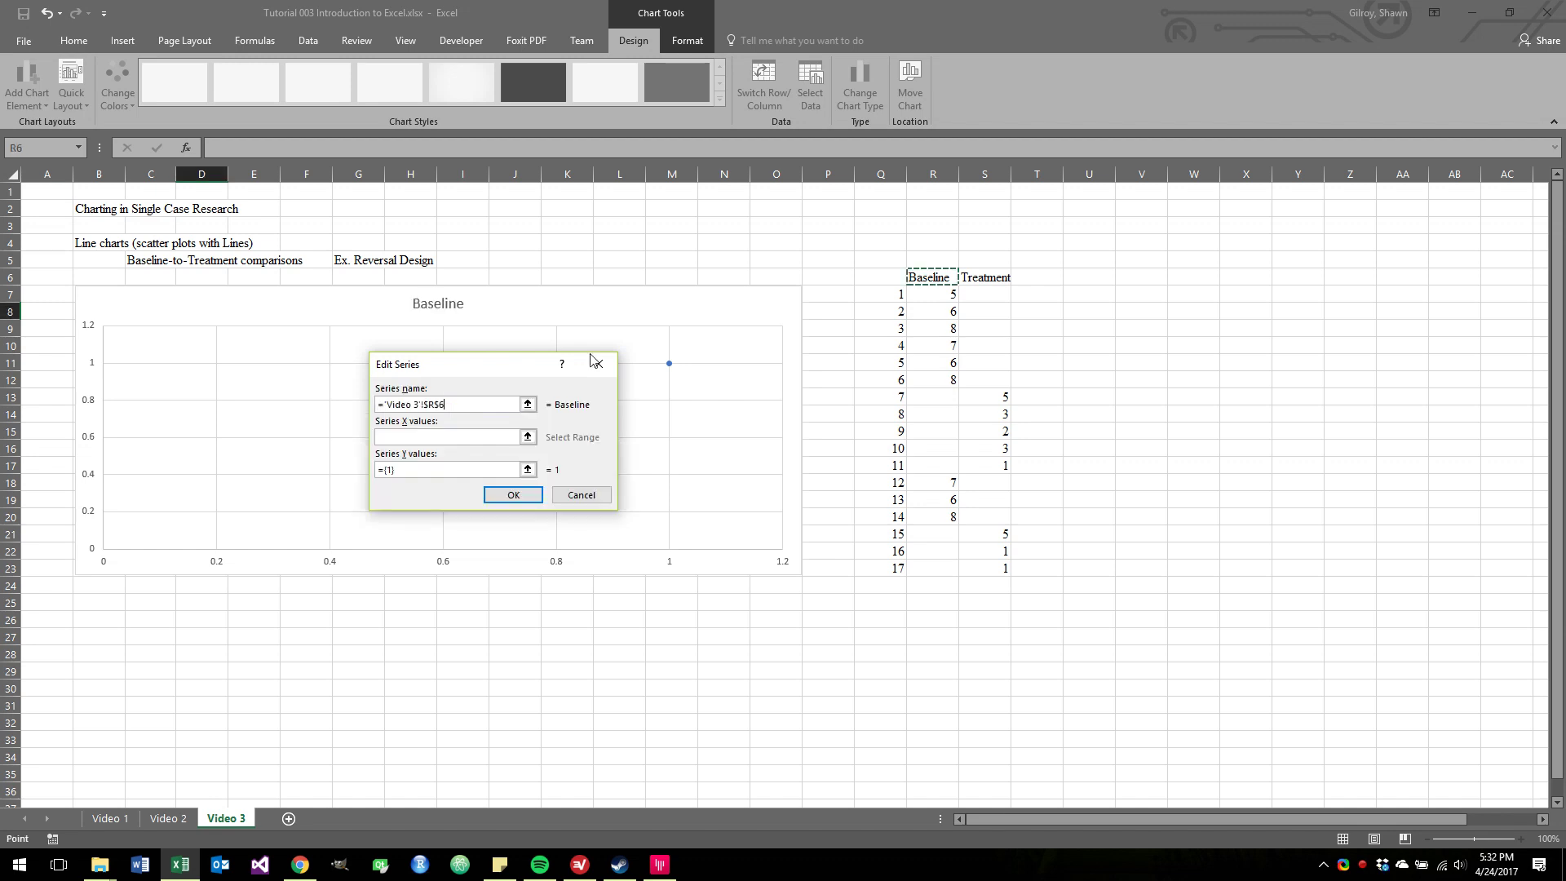
key(Tab)
click(935, 275)
Set the Baseline series X values to Q7:Q23 and Y values to R7:R23
click(453, 438)
click(527, 437)
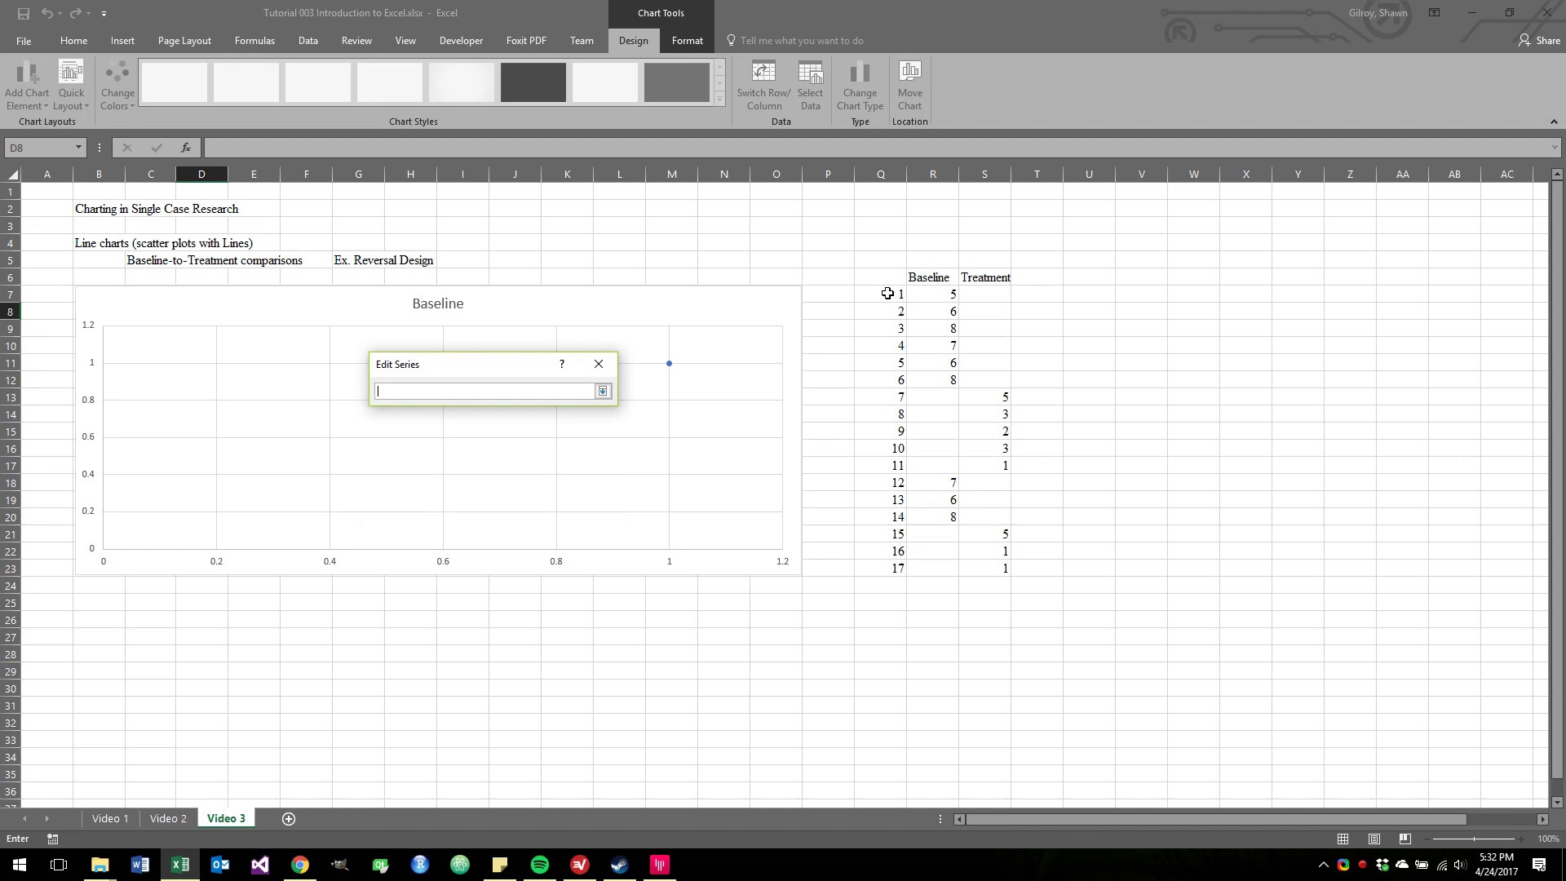
drag(887, 294, 896, 567)
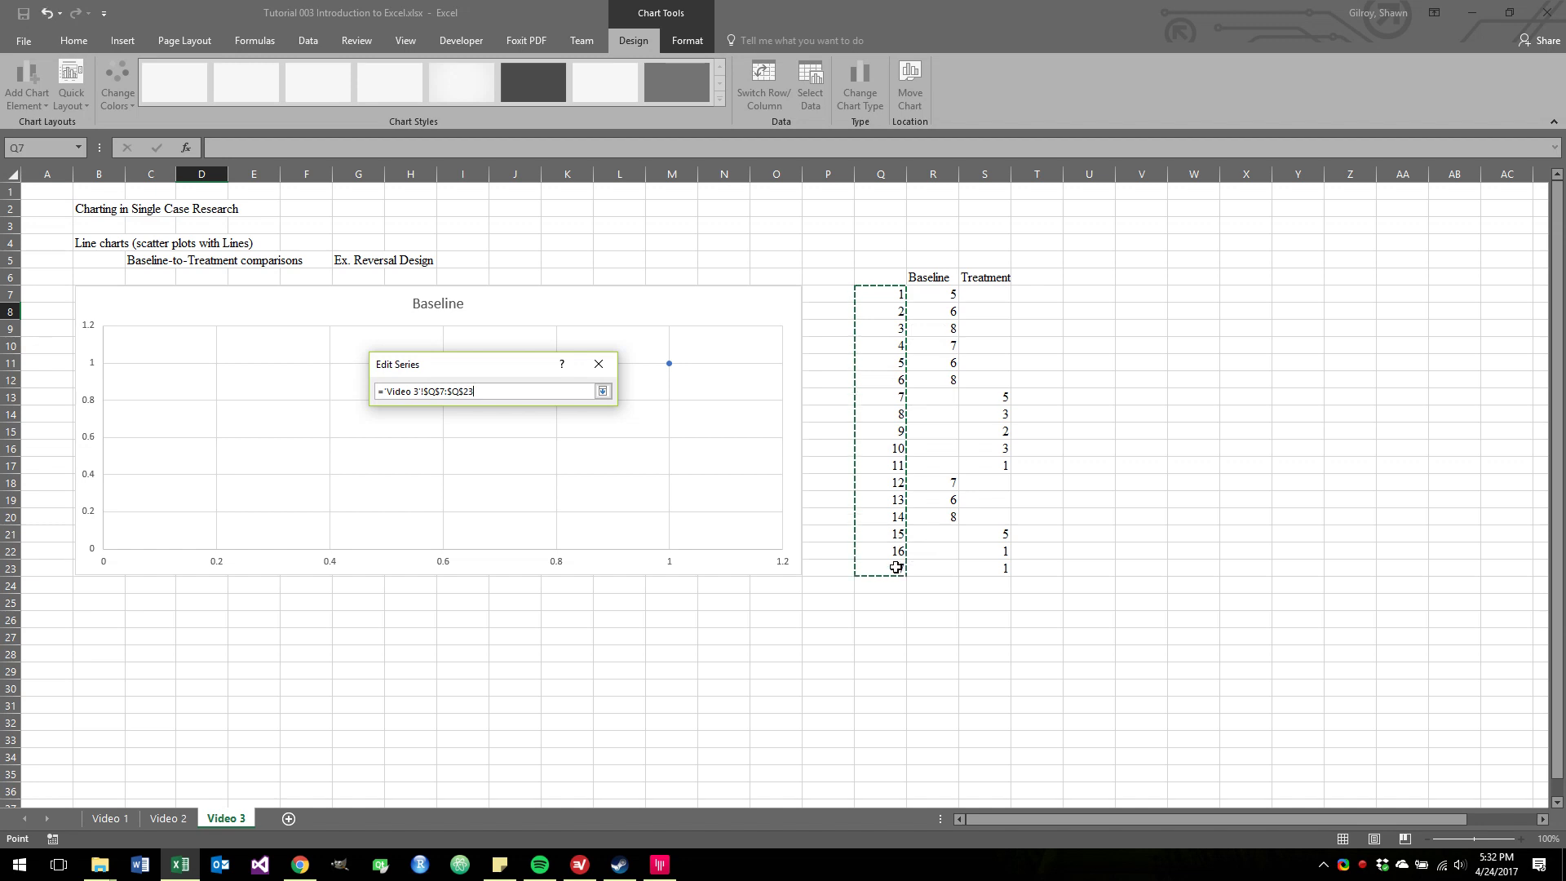
key(Return)
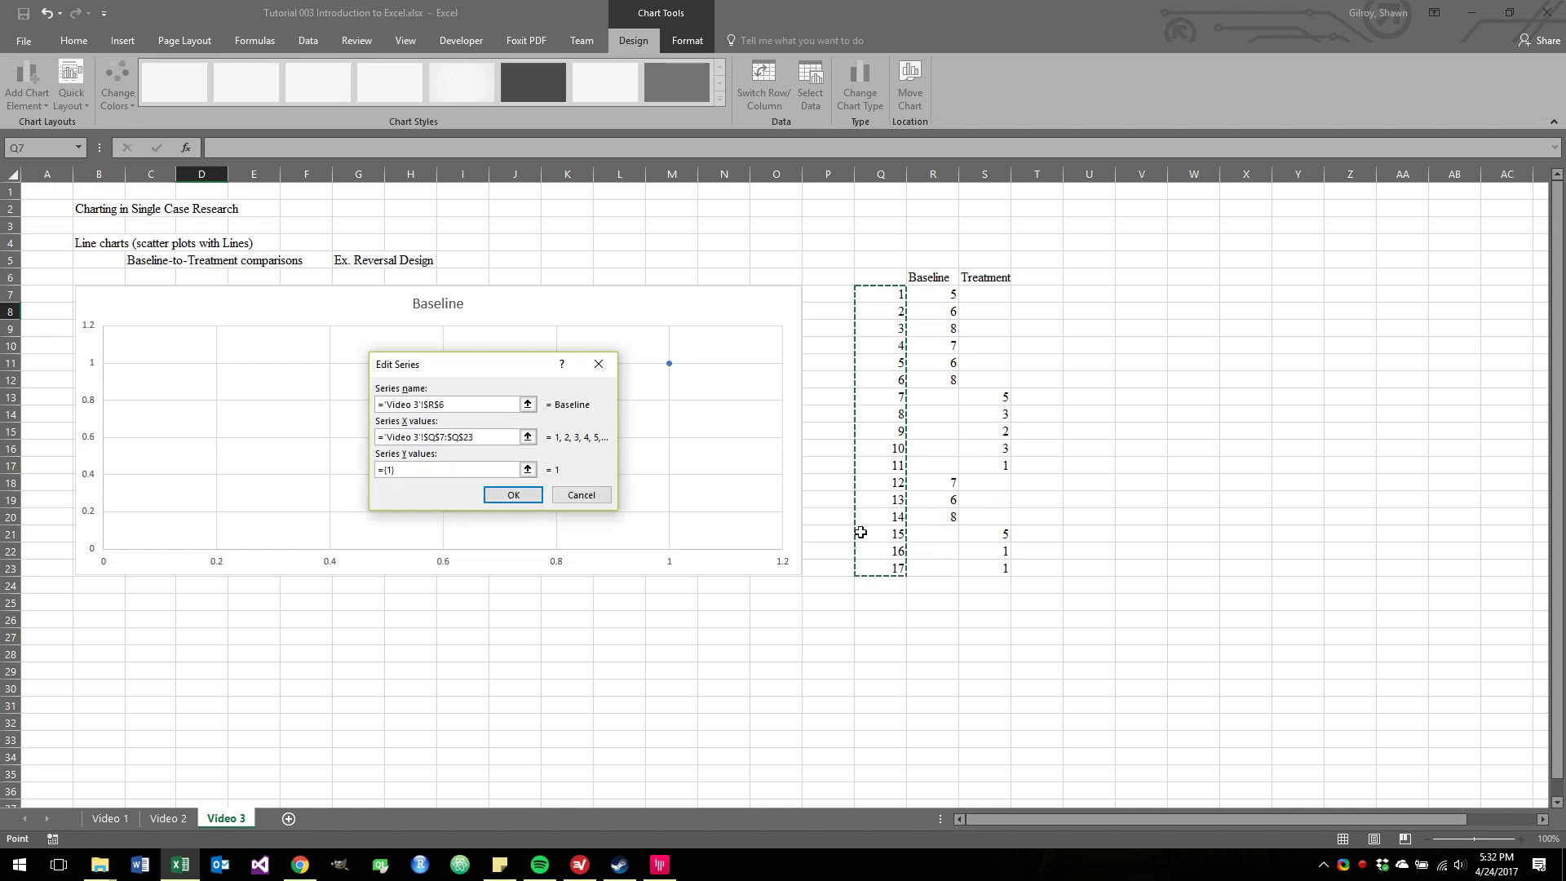
click(493, 468)
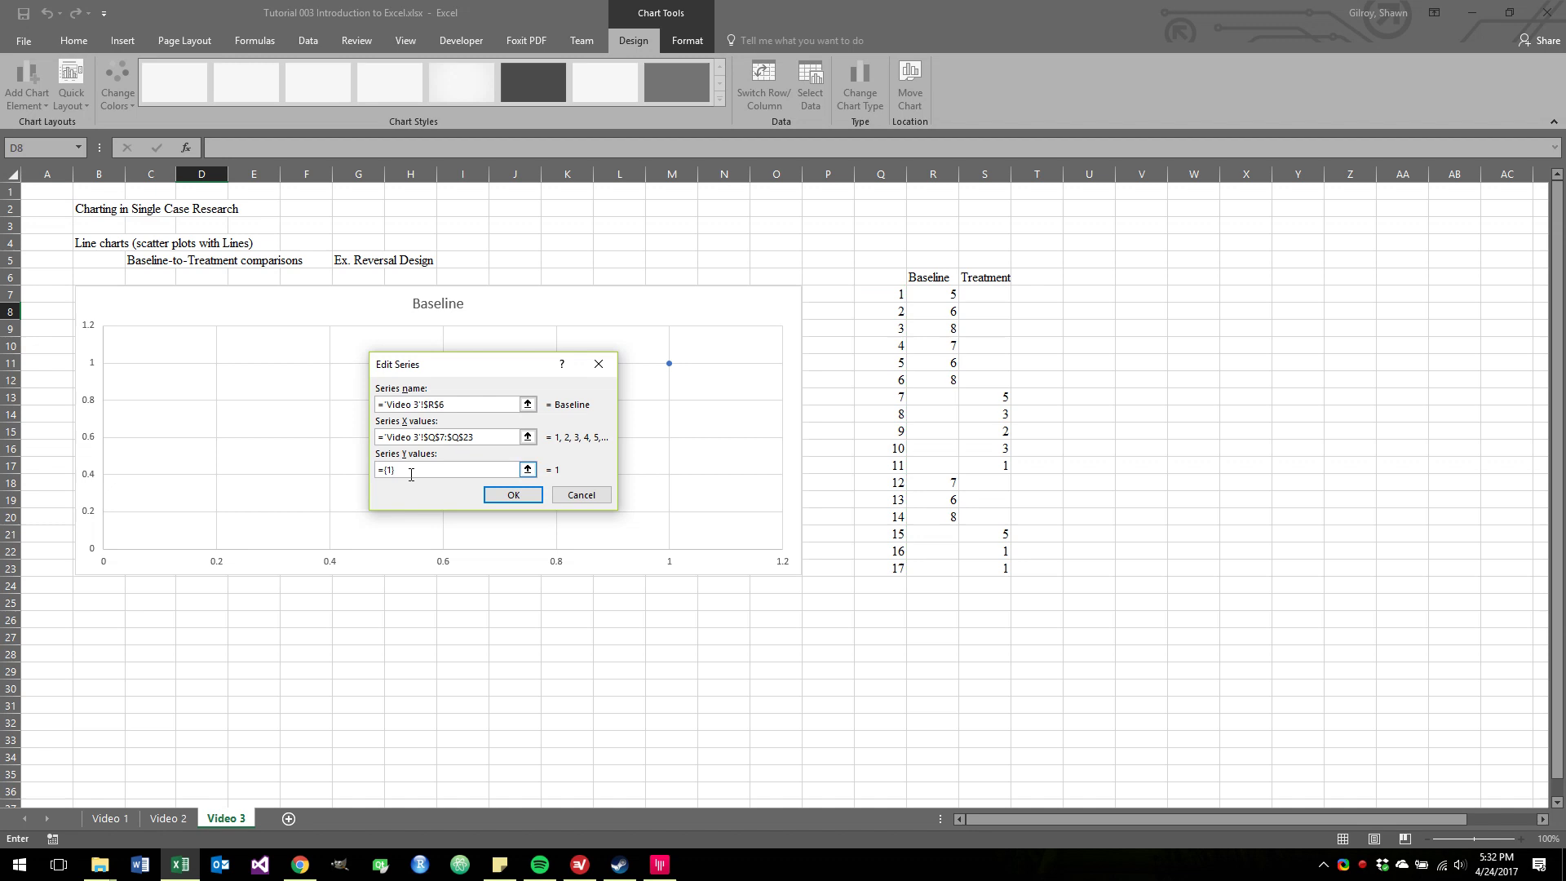
key(BackSpace)
key(BackSpace)
key(BackSpace)
key(BackSpace)
click(528, 471)
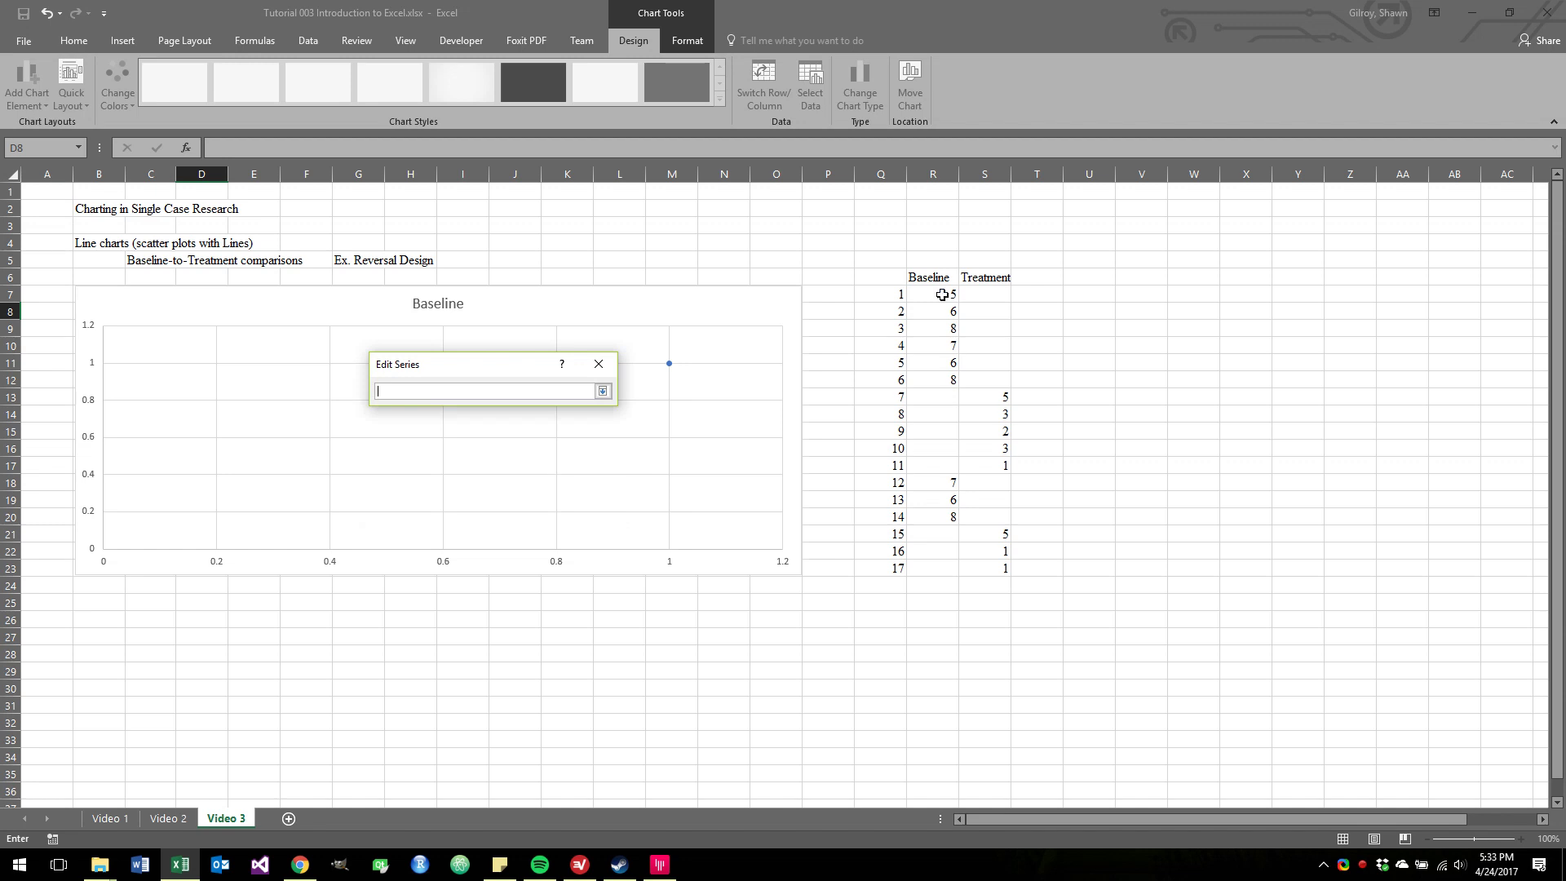
drag(942, 295, 935, 568)
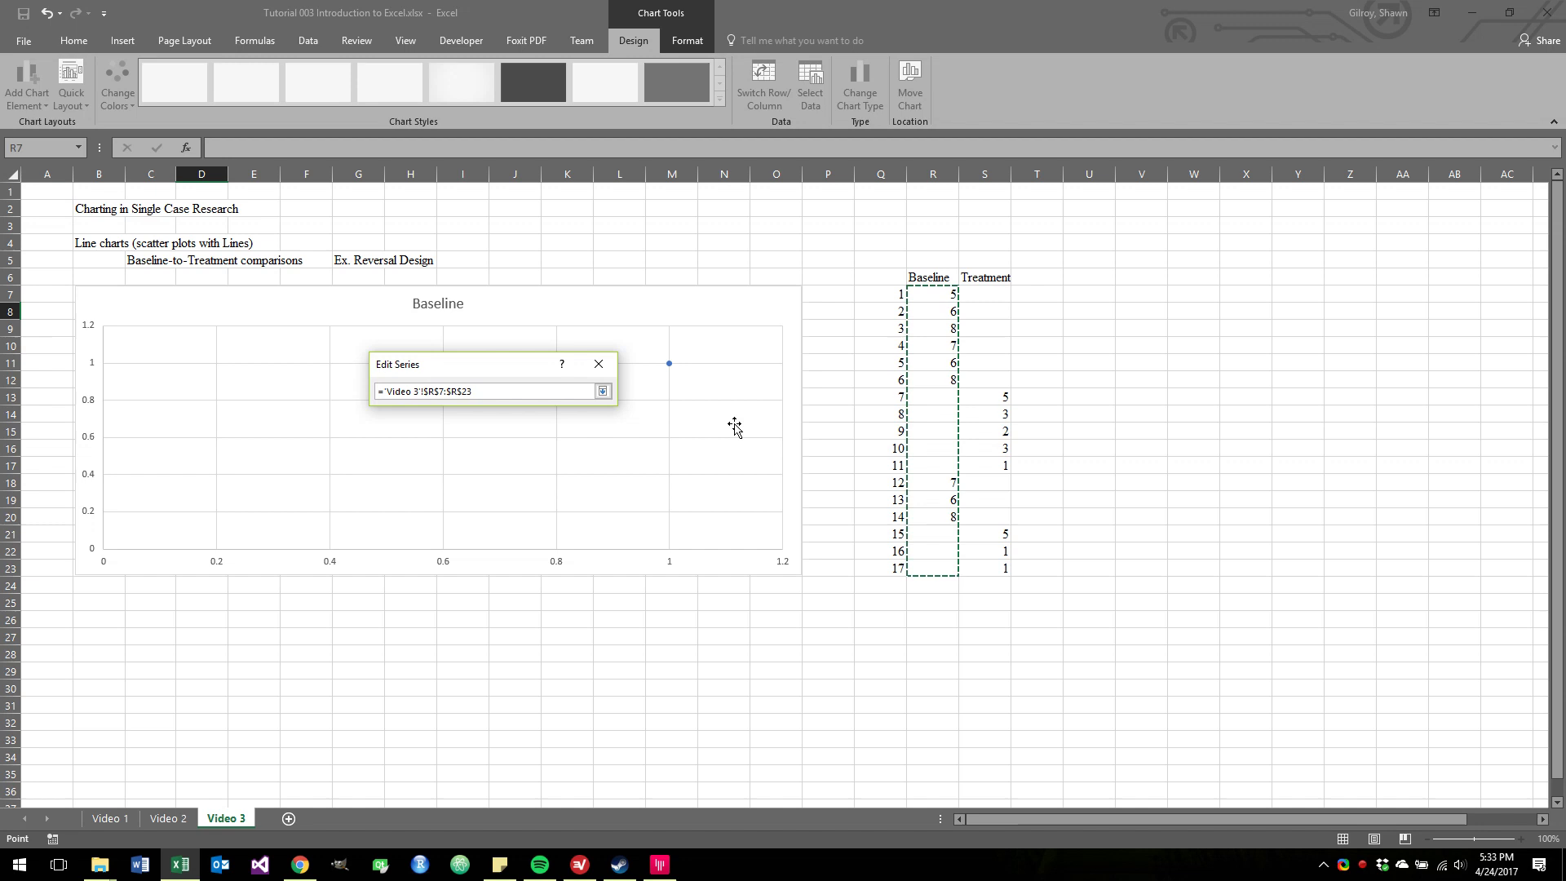
click(601, 391)
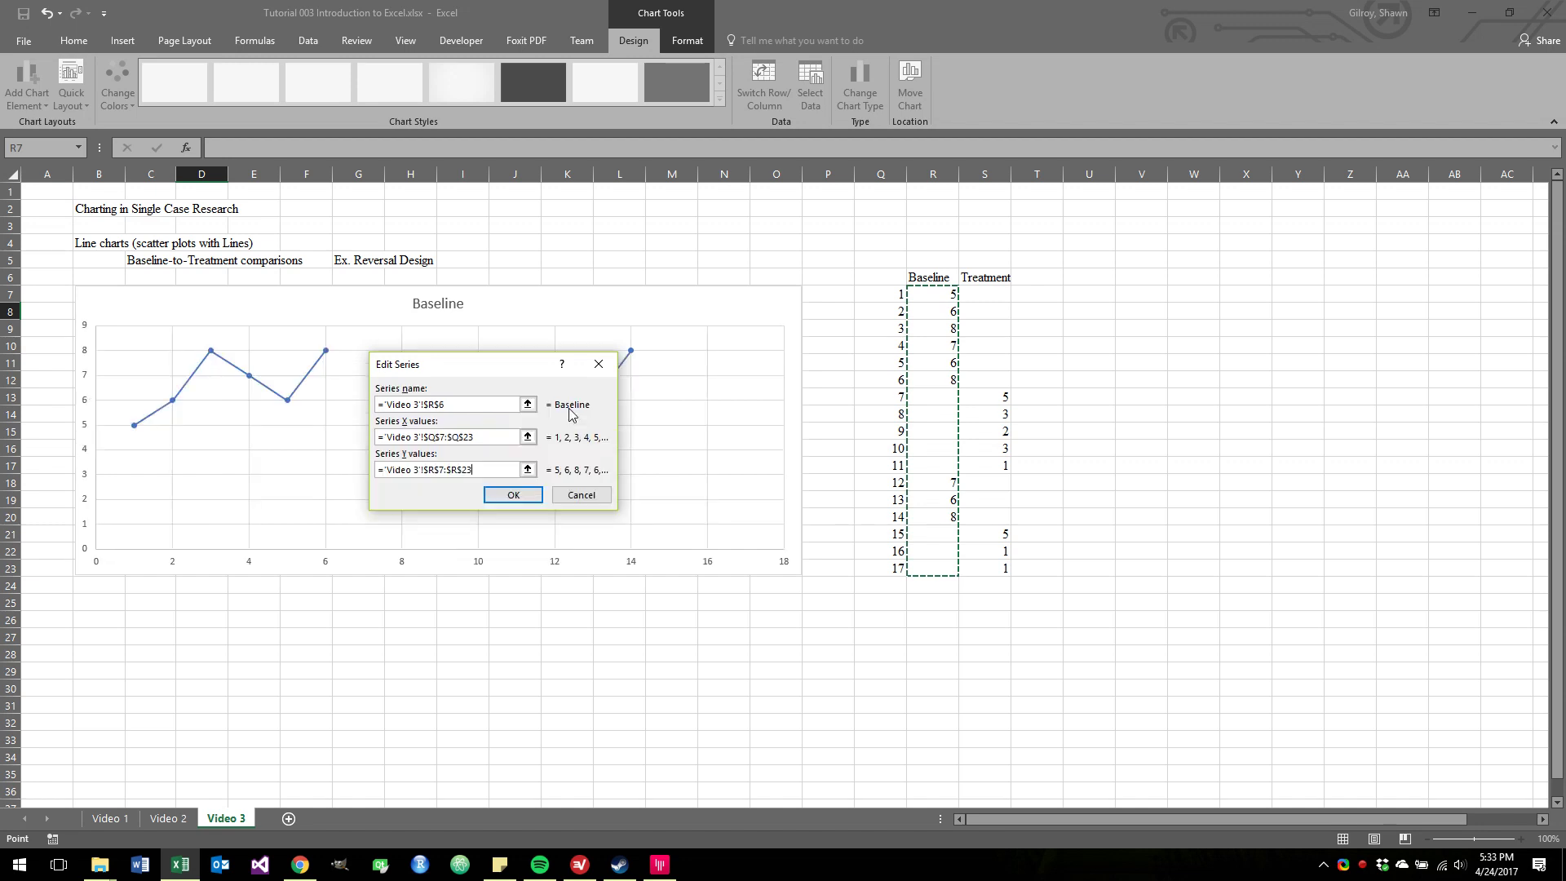
drag(507, 375, 420, 569)
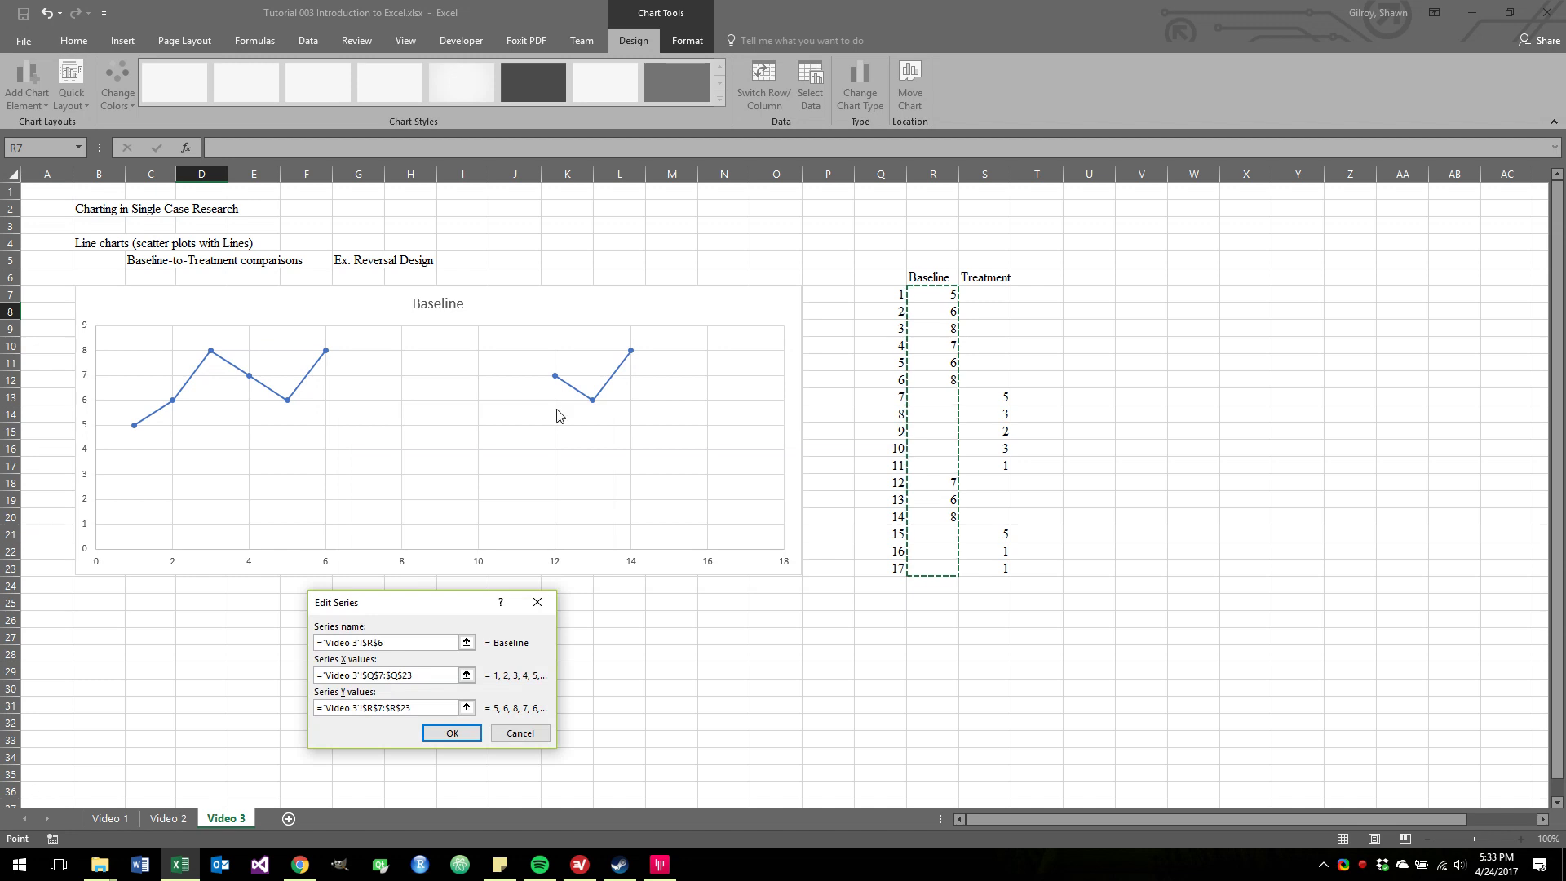
Confirm the Baseline series, returning to the Select Data Source list
click(477, 734)
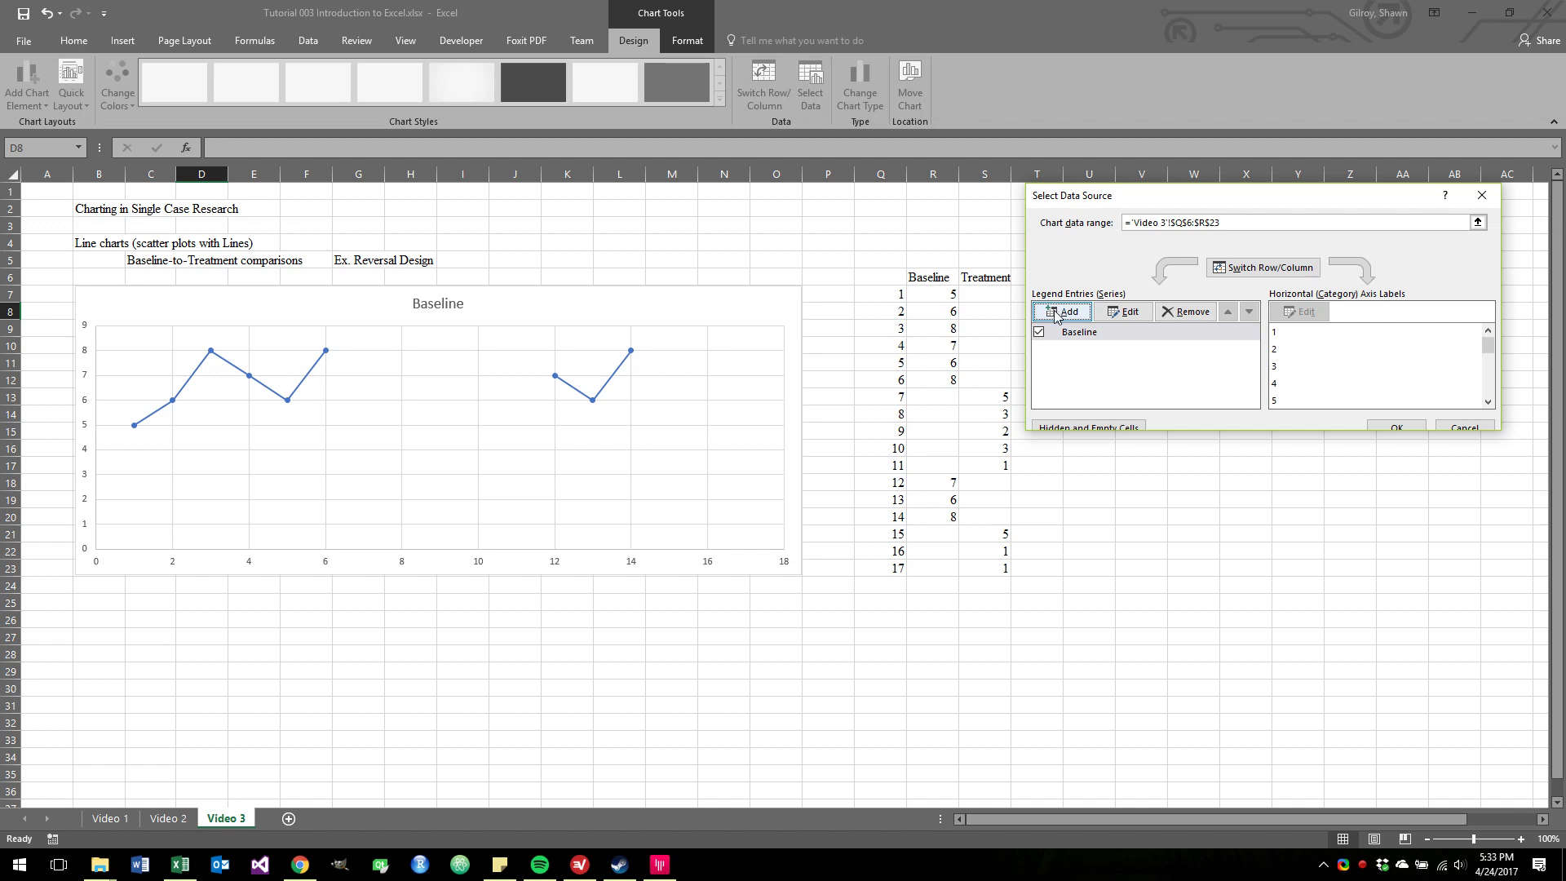
Add a second series named from the Treatment heading in S6, with X values Q7:Q23
click(1054, 312)
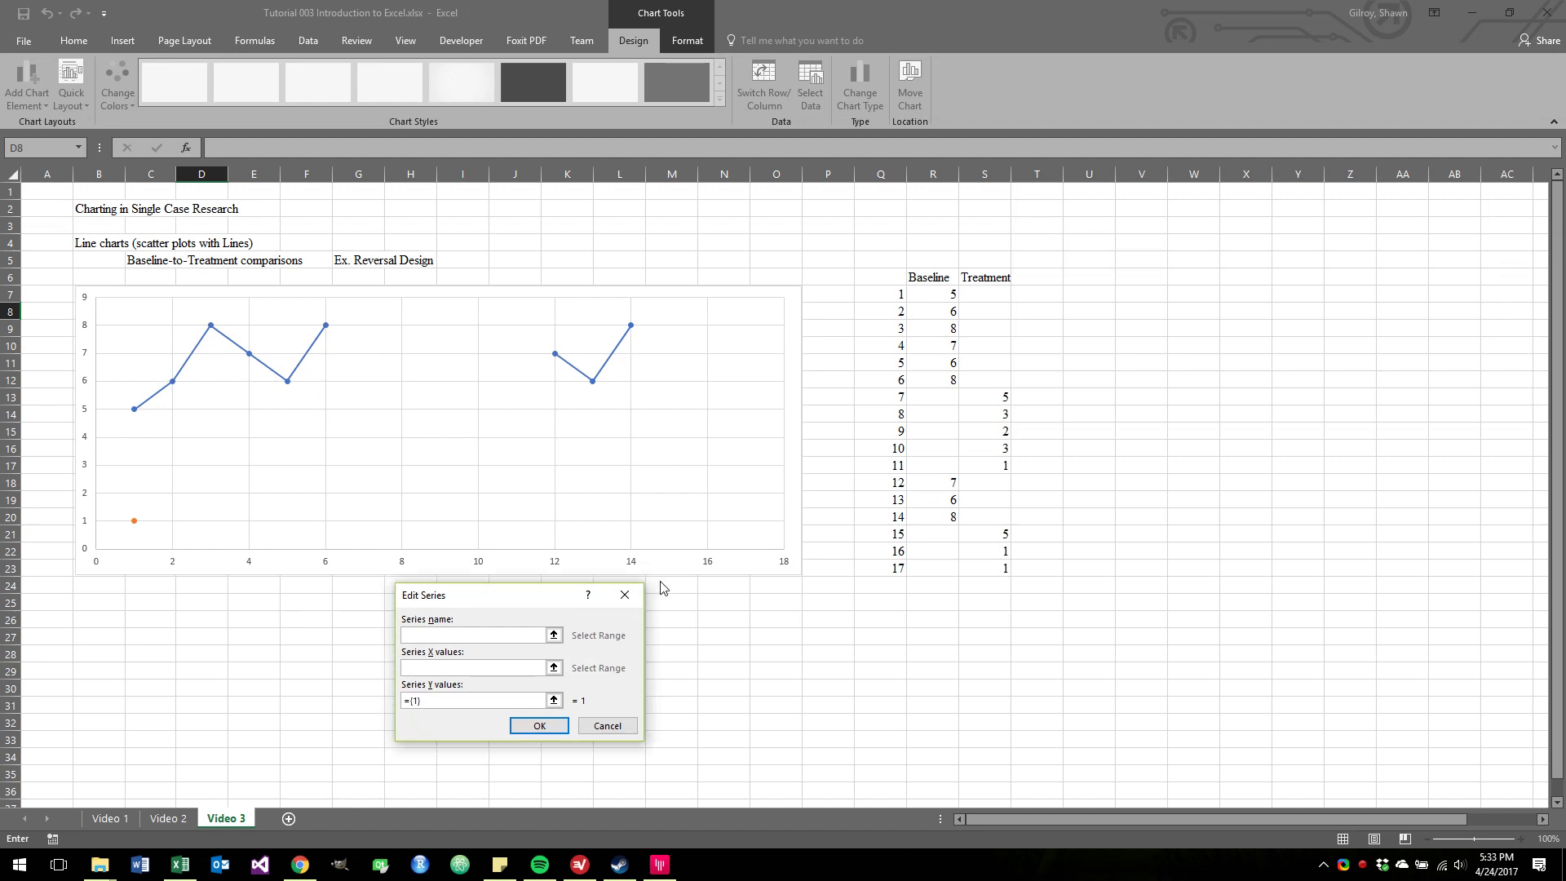
click(554, 635)
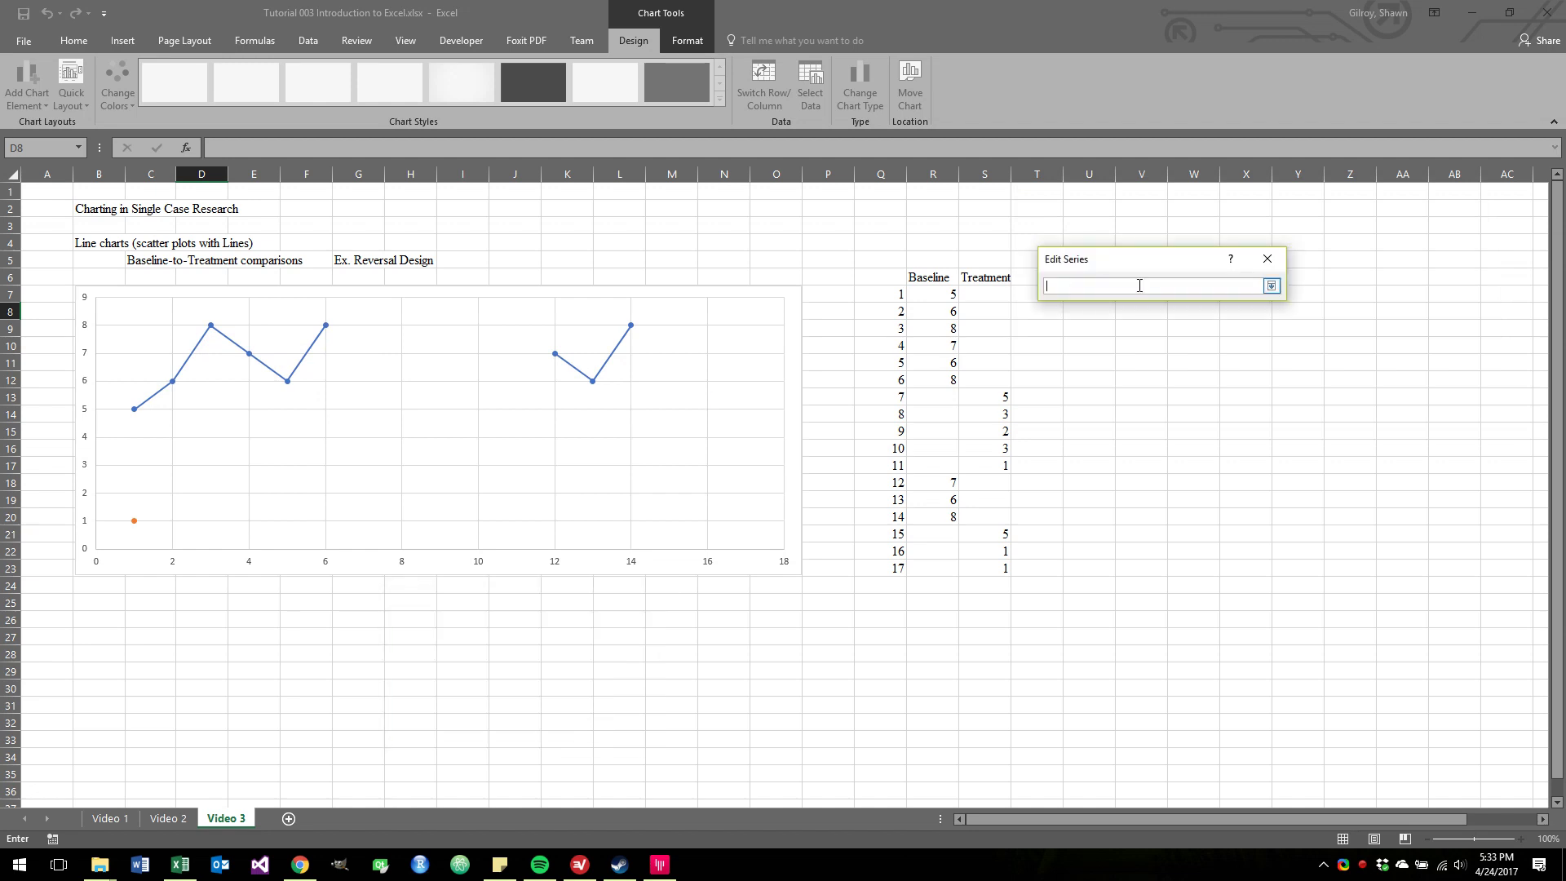
click(992, 278)
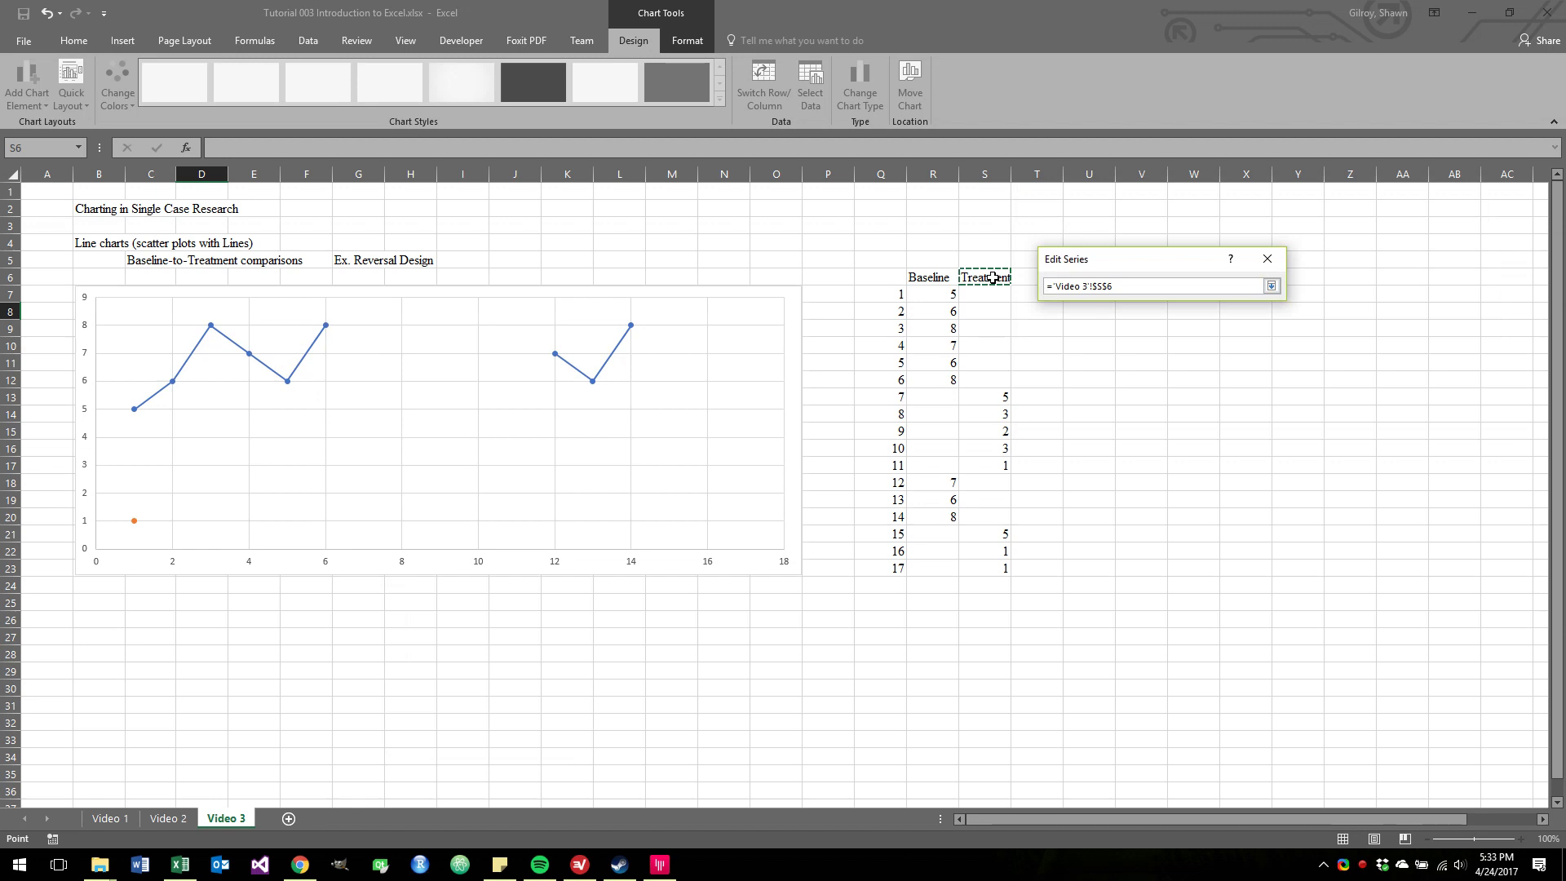
key(Return)
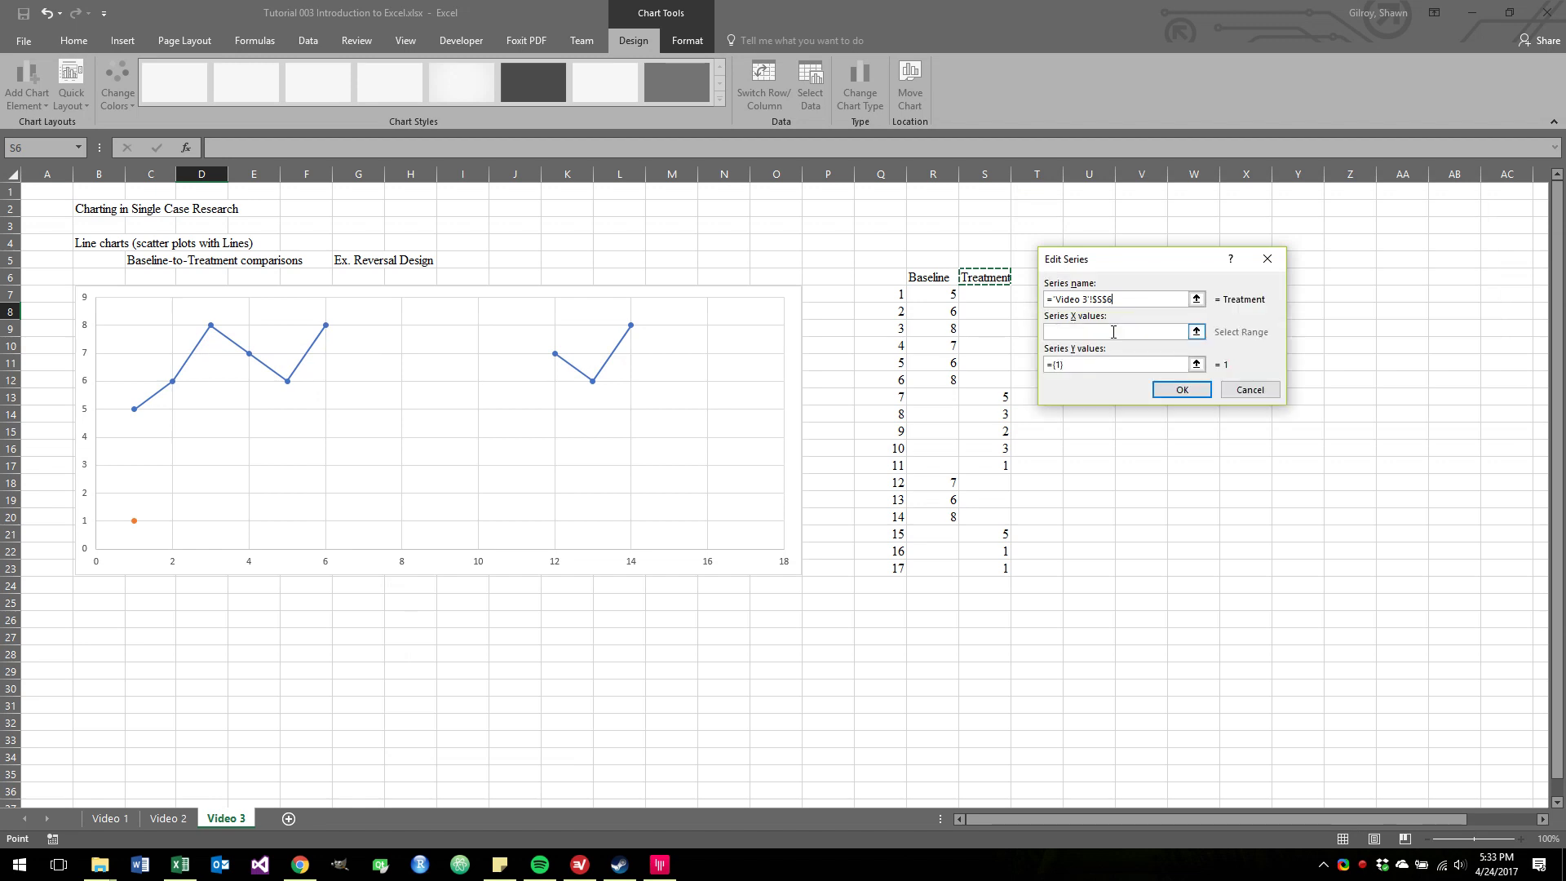
click(1197, 332)
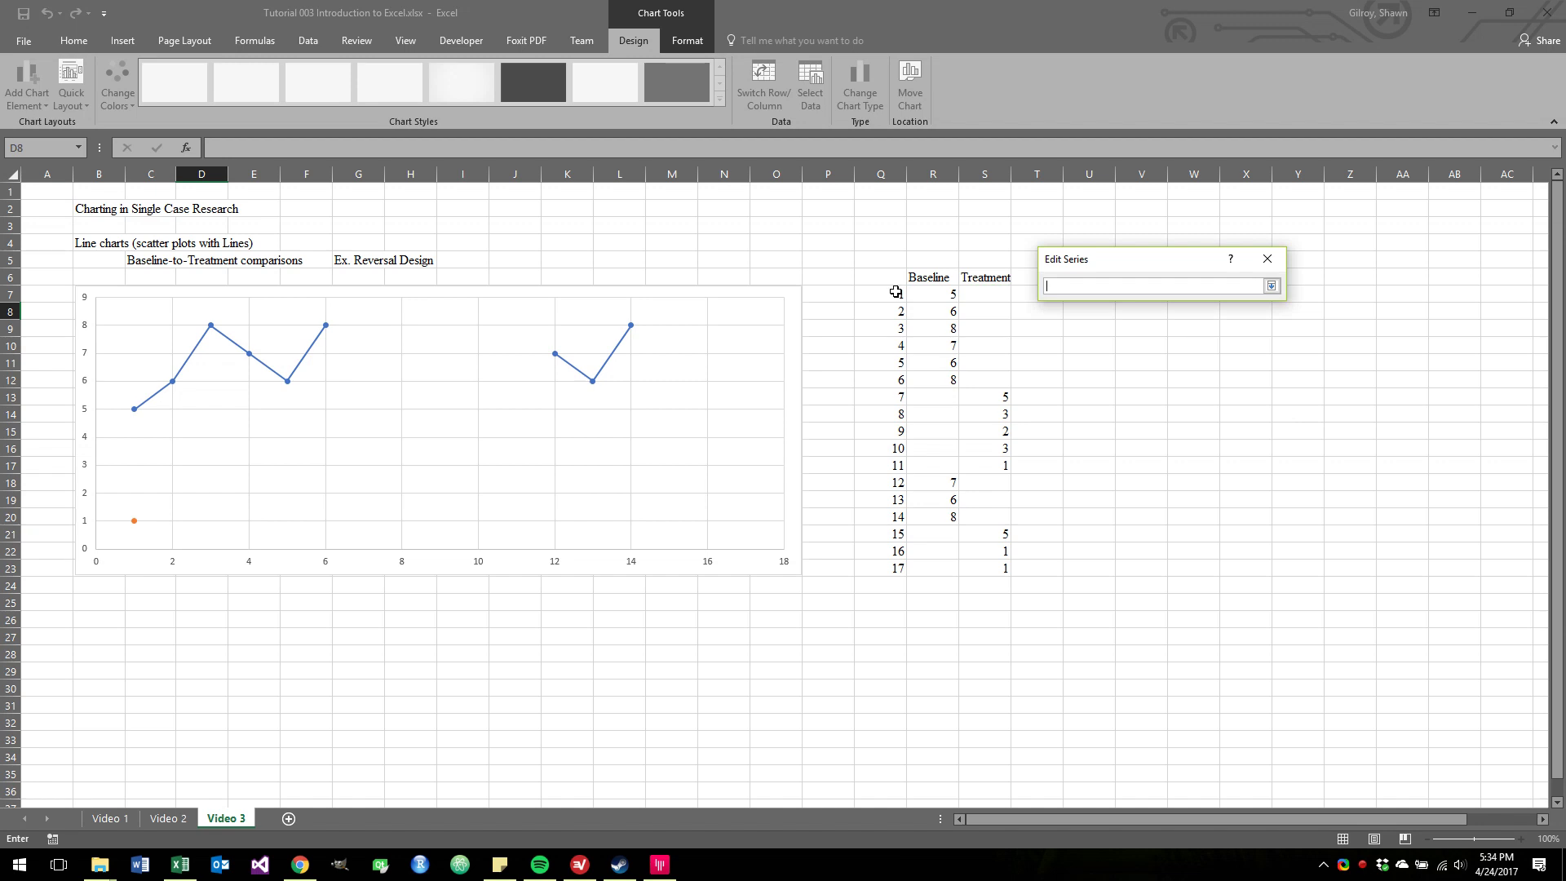
drag(895, 292, 902, 570)
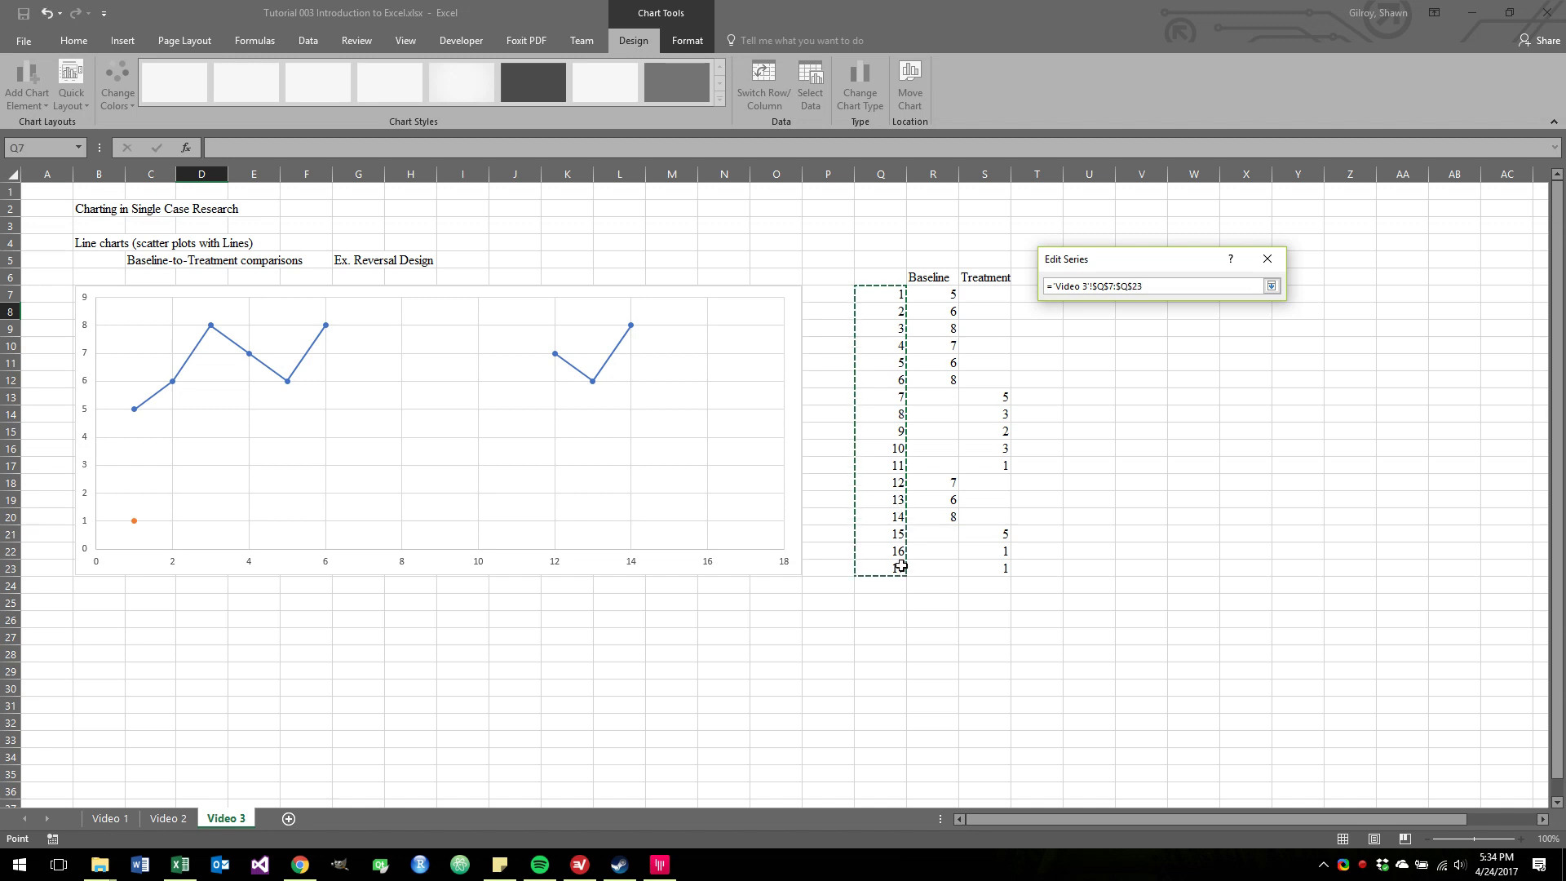
drag(900, 566, 901, 568)
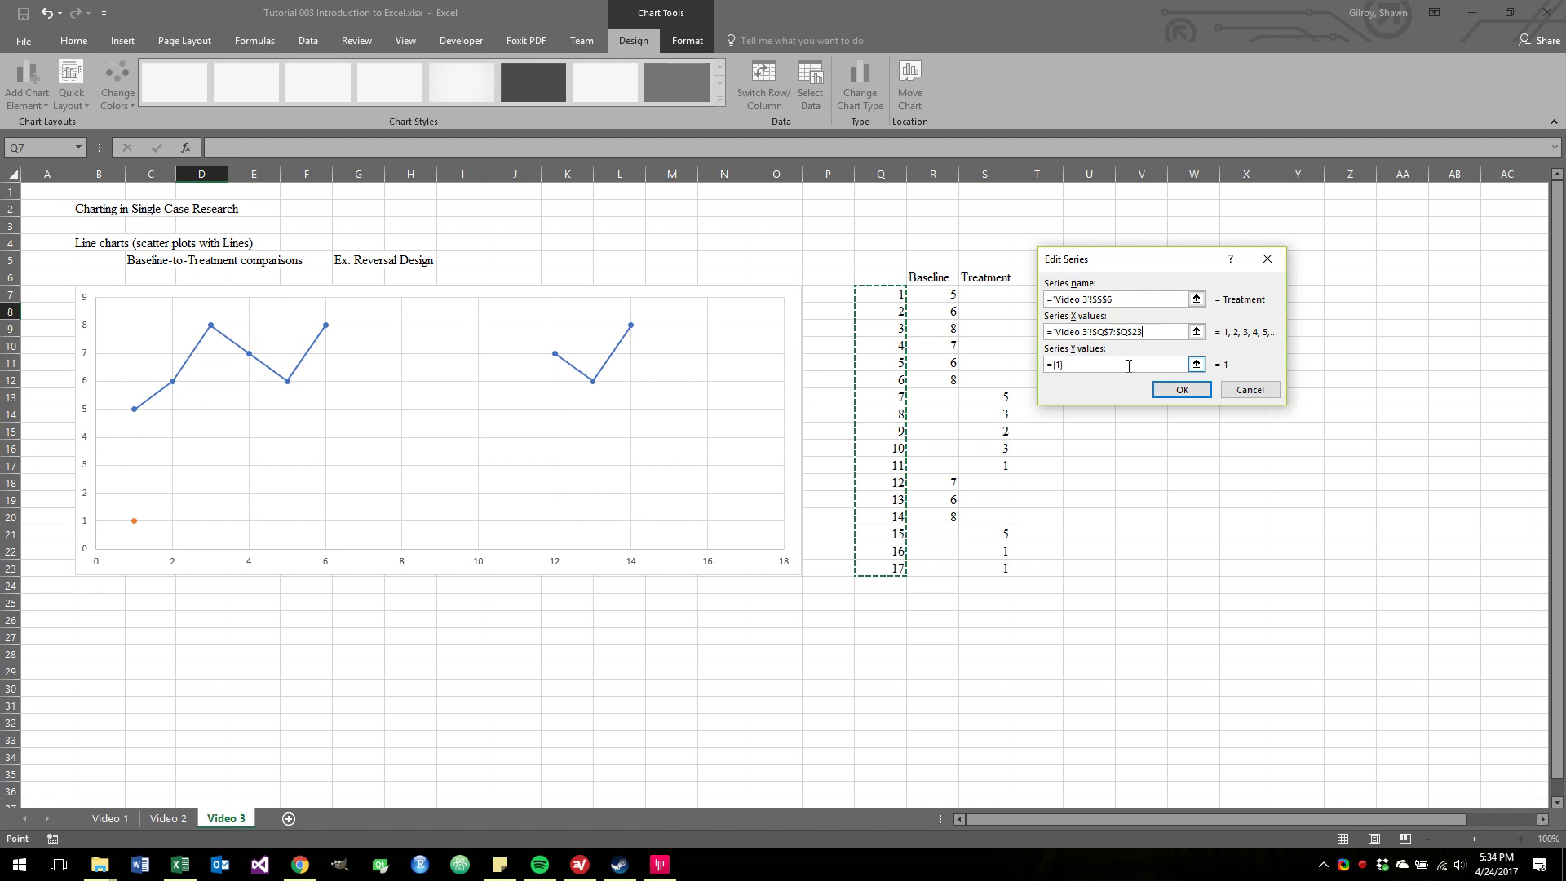
Set the Treatment series Y values to S7:S23 and confirm it
click(1129, 363)
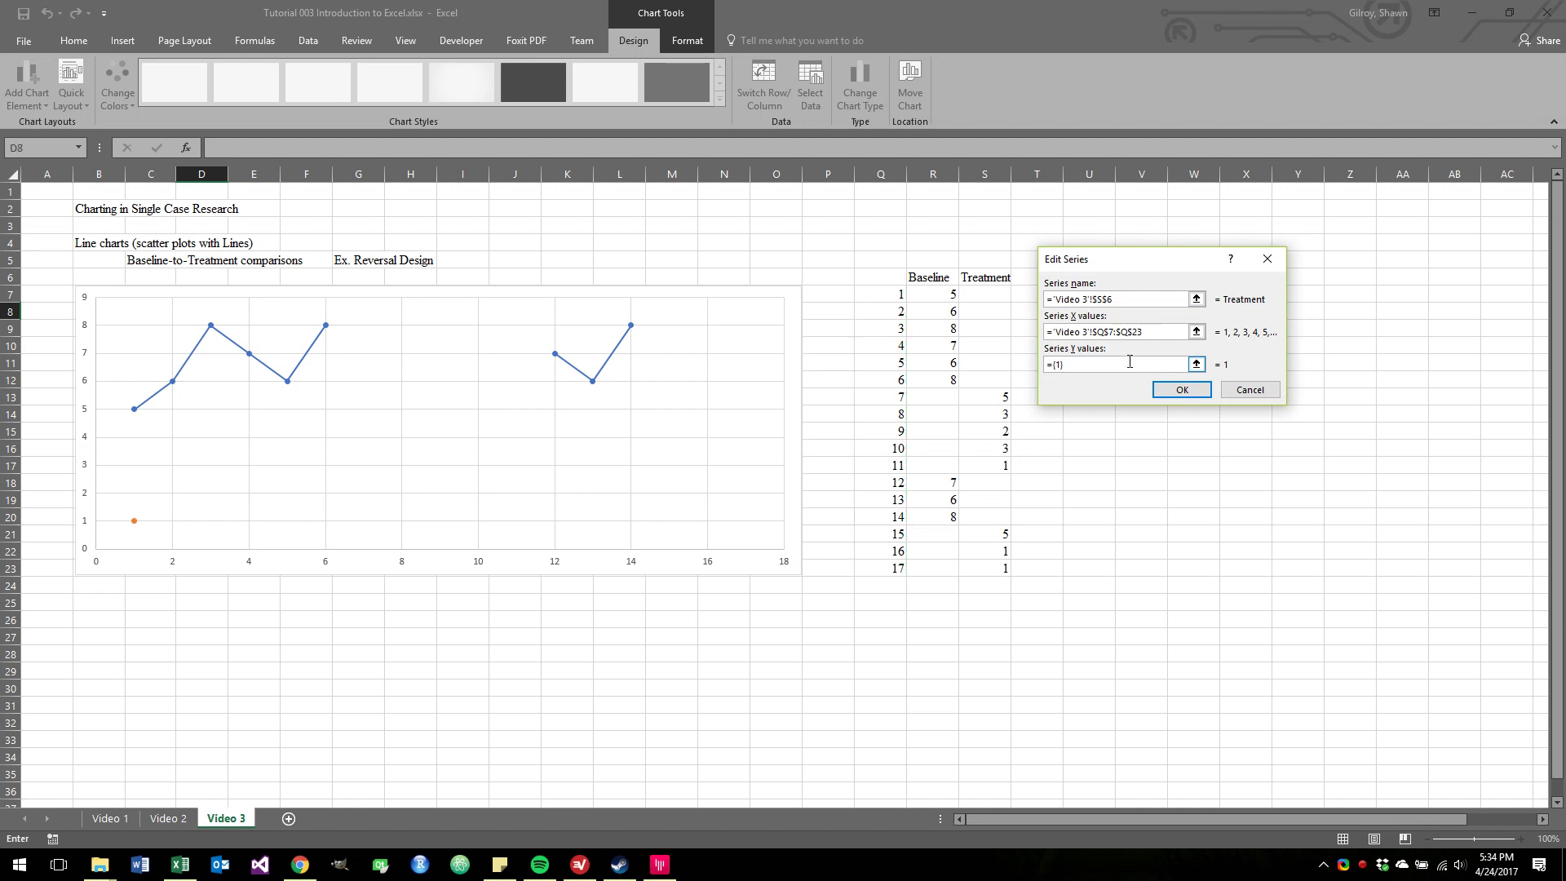
key(BackSpace)
key(BackSpace)
key(BackSpace)
key(BackSpace)
click(1196, 365)
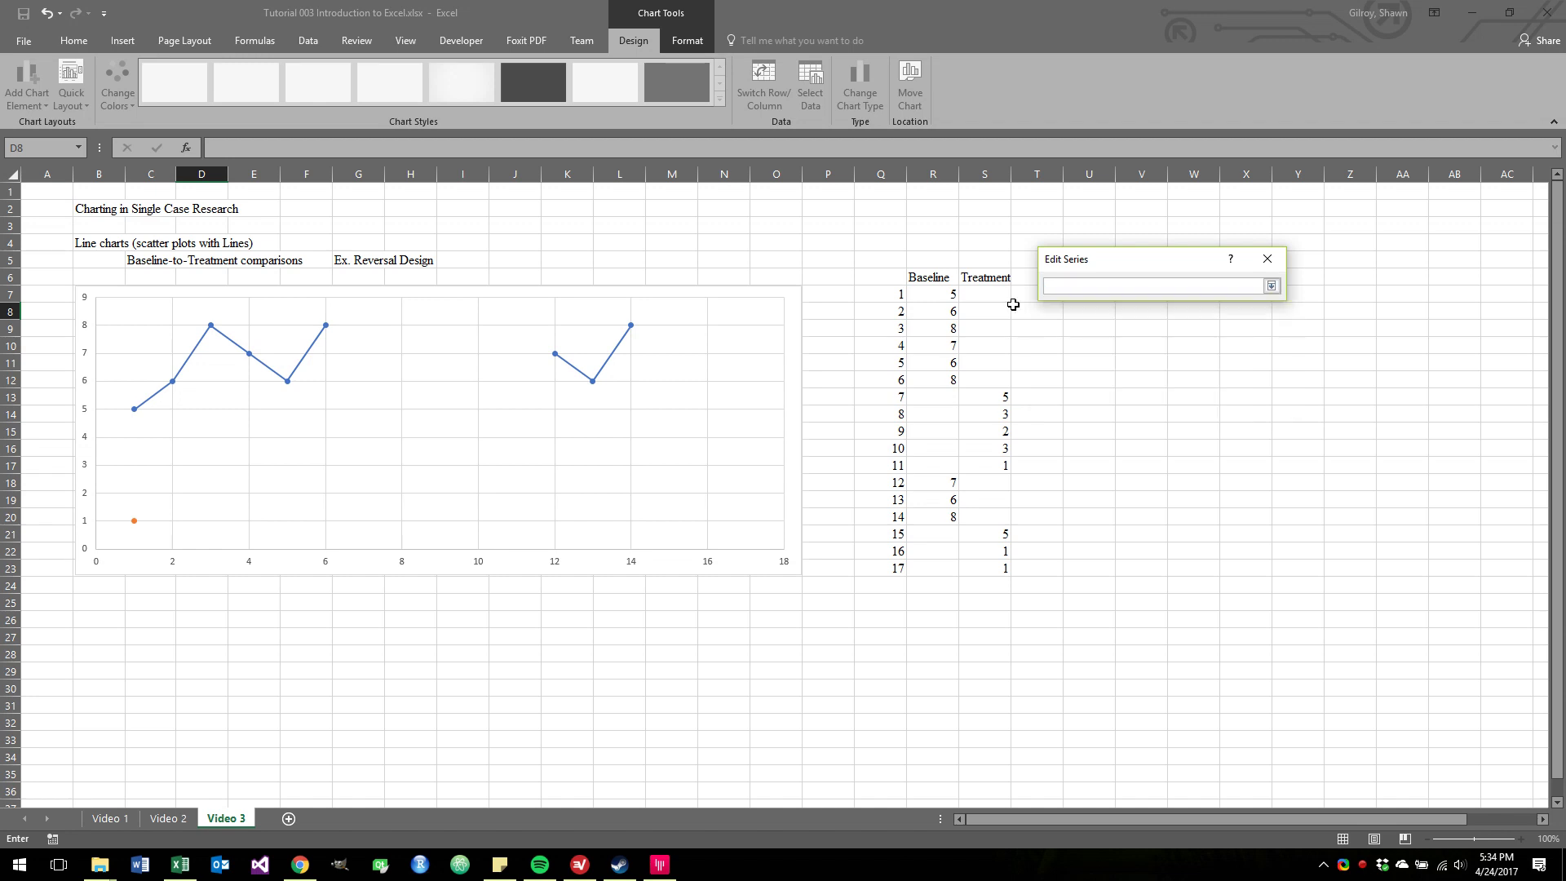
click(992, 296)
drag(992, 296, 1002, 558)
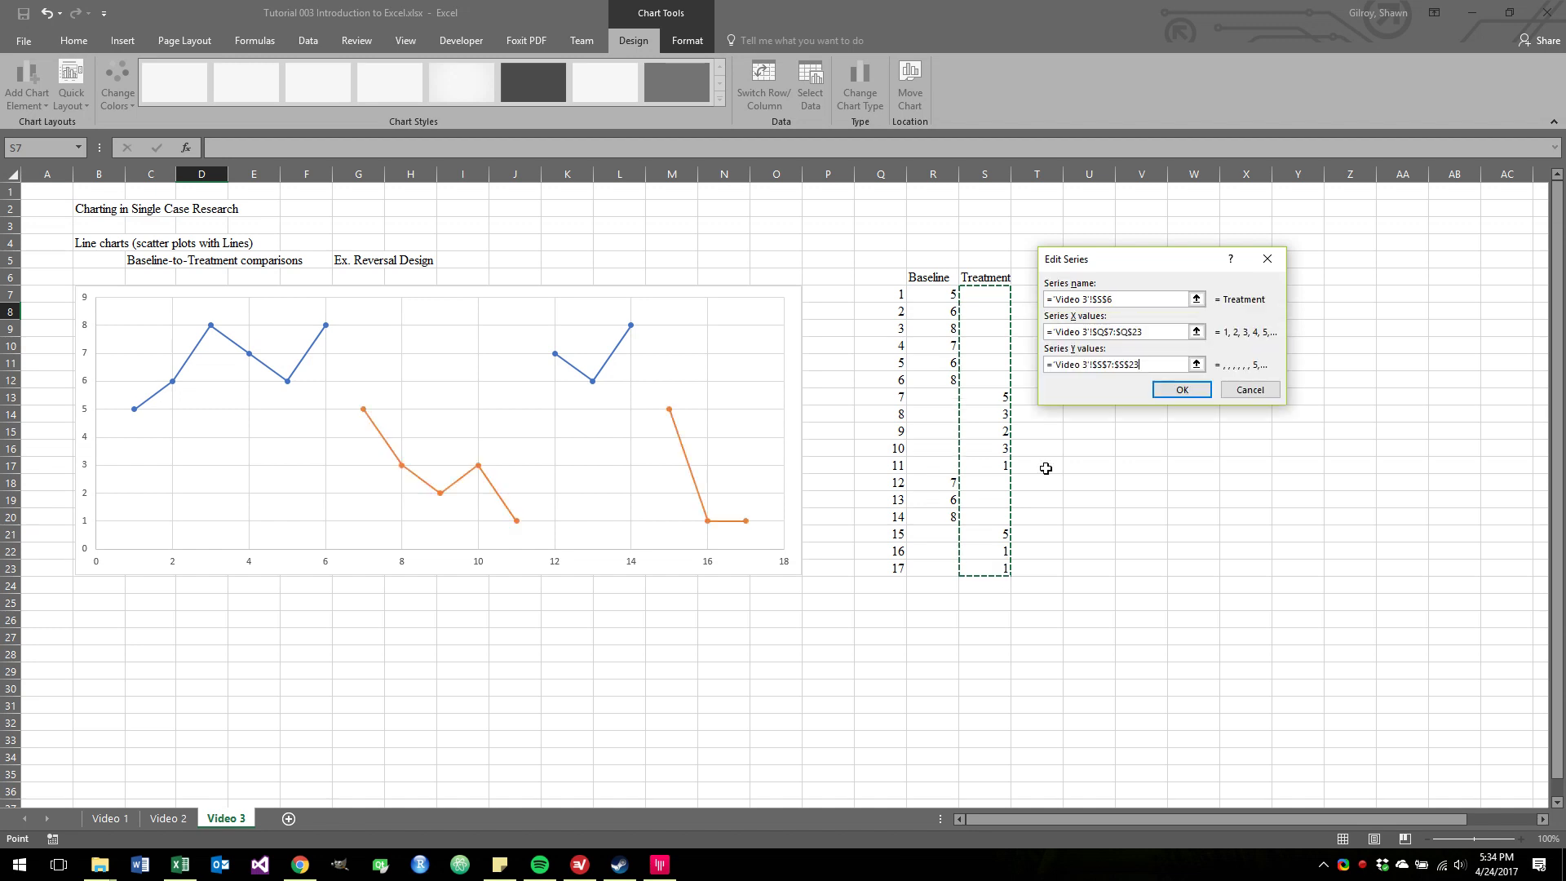
click(1182, 391)
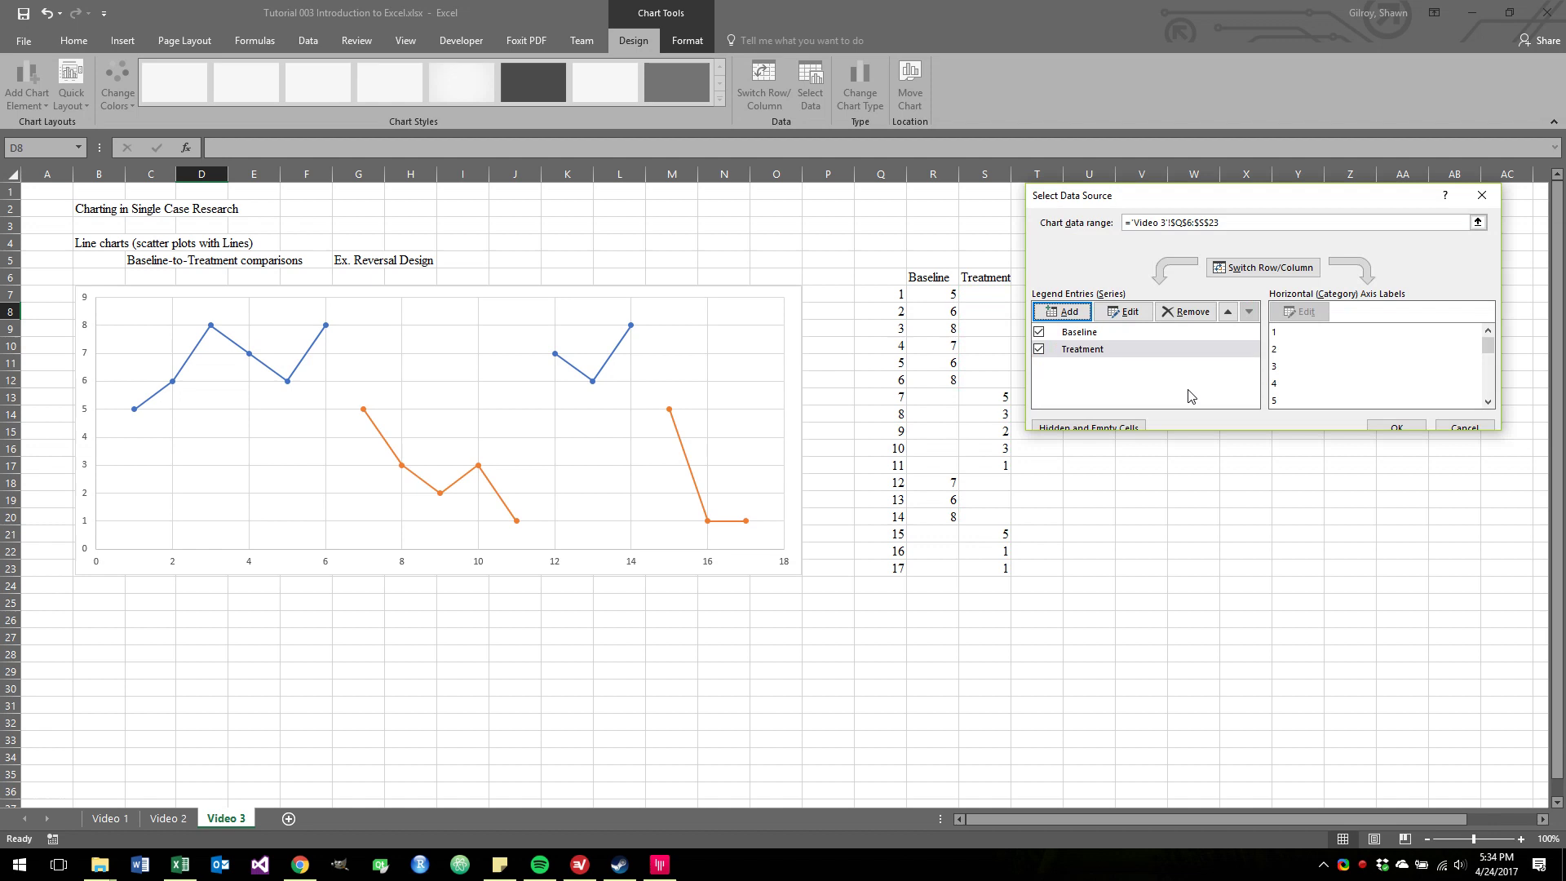
Accept the Baseline and Treatment series setup and collapse the ribbon
click(1396, 427)
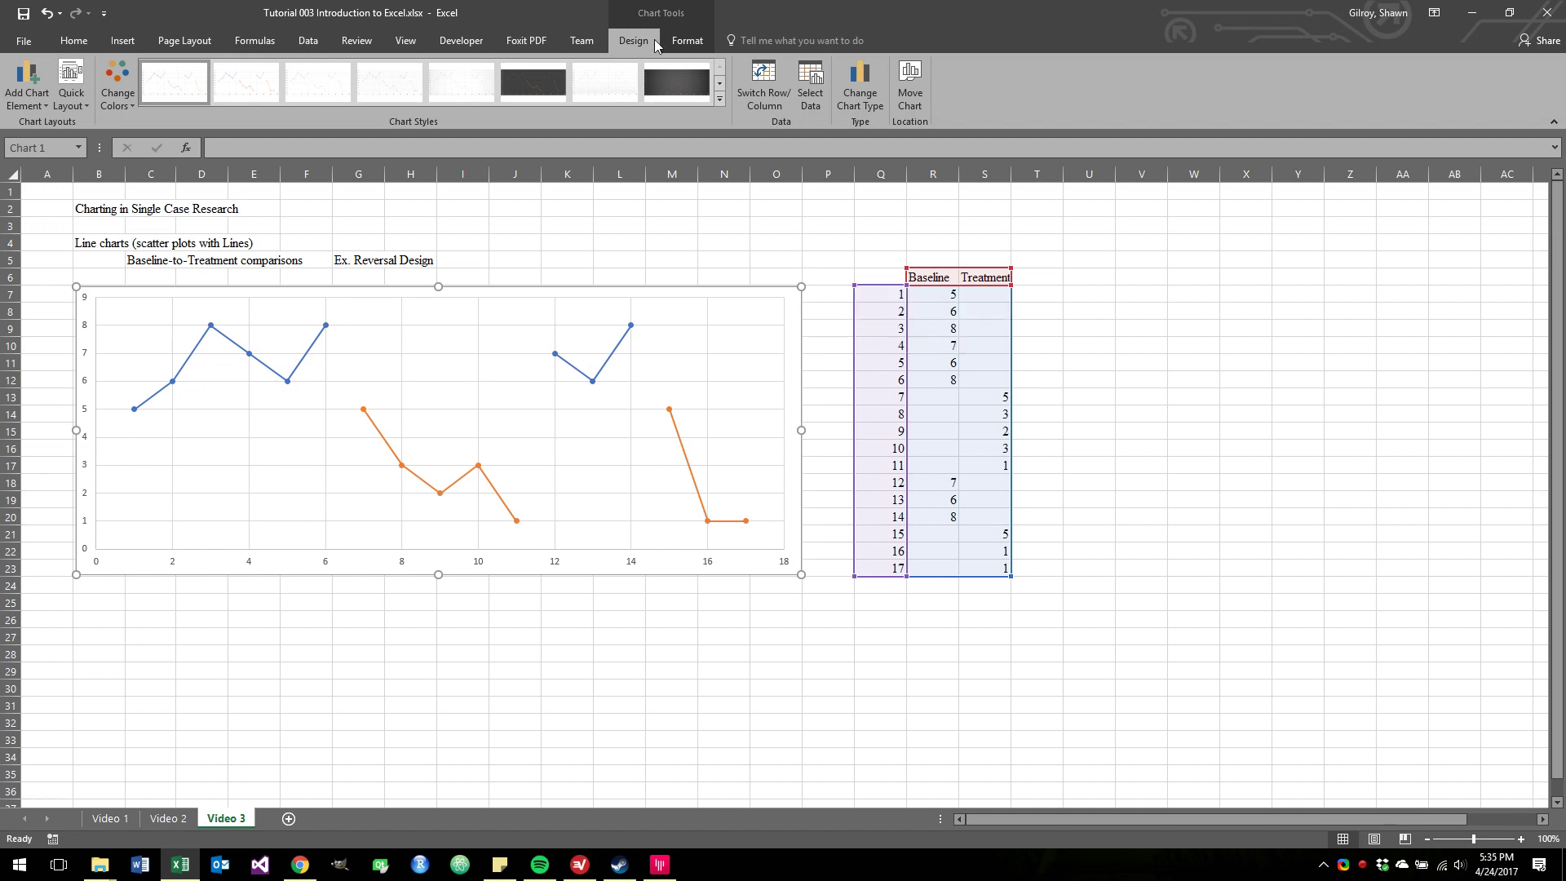
click(1552, 121)
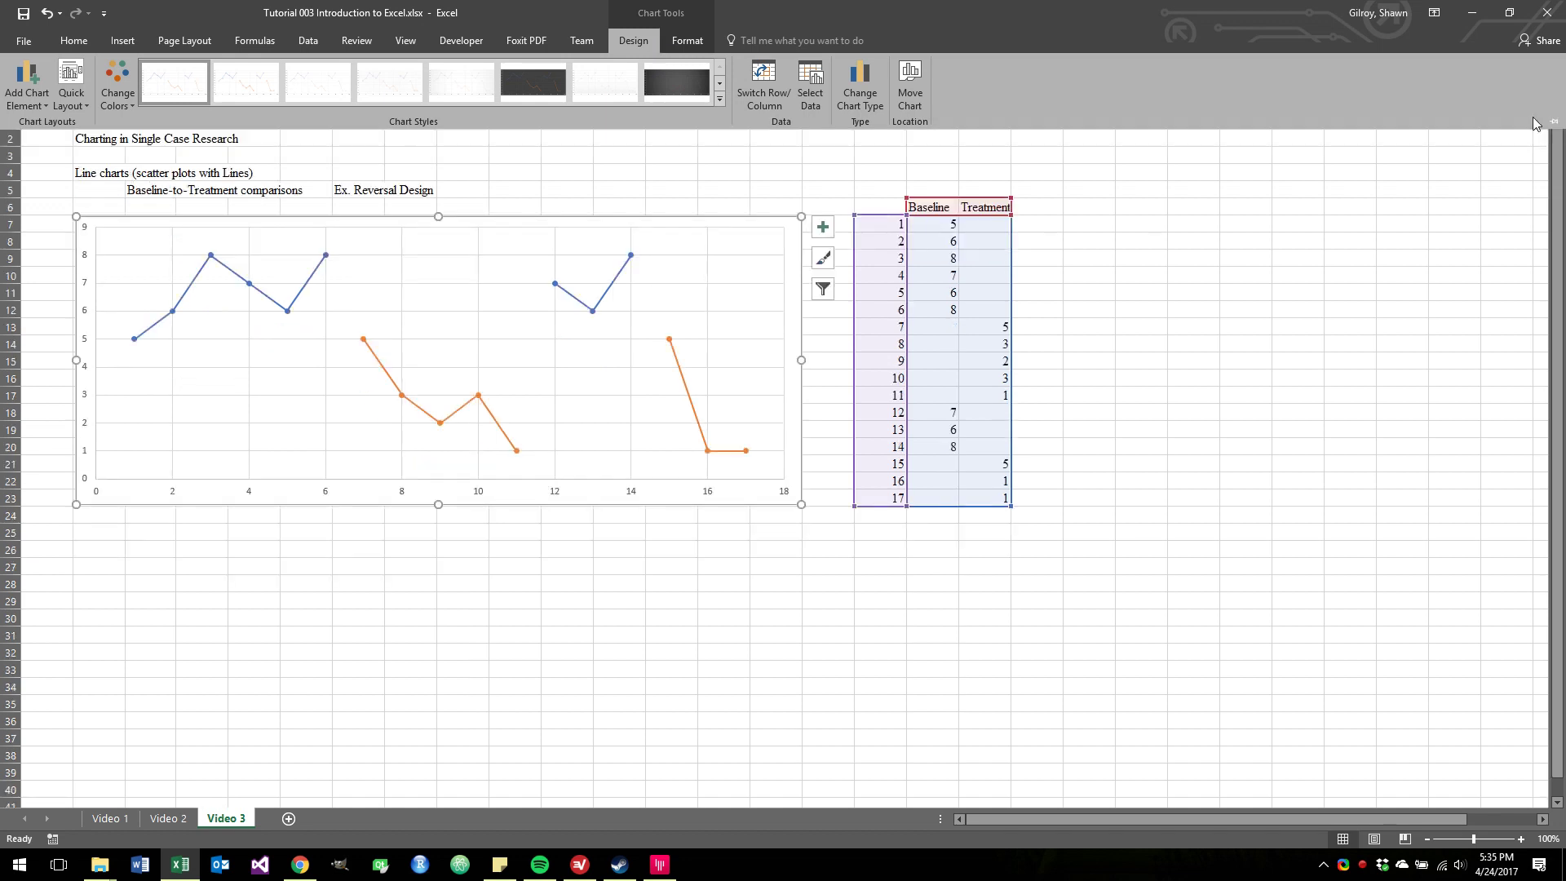
Restore the ribbon and add a chart title above the chart
click(1553, 122)
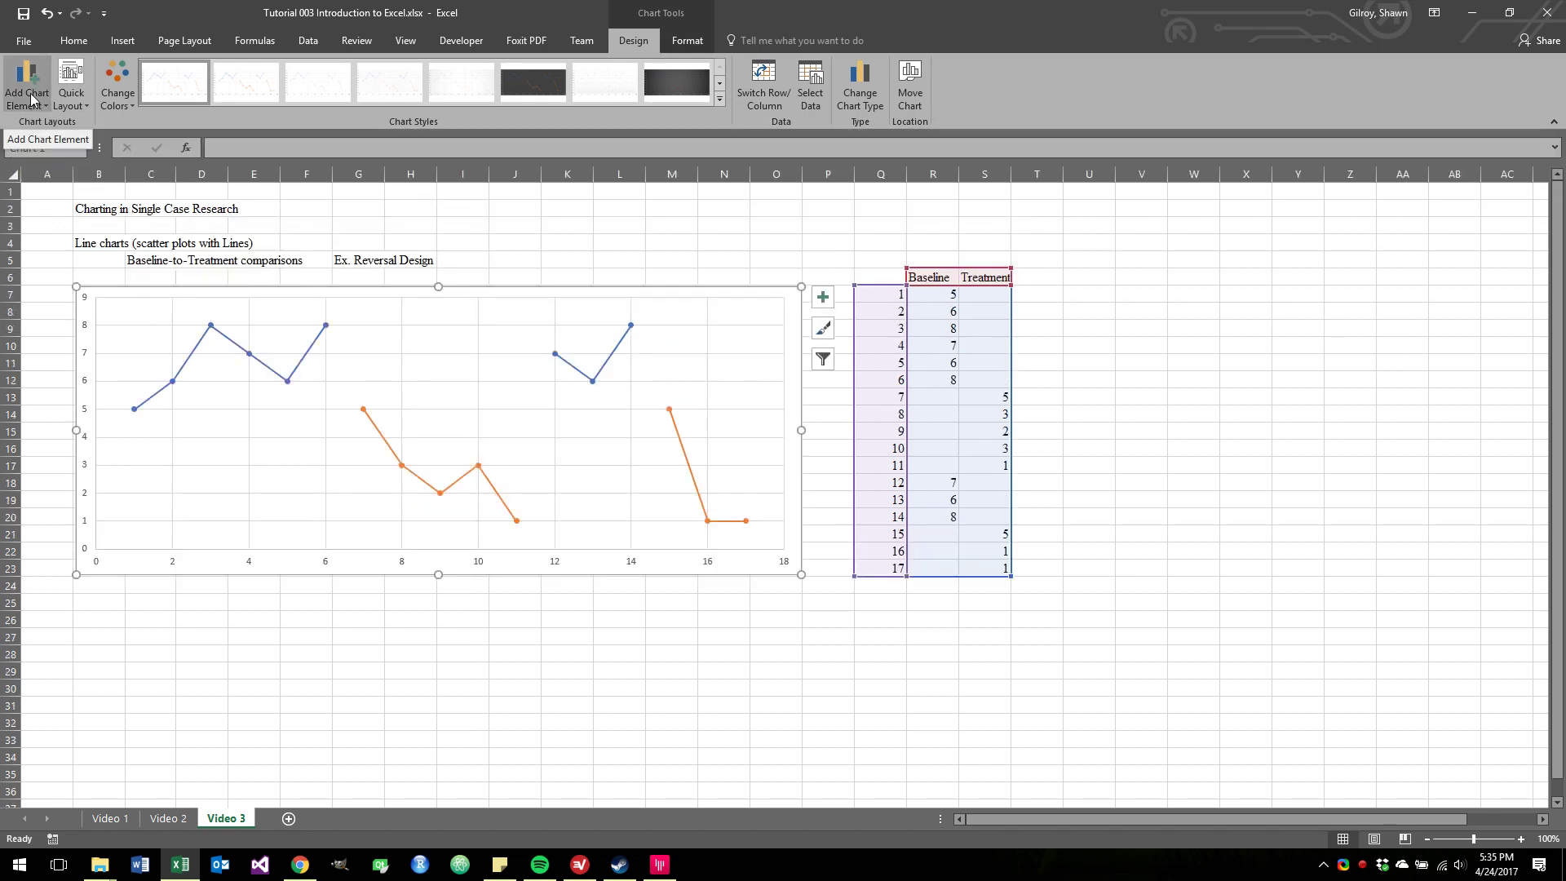
click(33, 99)
mouse_move(50, 130)
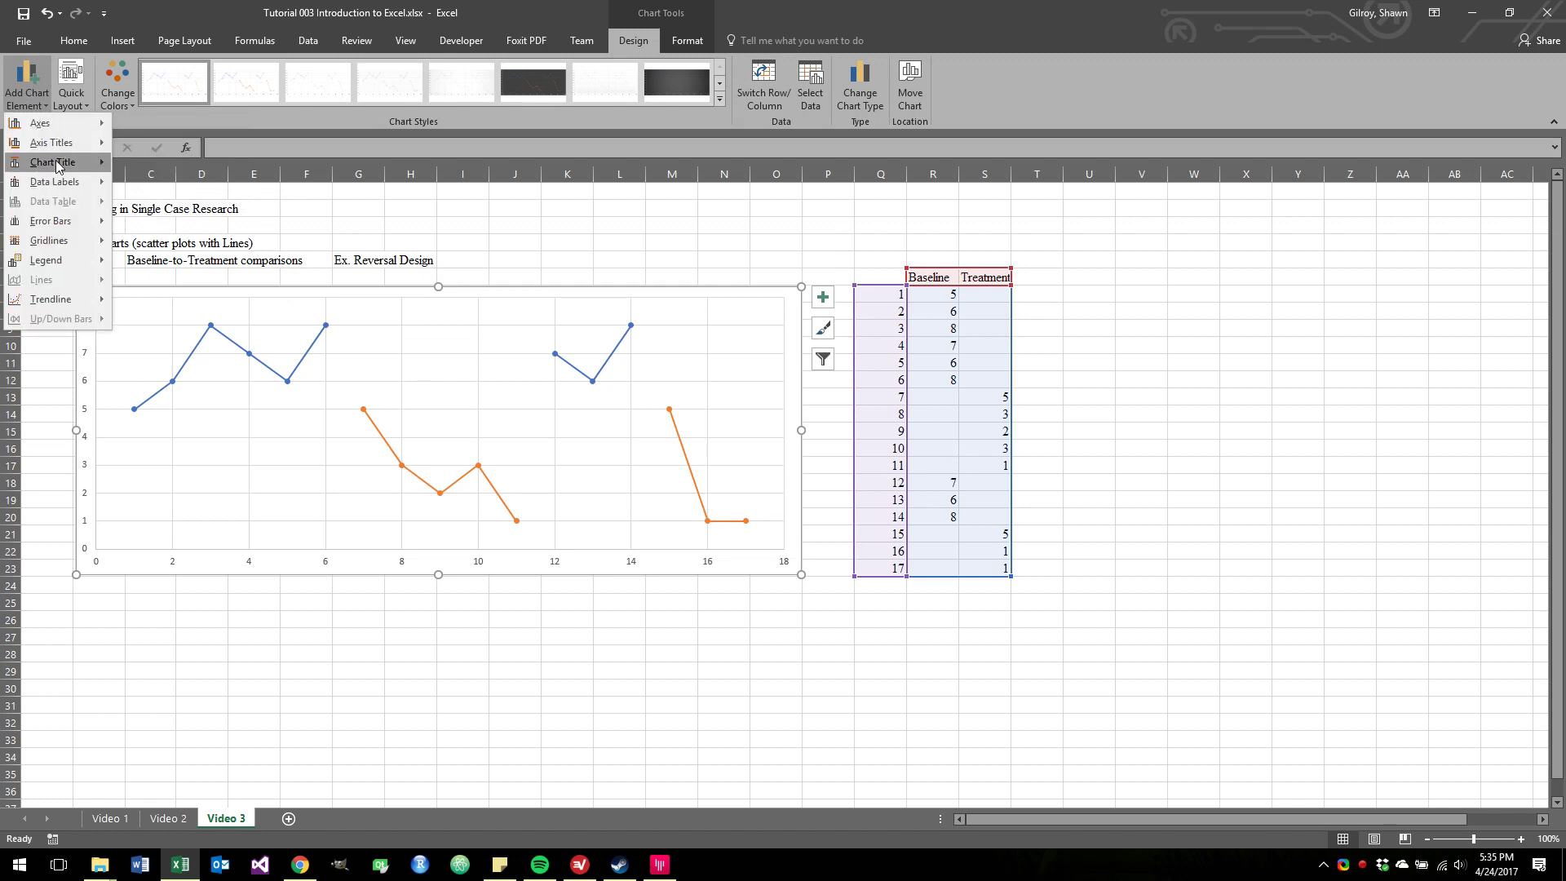
mouse_move(55, 162)
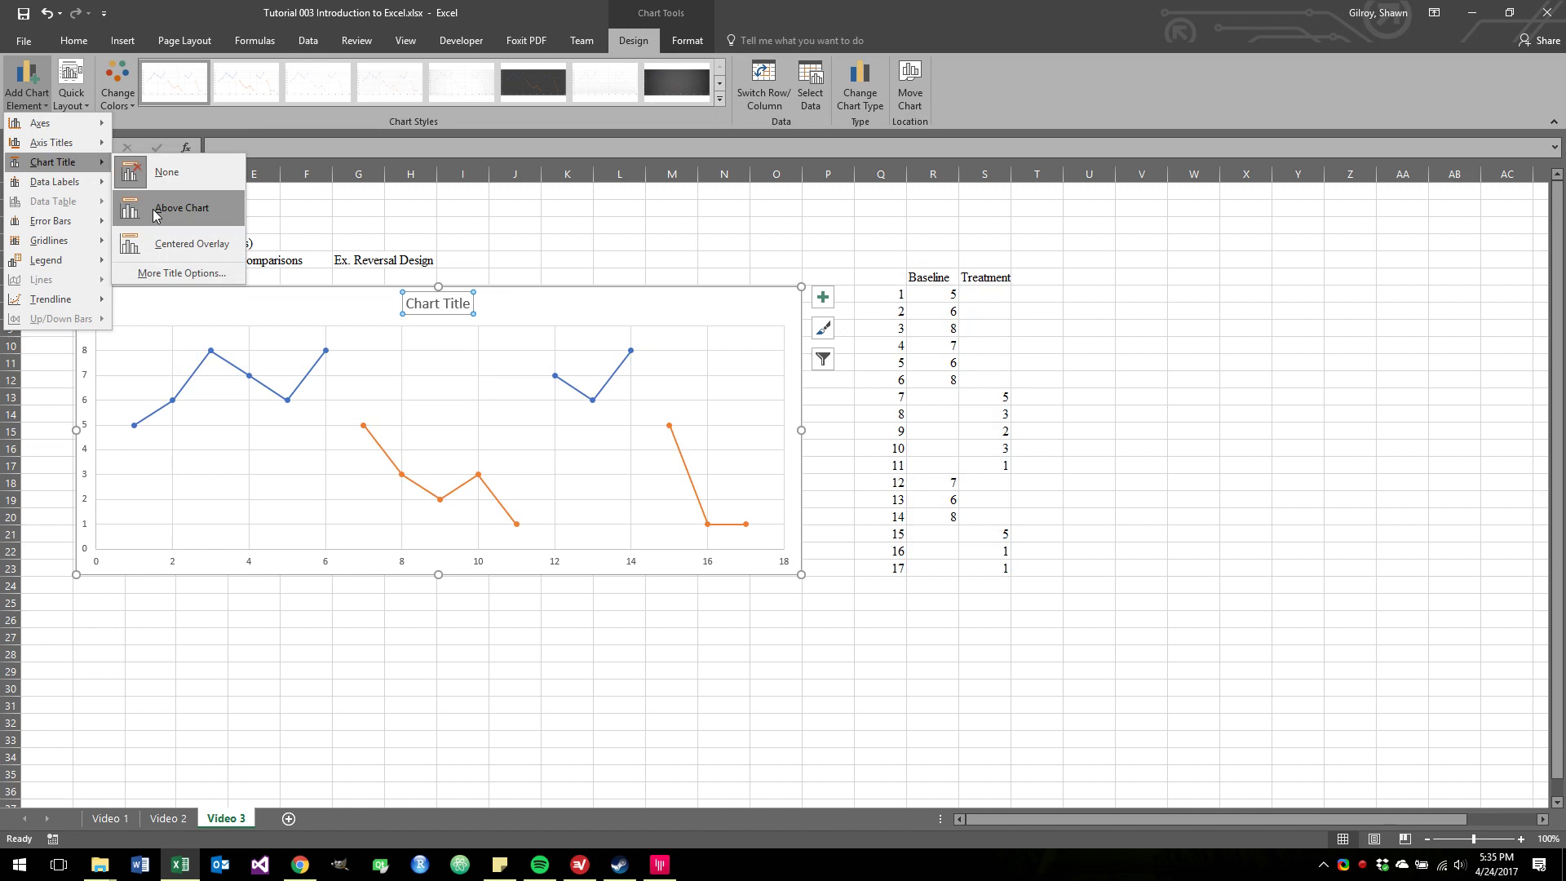
click(156, 211)
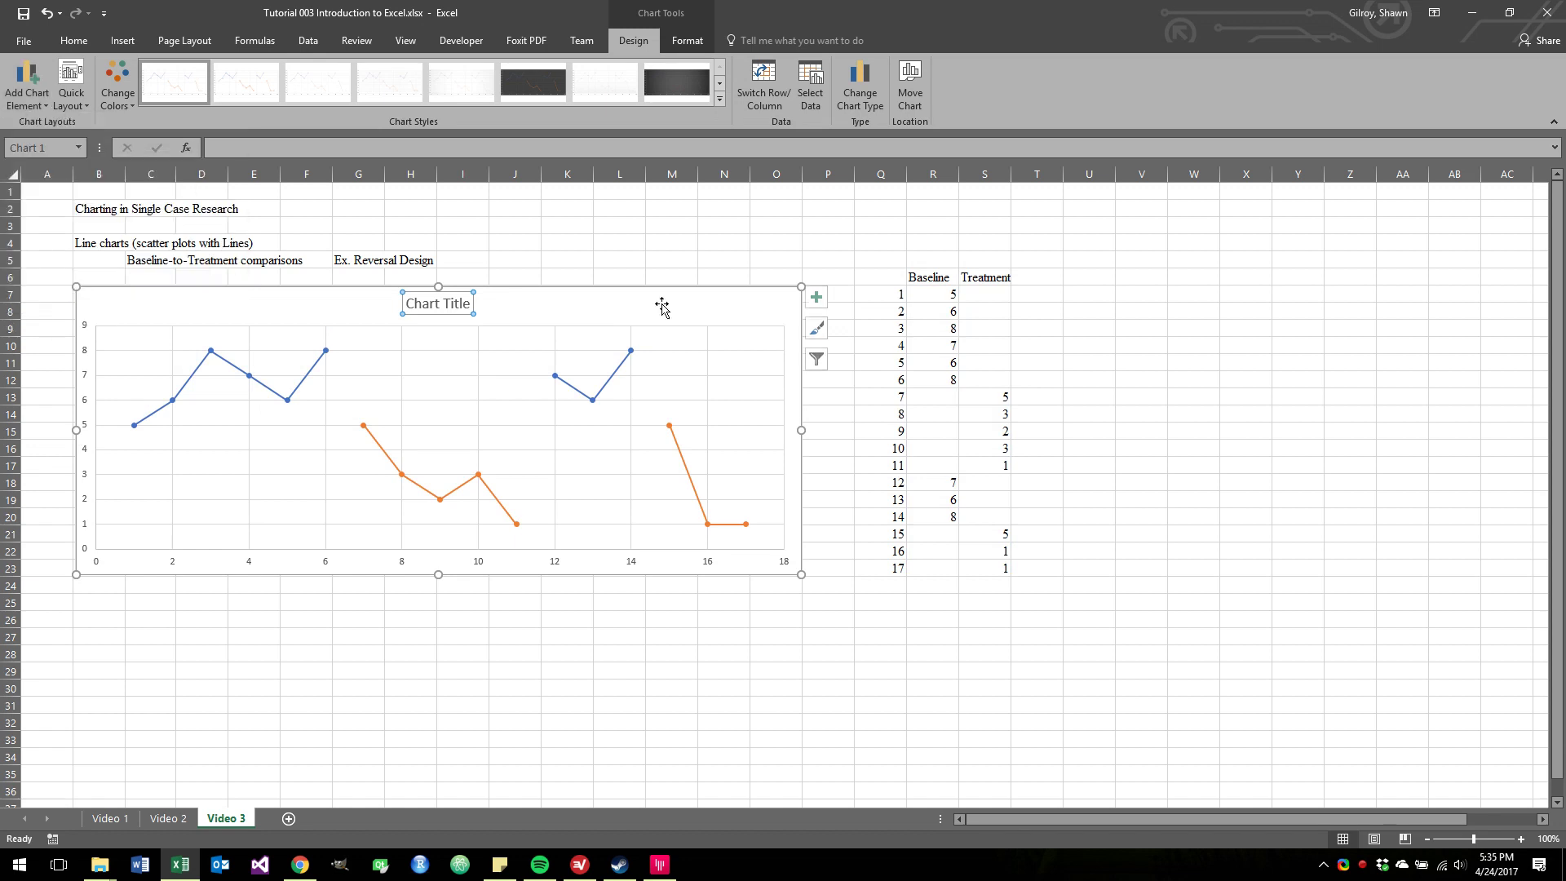
Add titles on both axes and a bottom legend, then stretch the chart down to row 28
click(816, 296)
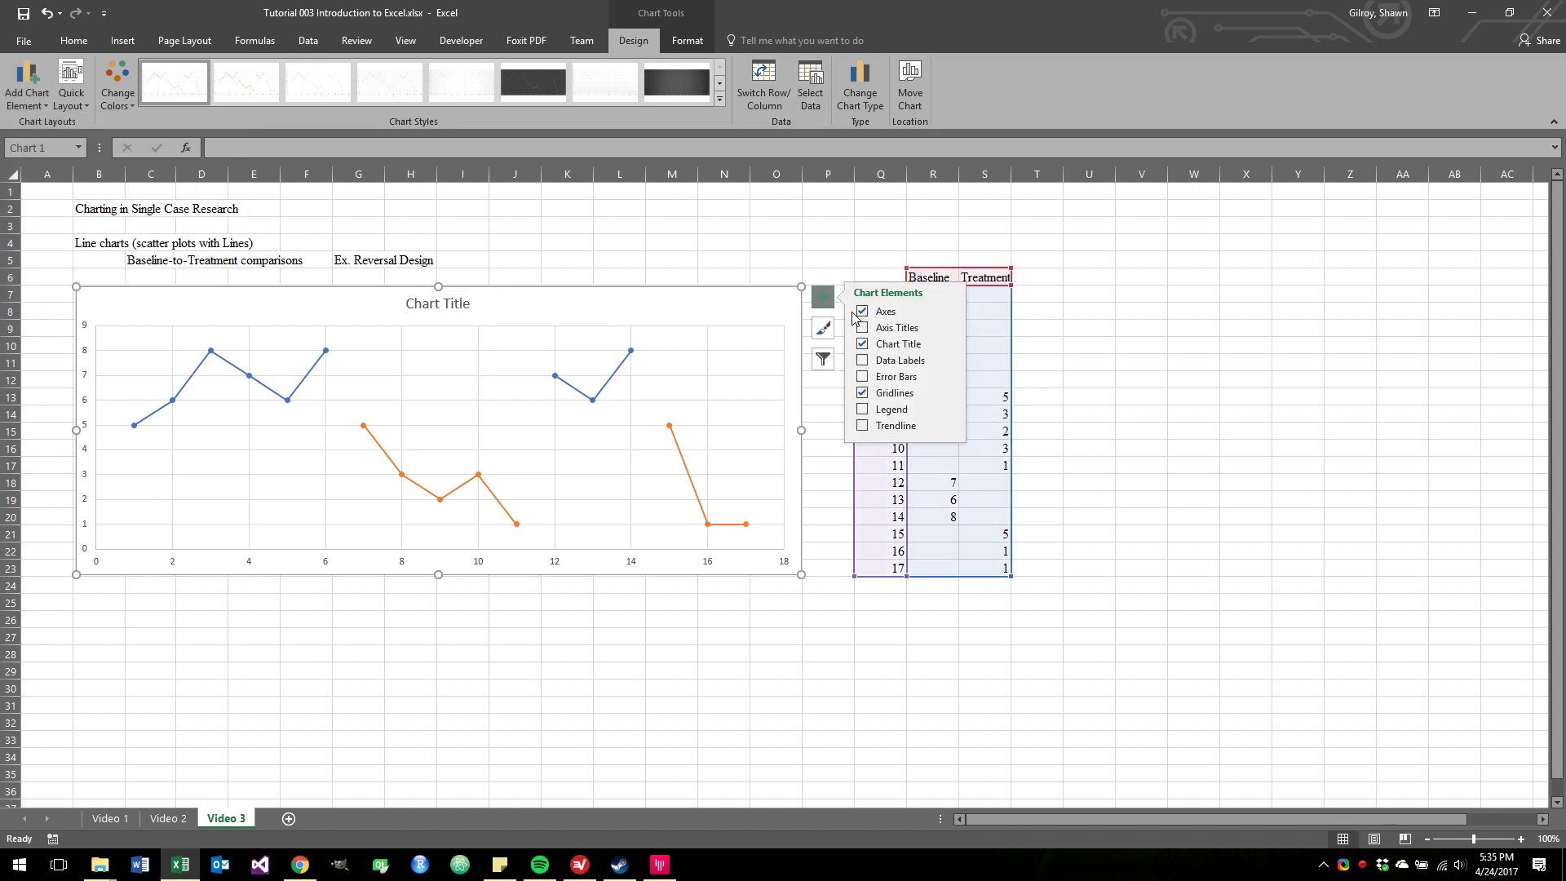
click(862, 327)
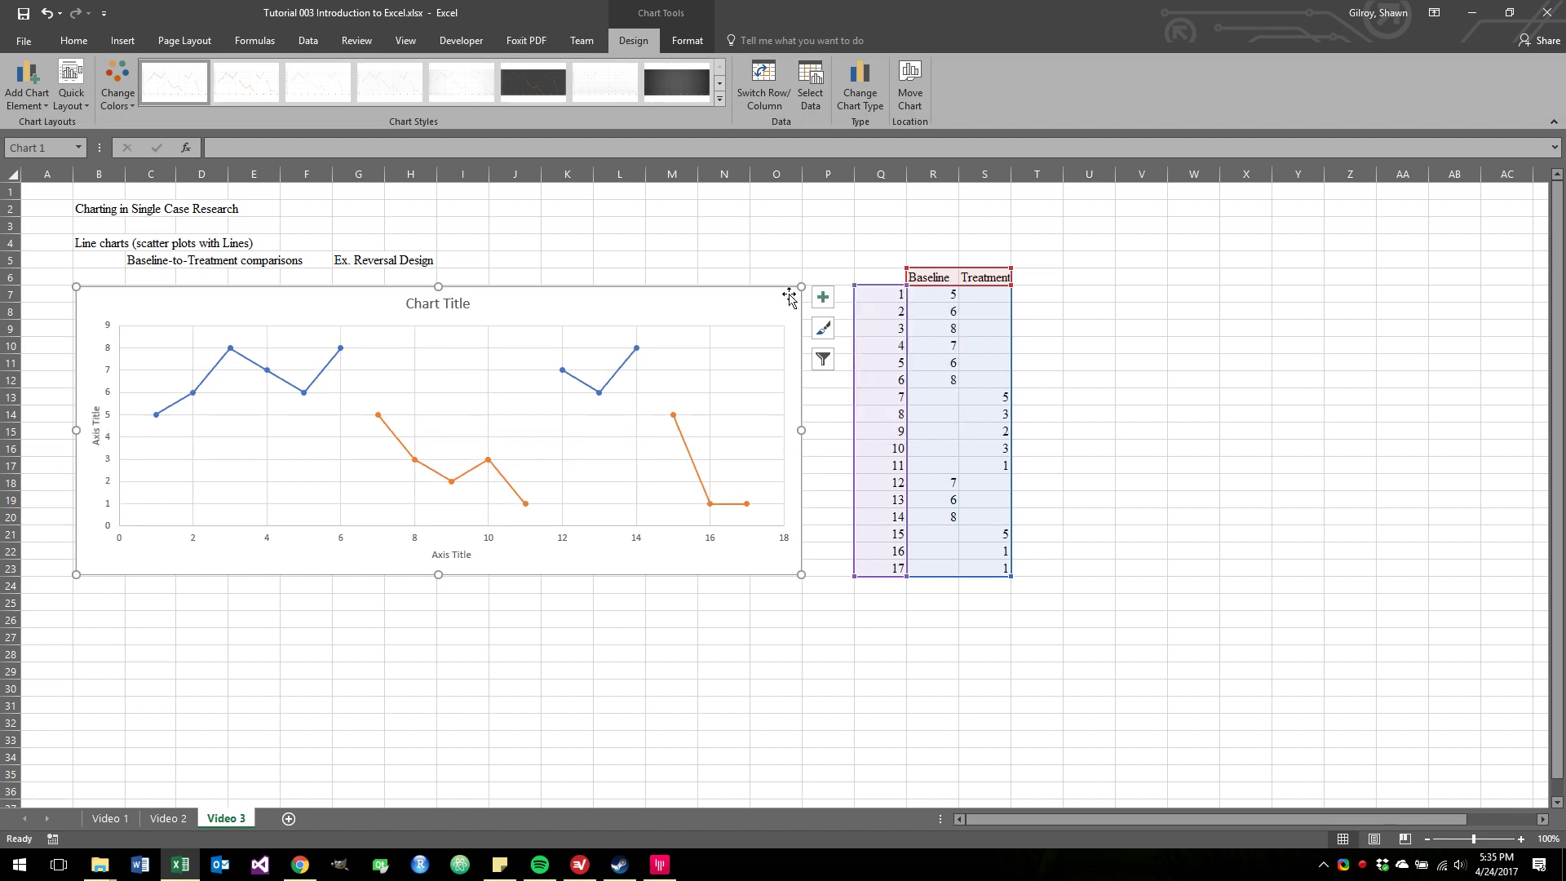
click(822, 297)
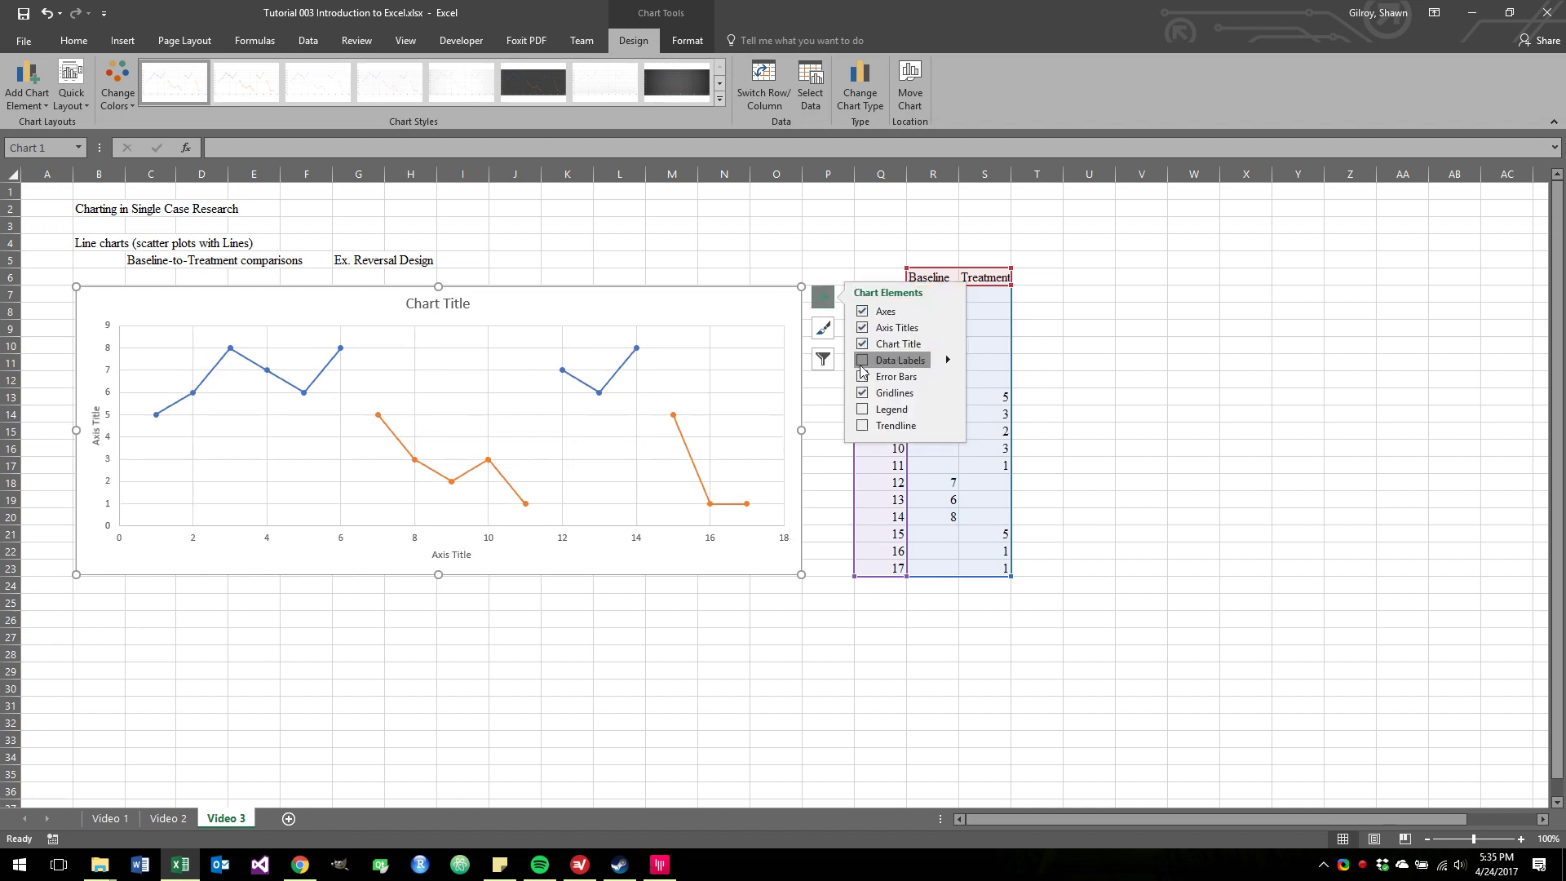
click(948, 411)
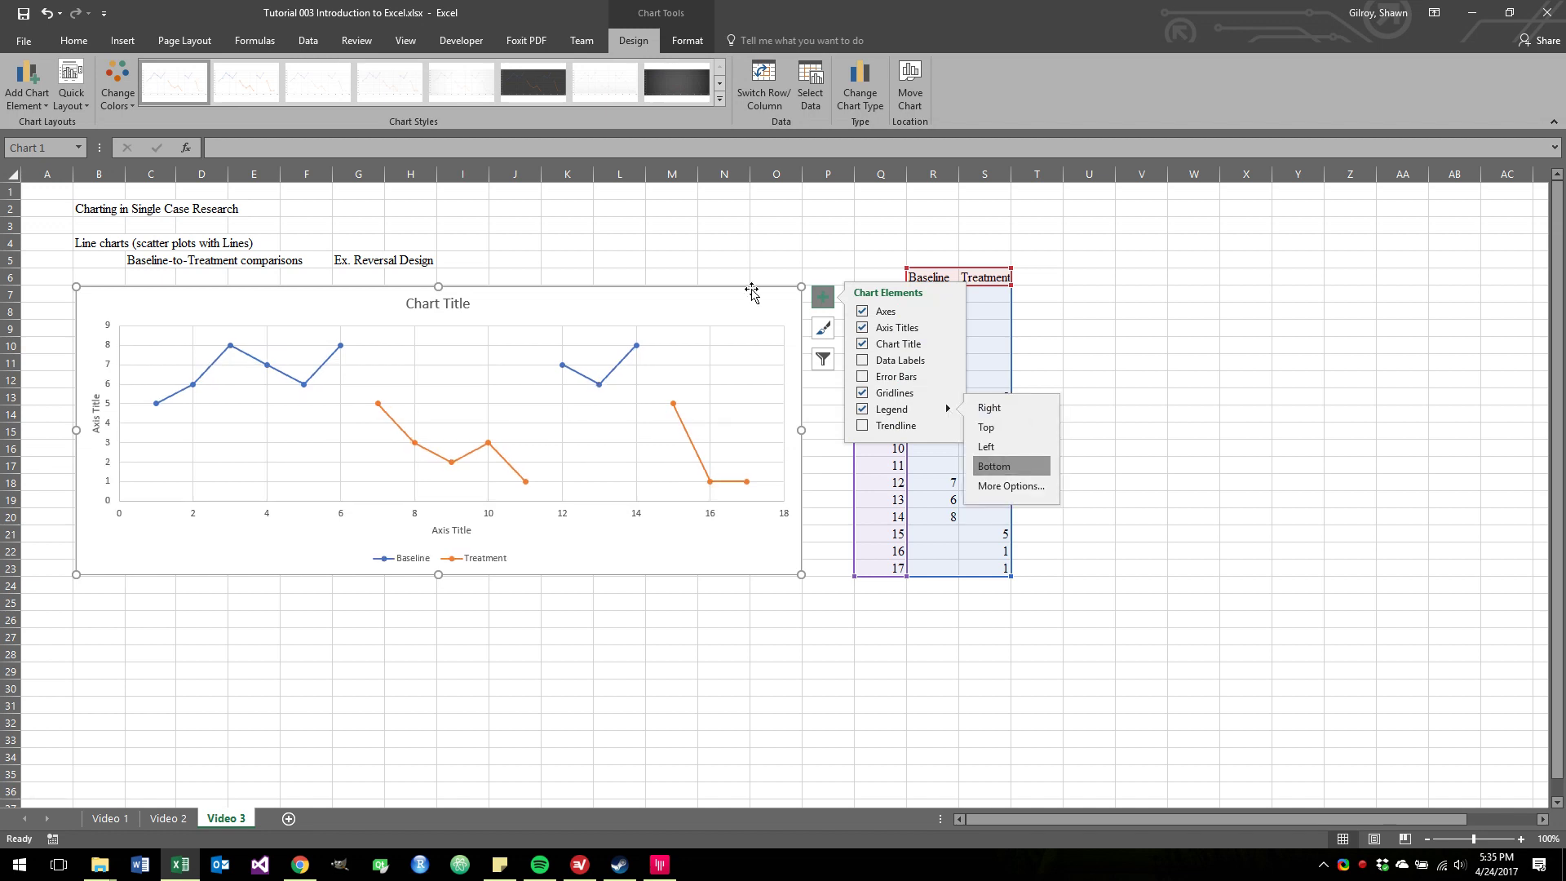
click(1148, 468)
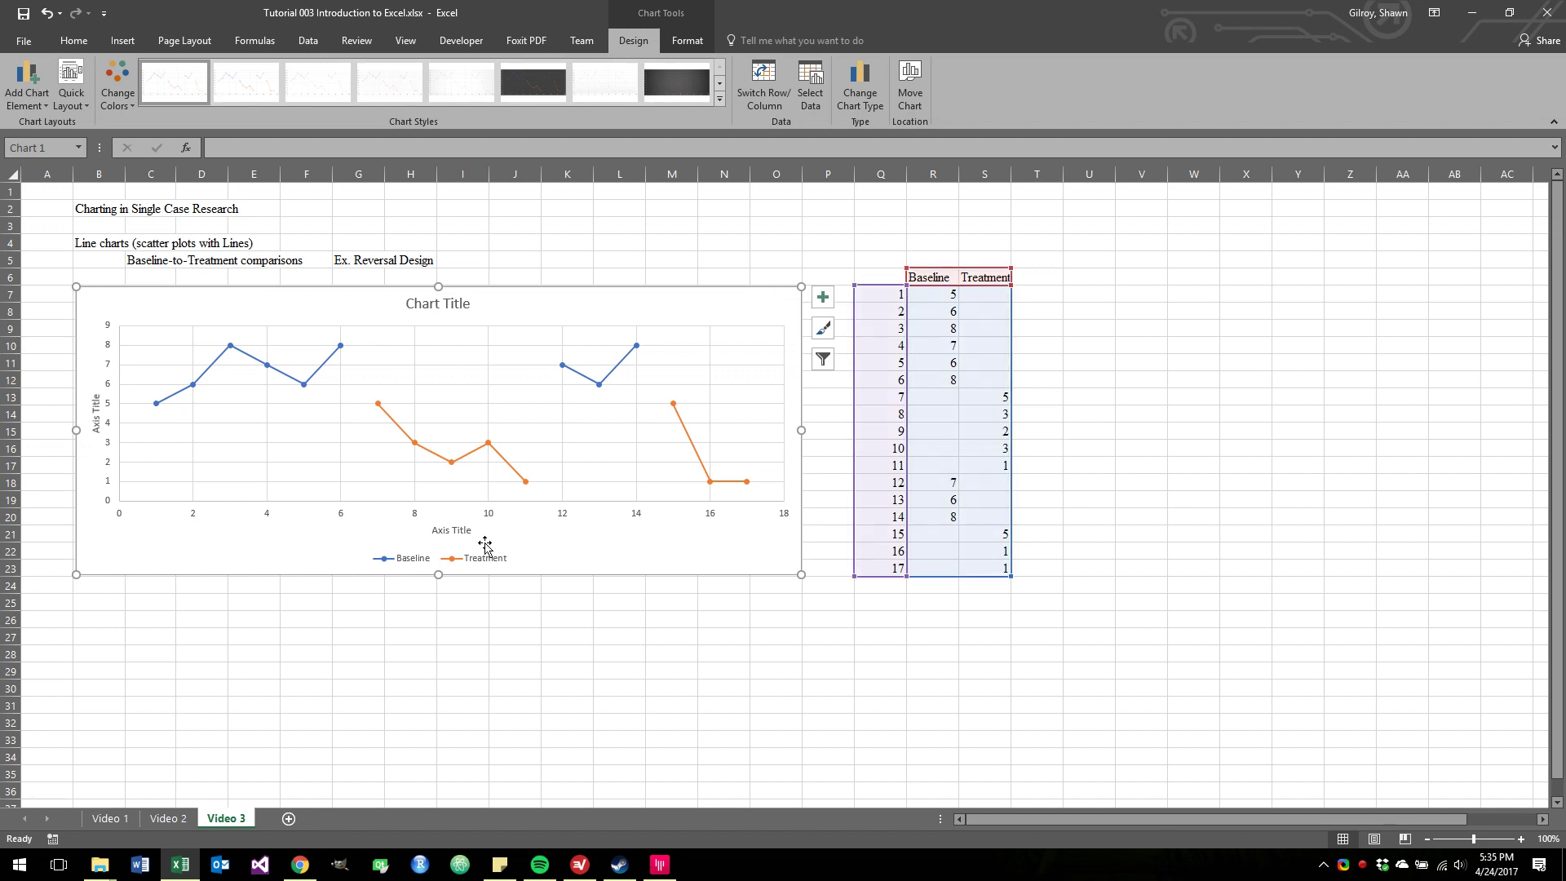
drag(438, 574, 442, 661)
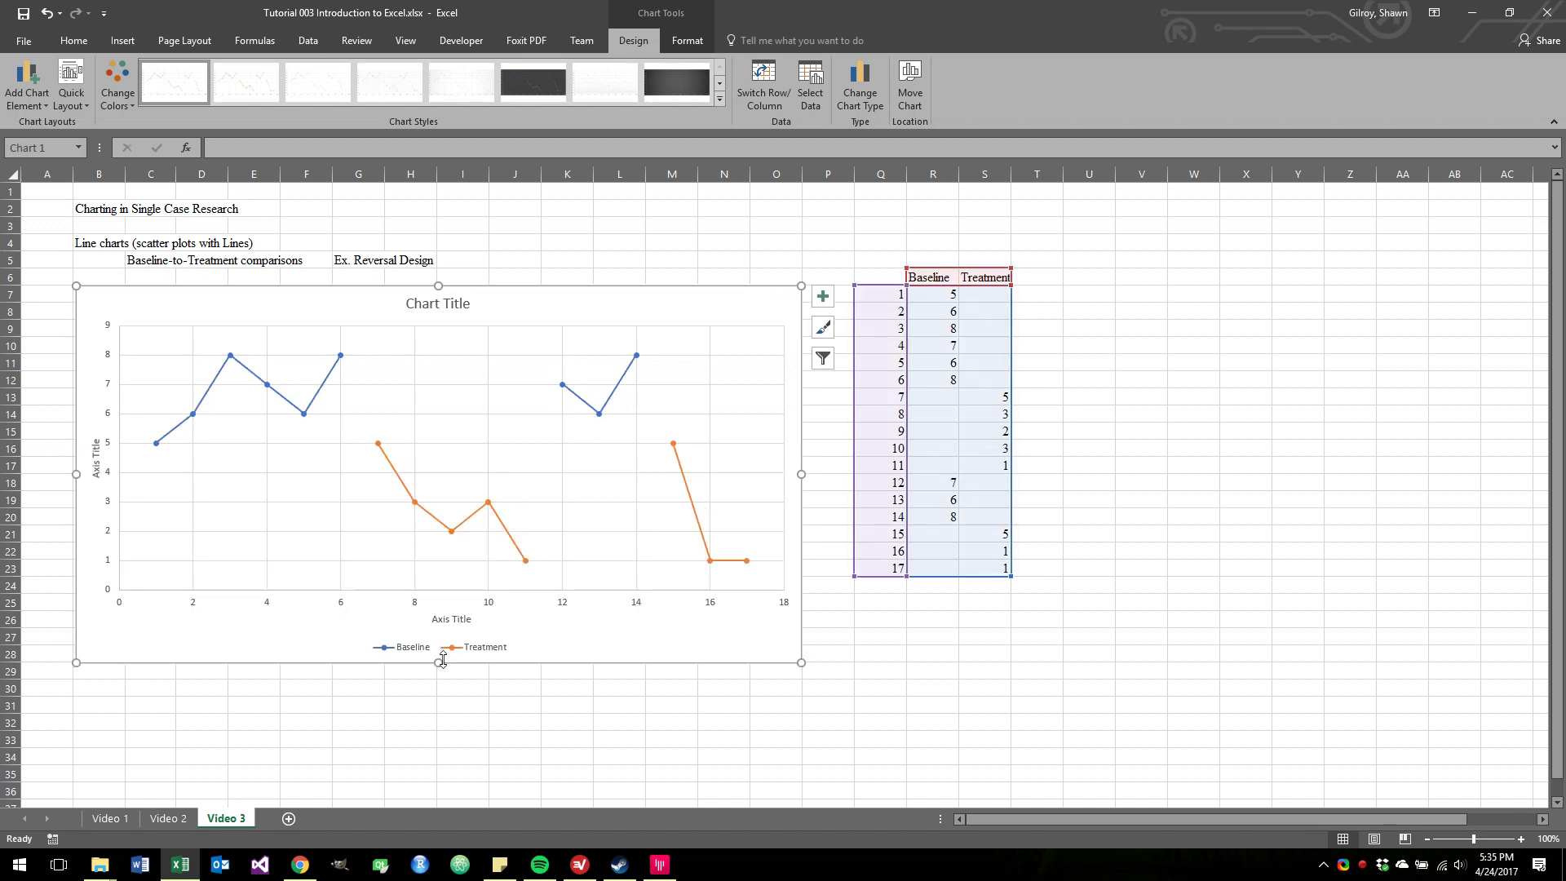
Delete the chart's horizontal and vertical gridlines, then deselect the chart to check the plot
click(495, 450)
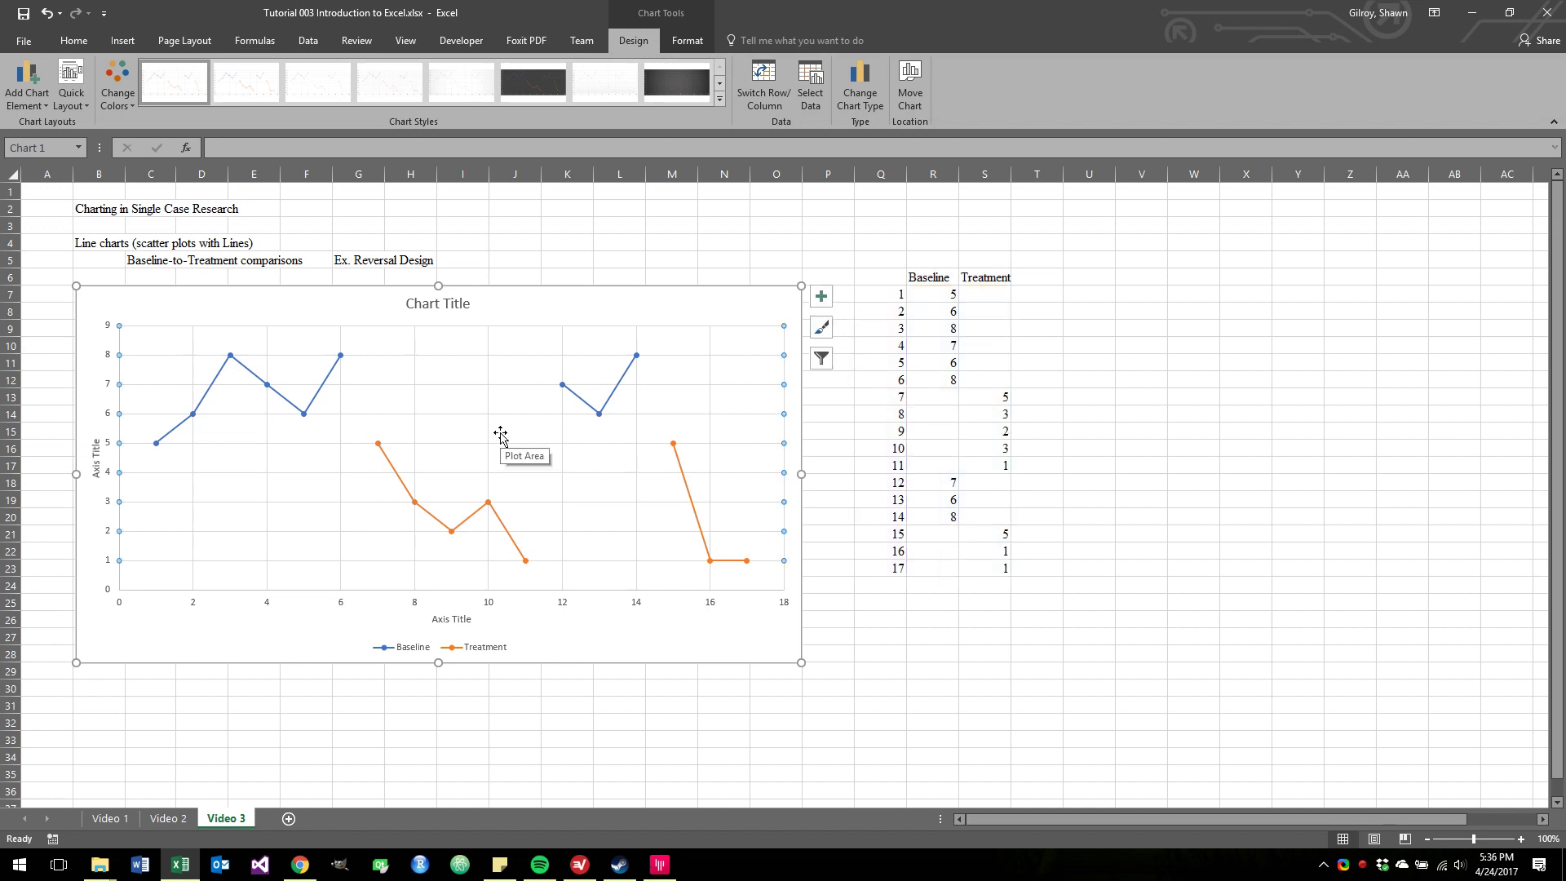
key(Delete)
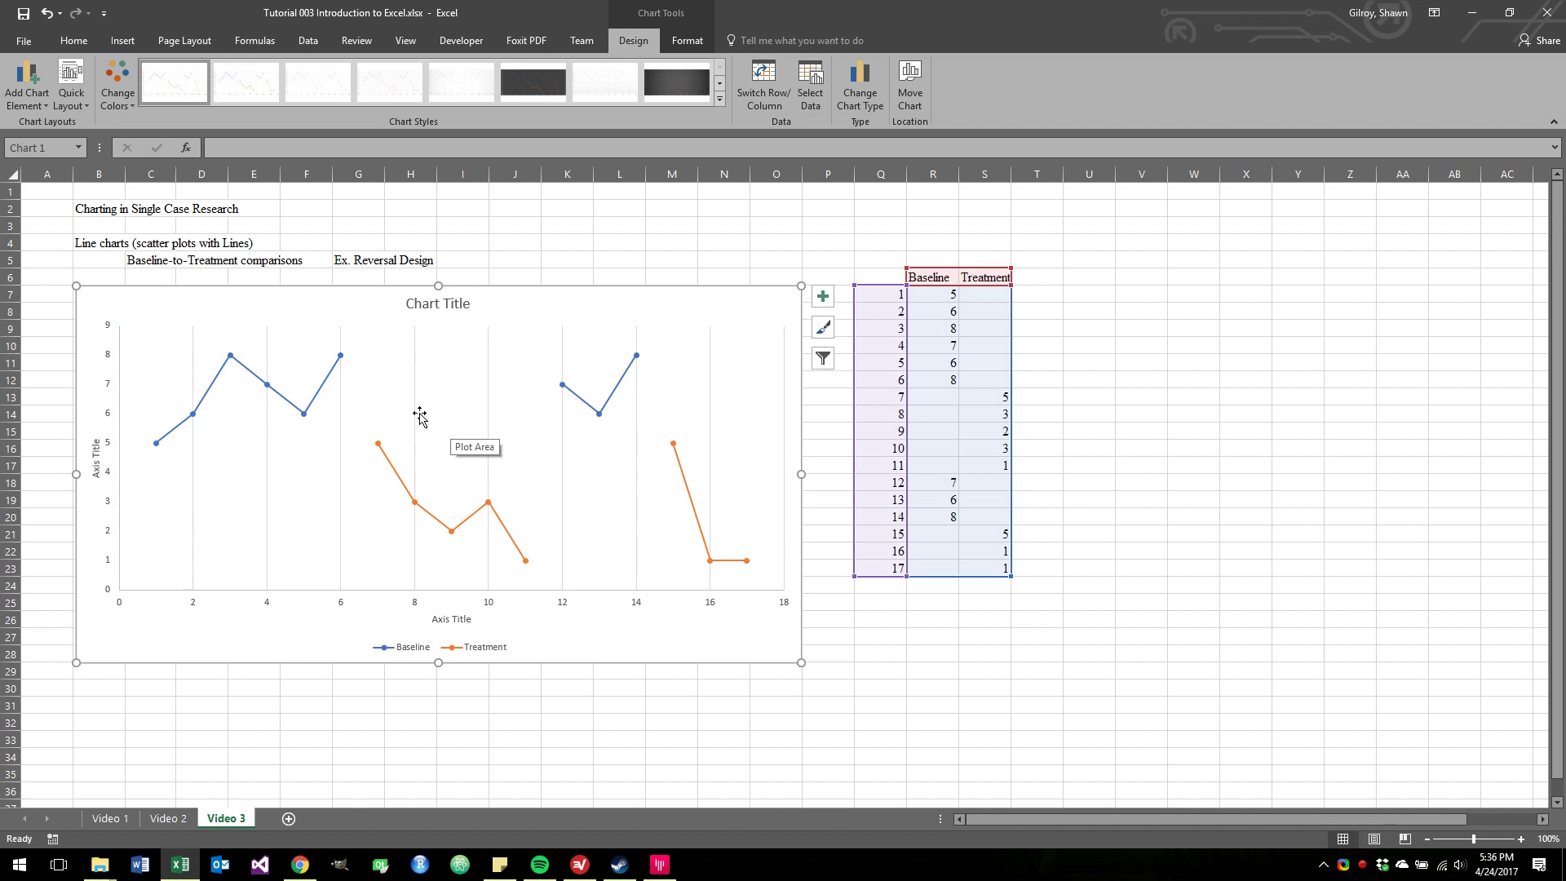
click(415, 420)
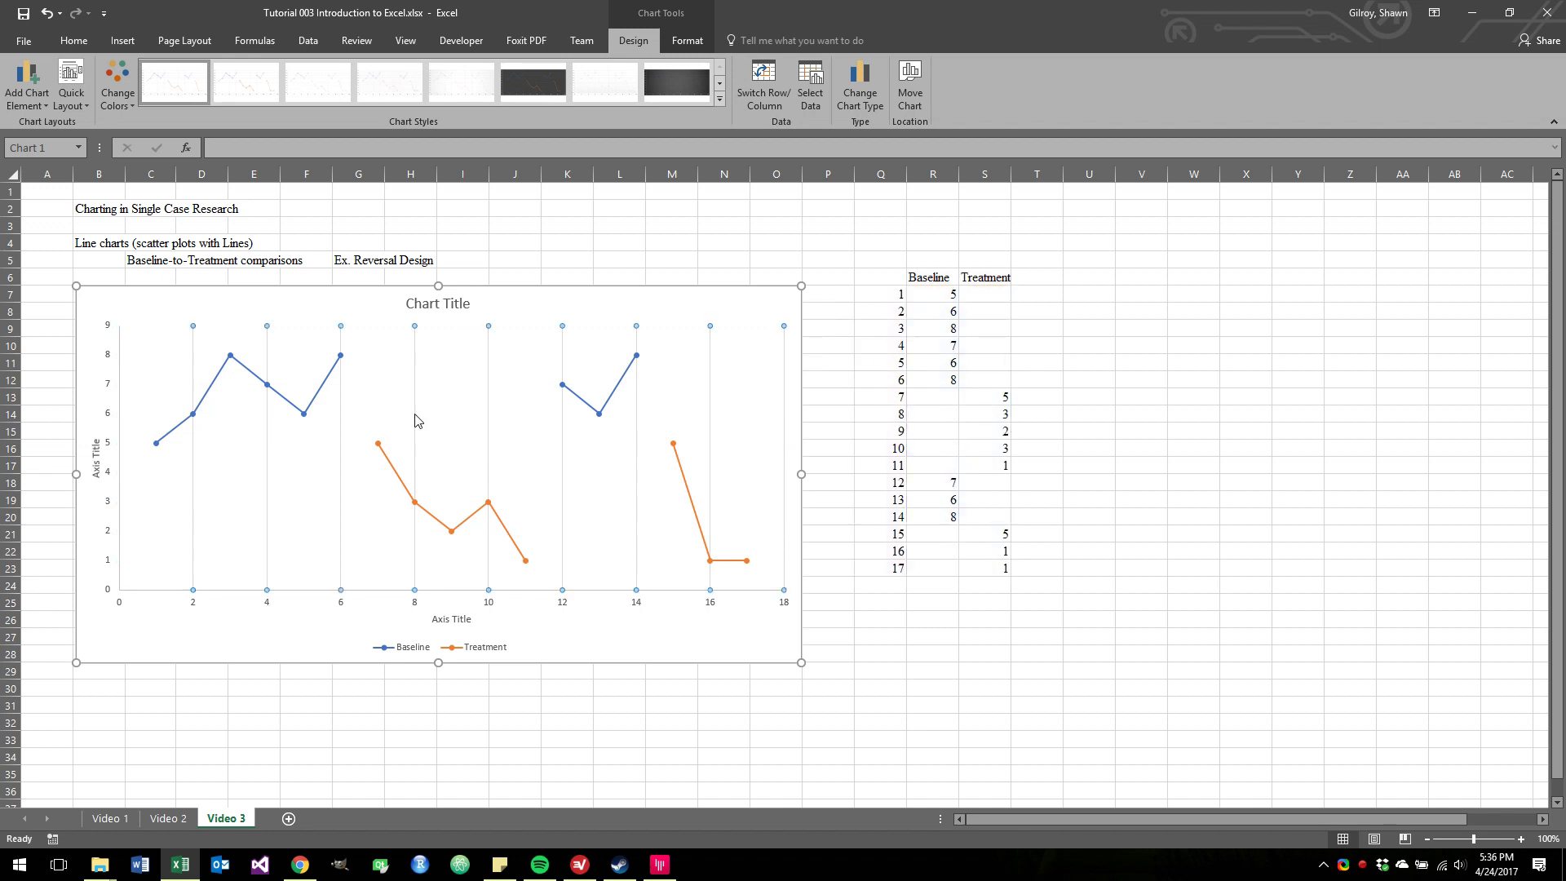
key(Delete)
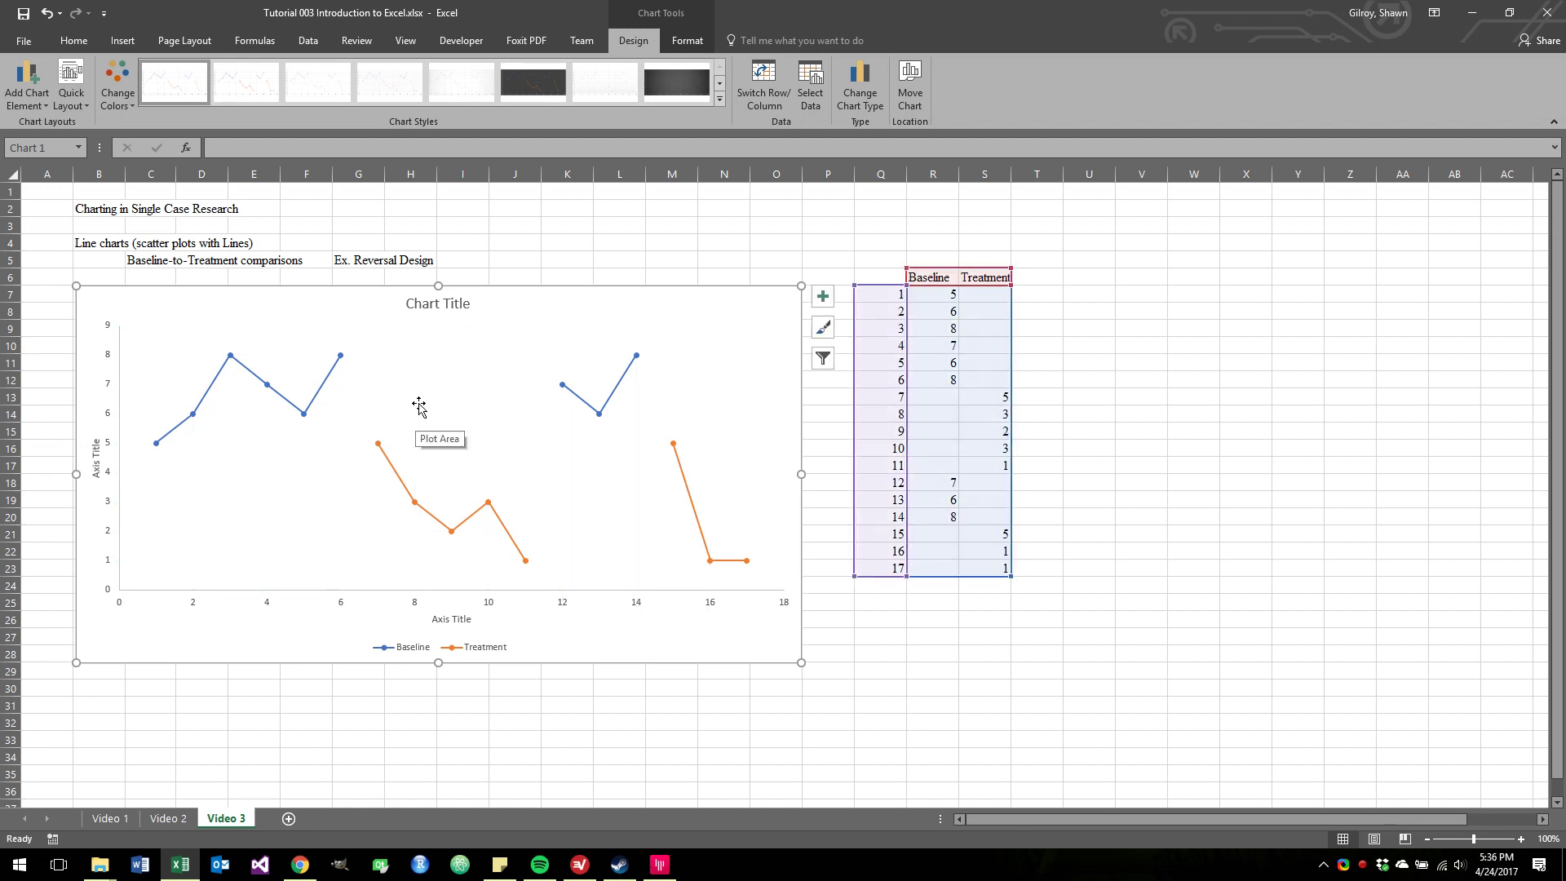
click(516, 669)
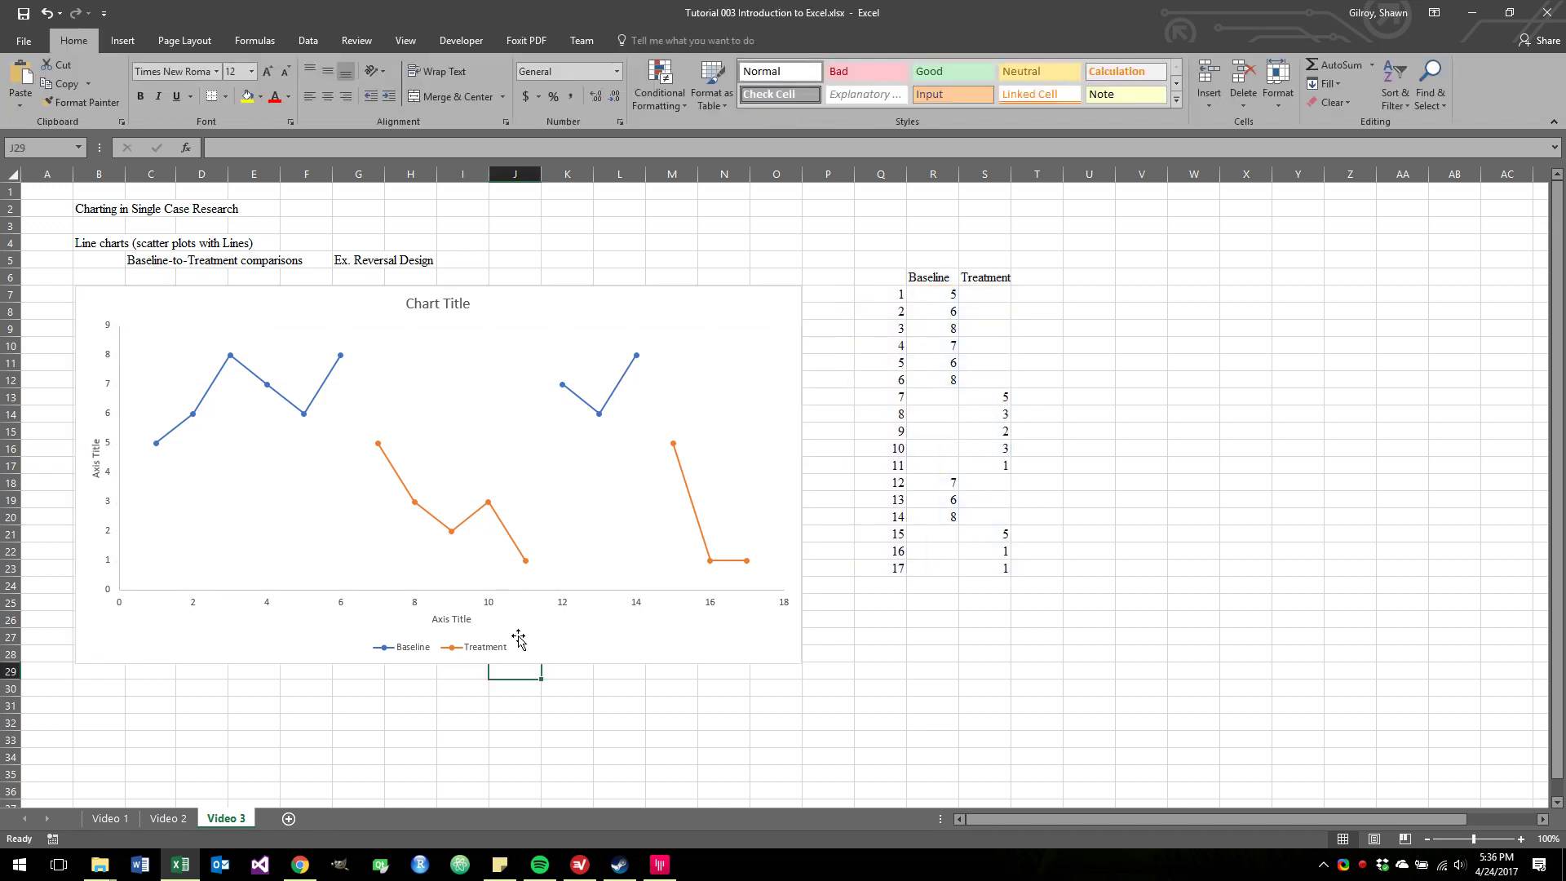
click(579, 231)
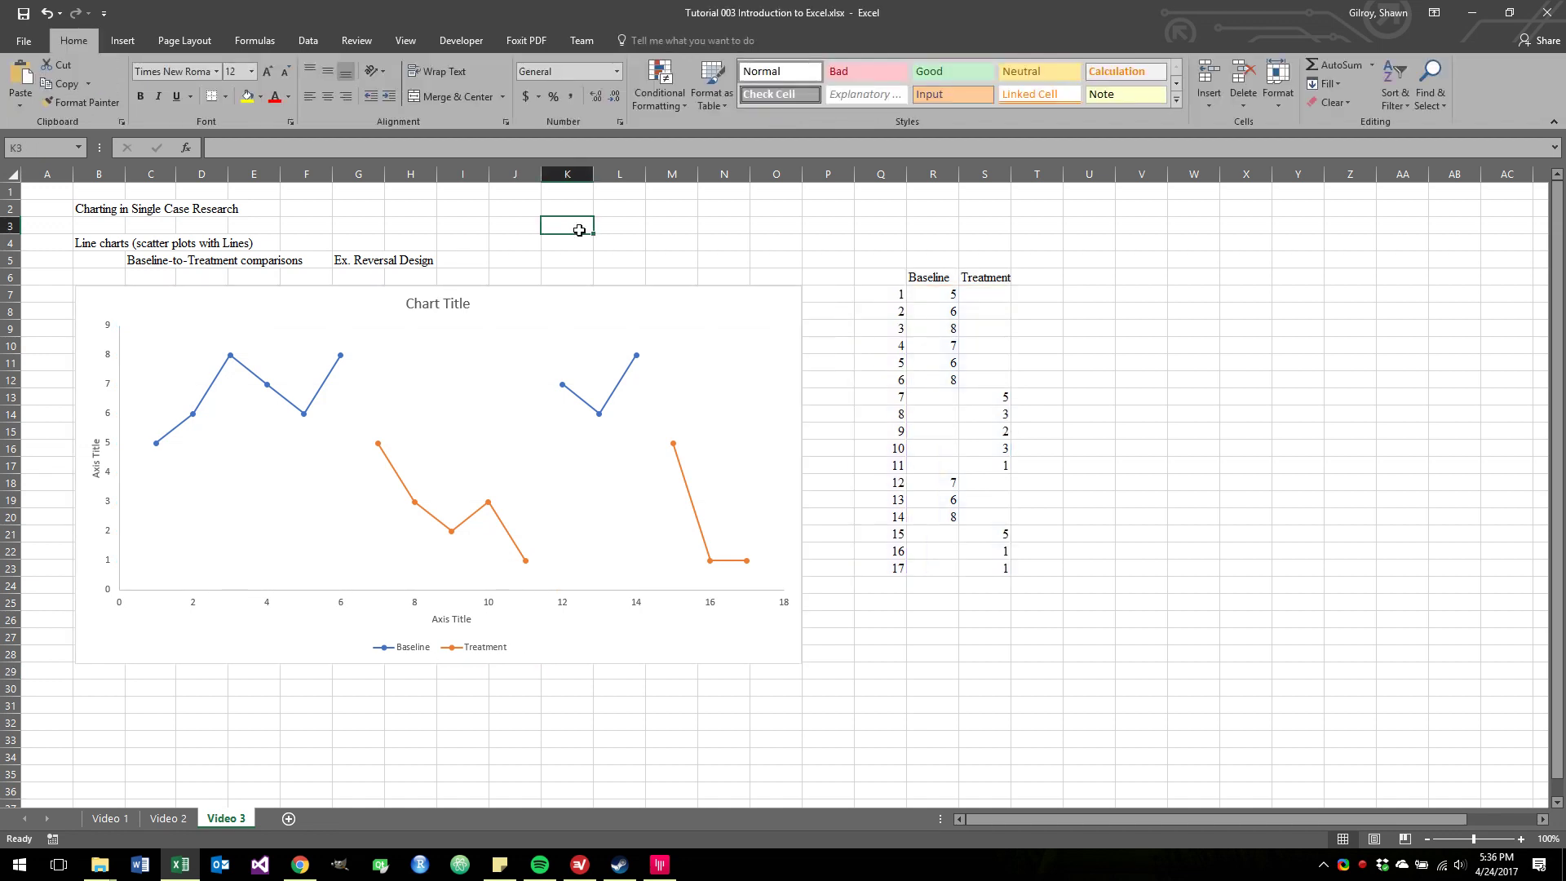
click(462, 293)
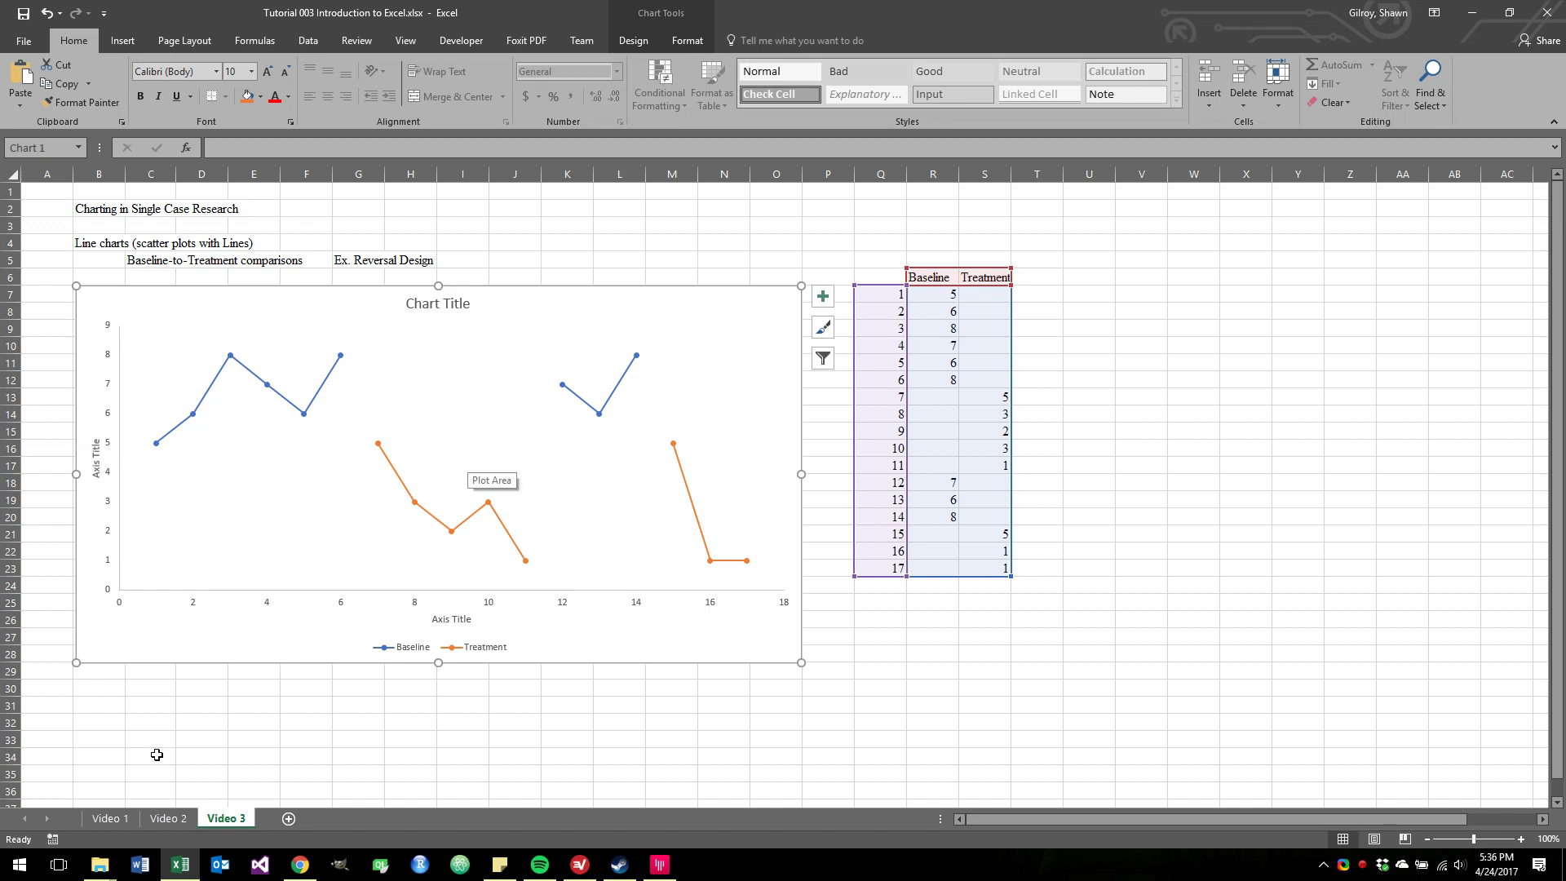
key(ctrl+Page_Up)
key(ctrl+Page_Up)
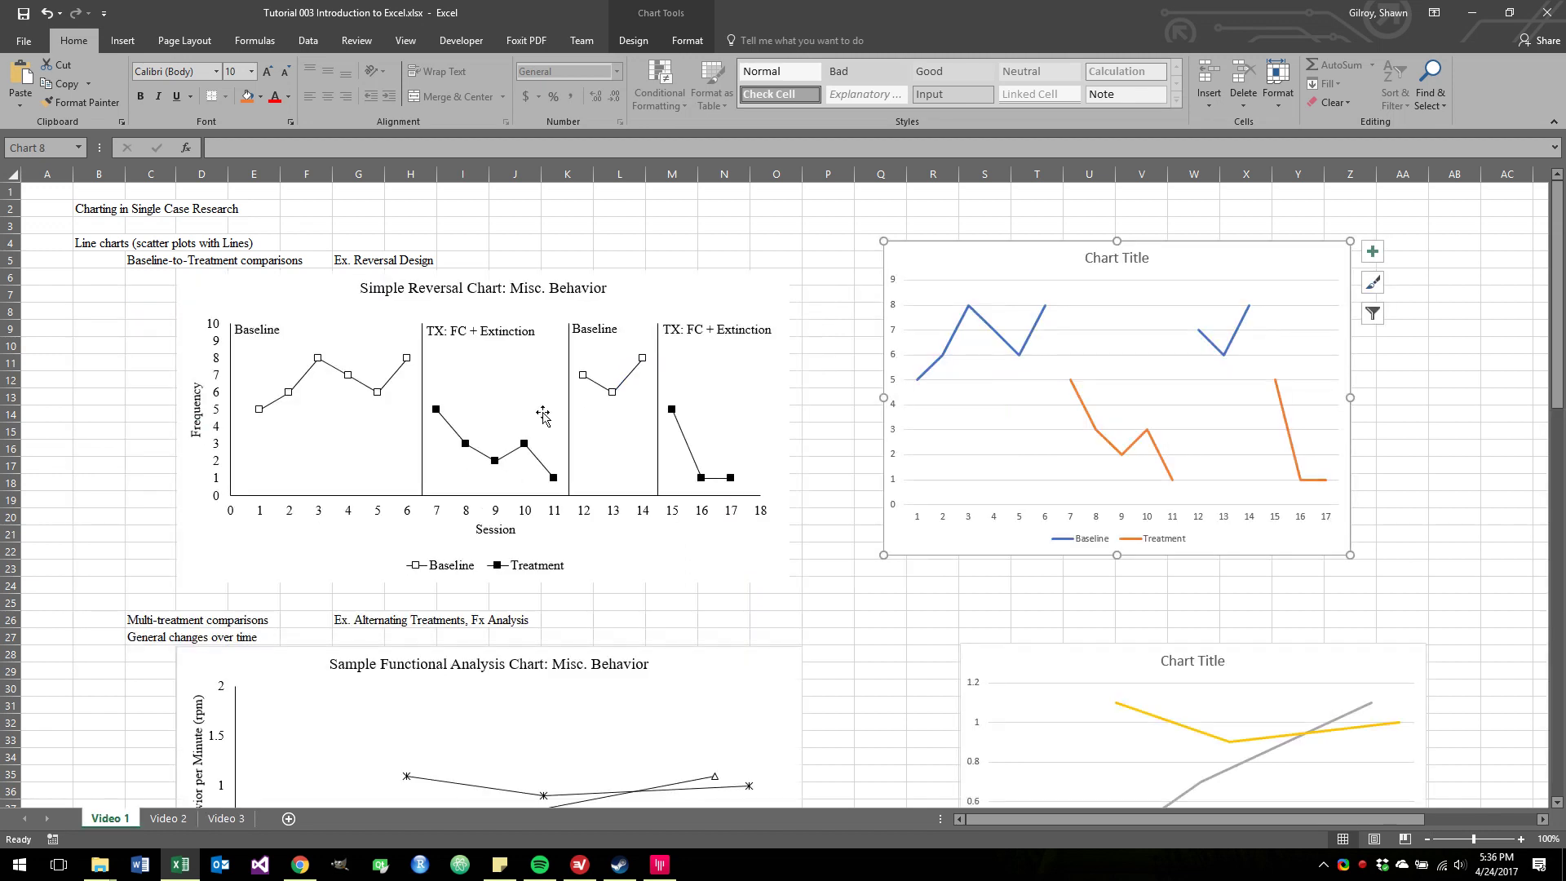
key(ctrl+Page_Down)
key(ctrl+Page_Down)
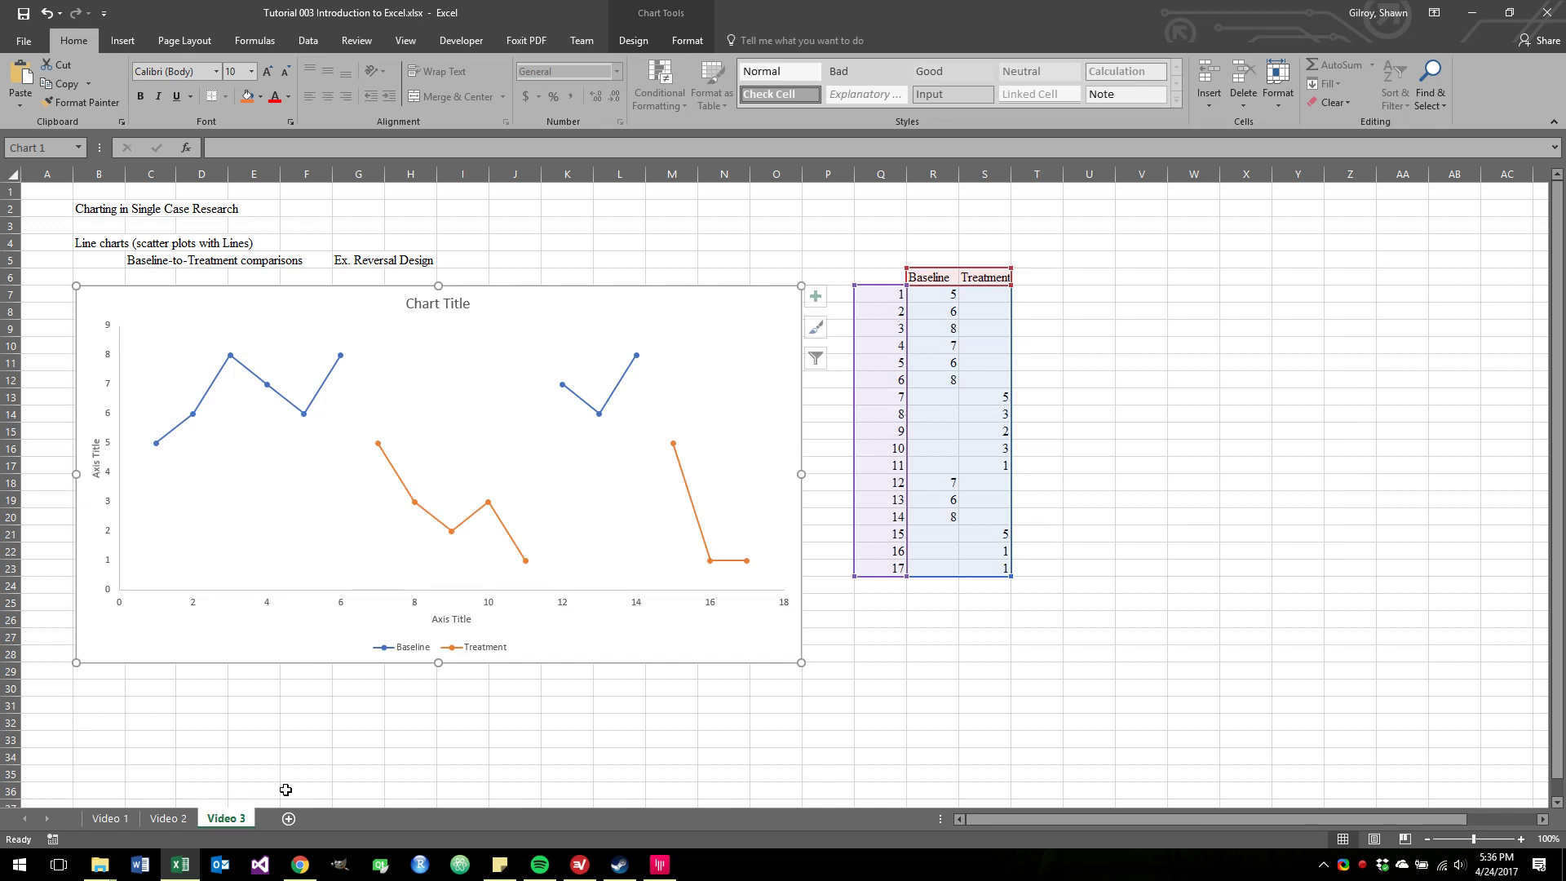
click(762, 249)
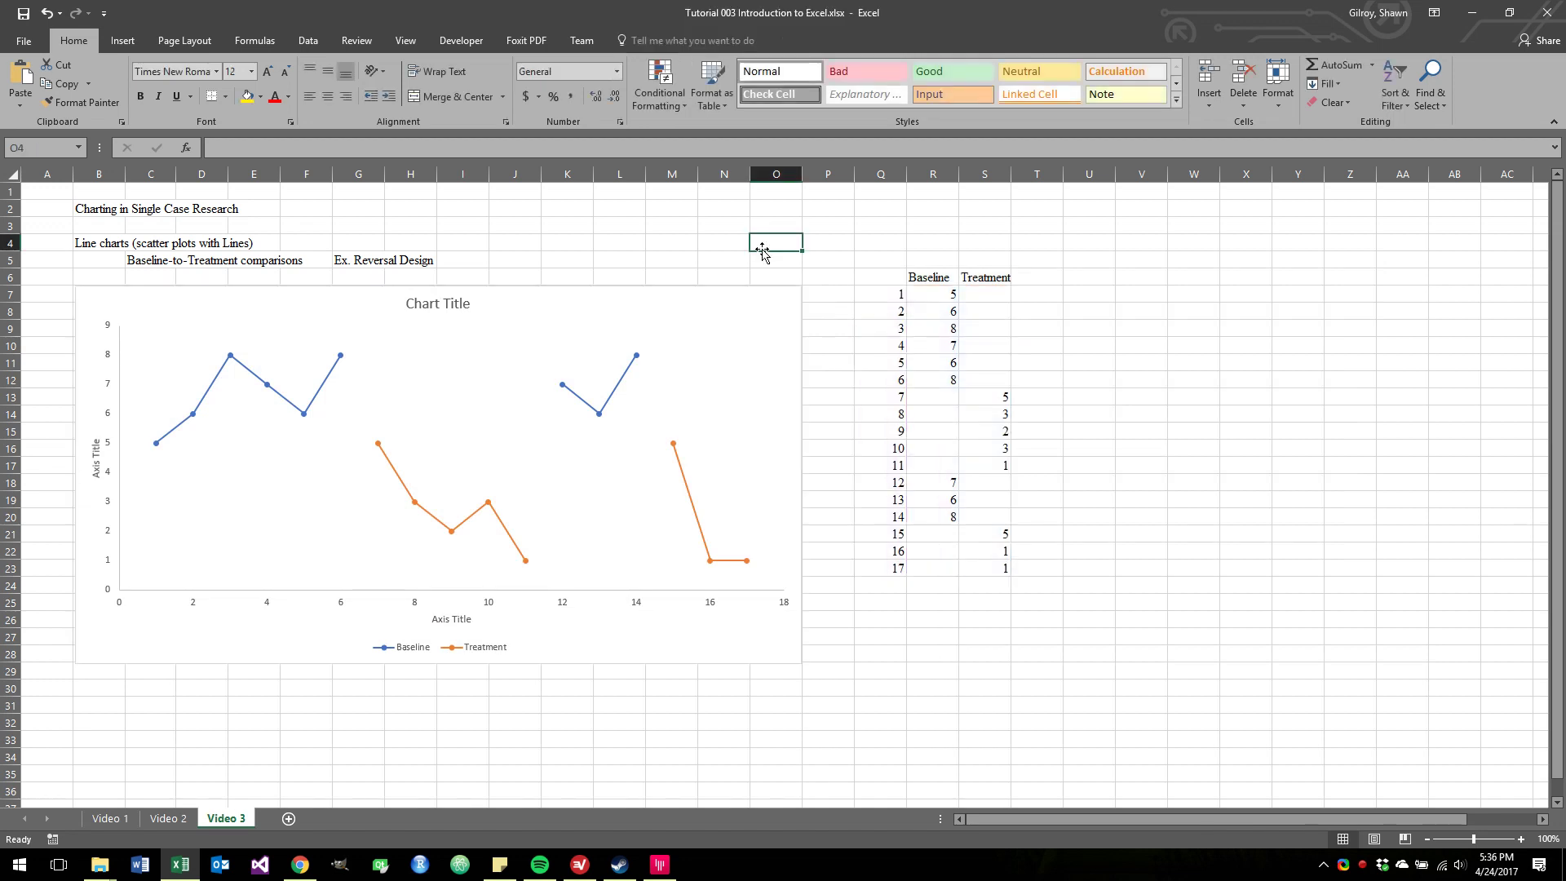